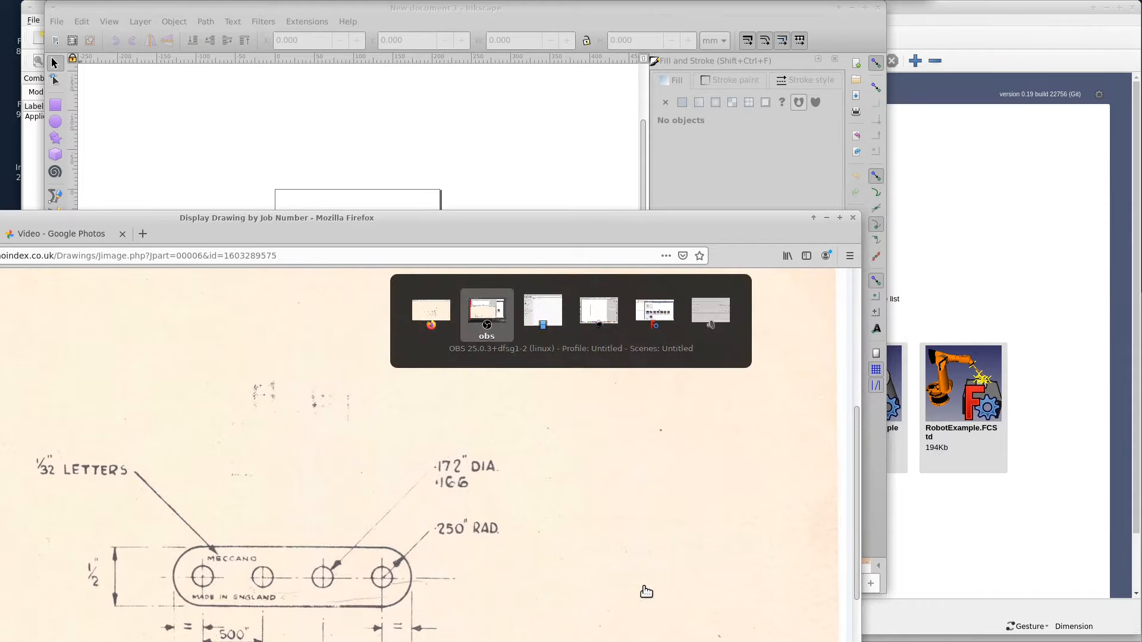
Switch to FreeCAD and create a new empty document
key(alt+Tab)
key(alt+Tab)
key(alt+Tab)
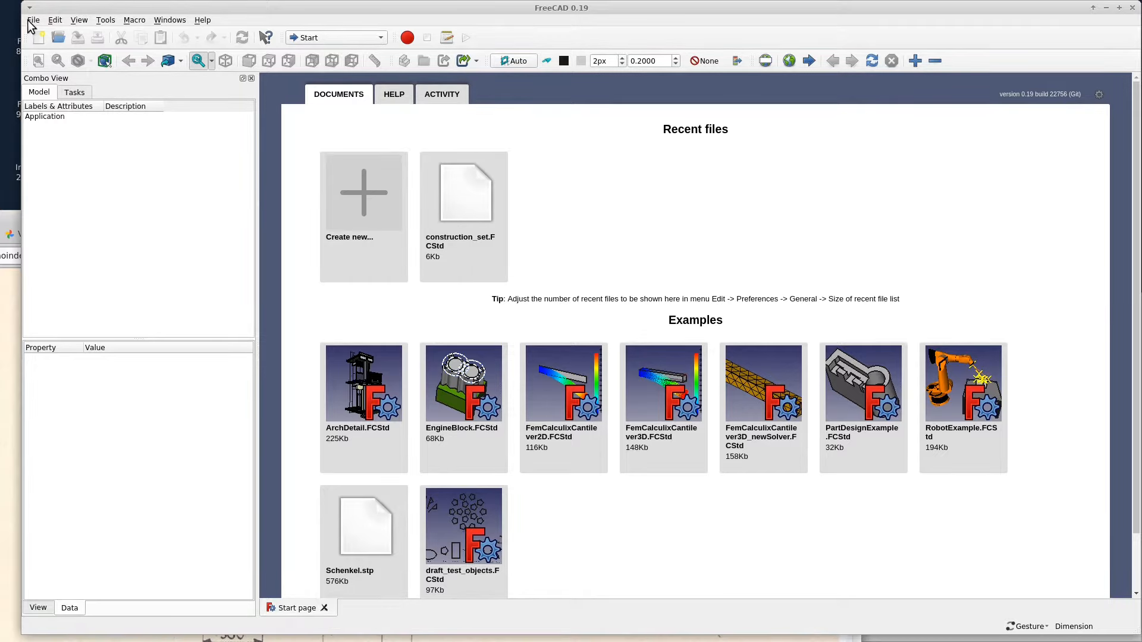
click(365, 199)
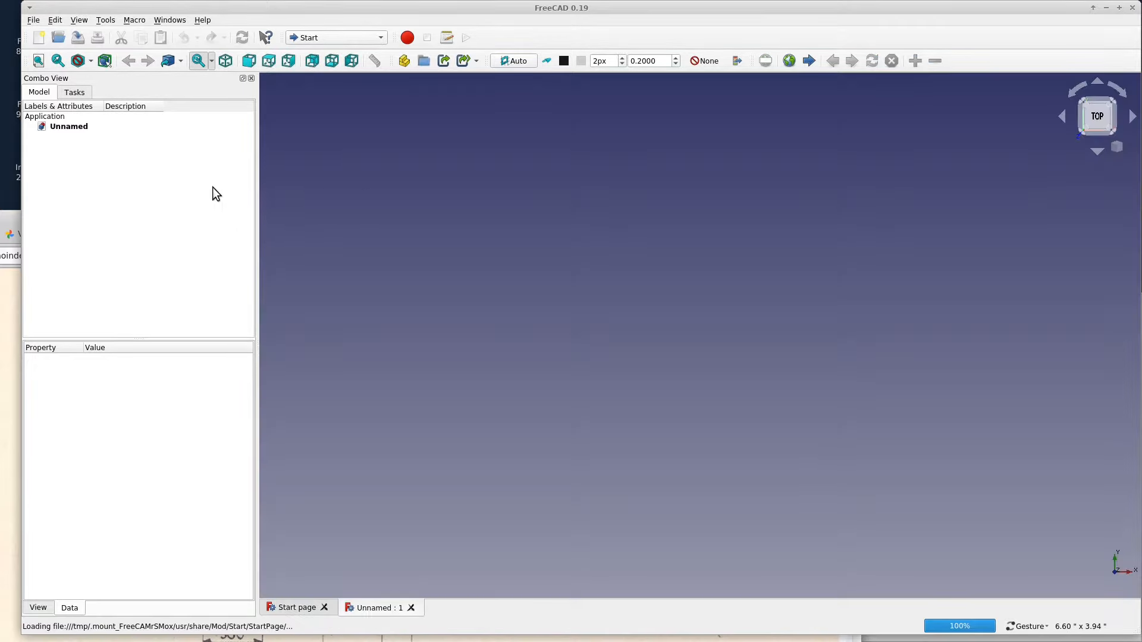
Save the document as construction_set.FCStd in the projects folder, replacing the existing file
click(33, 21)
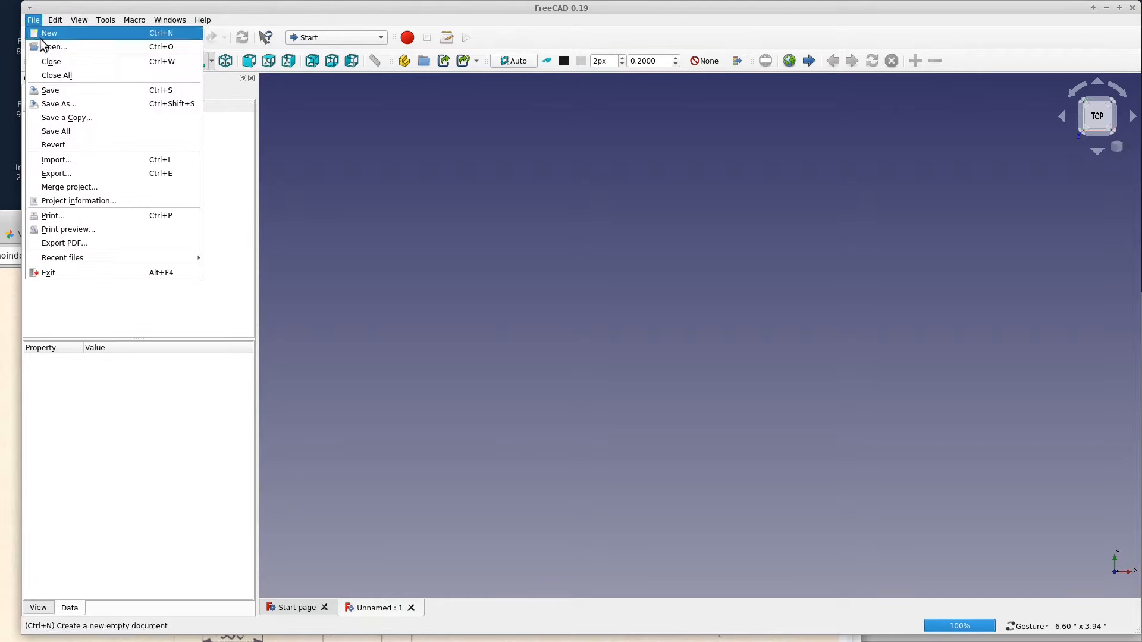
click(72, 105)
double_click(502, 283)
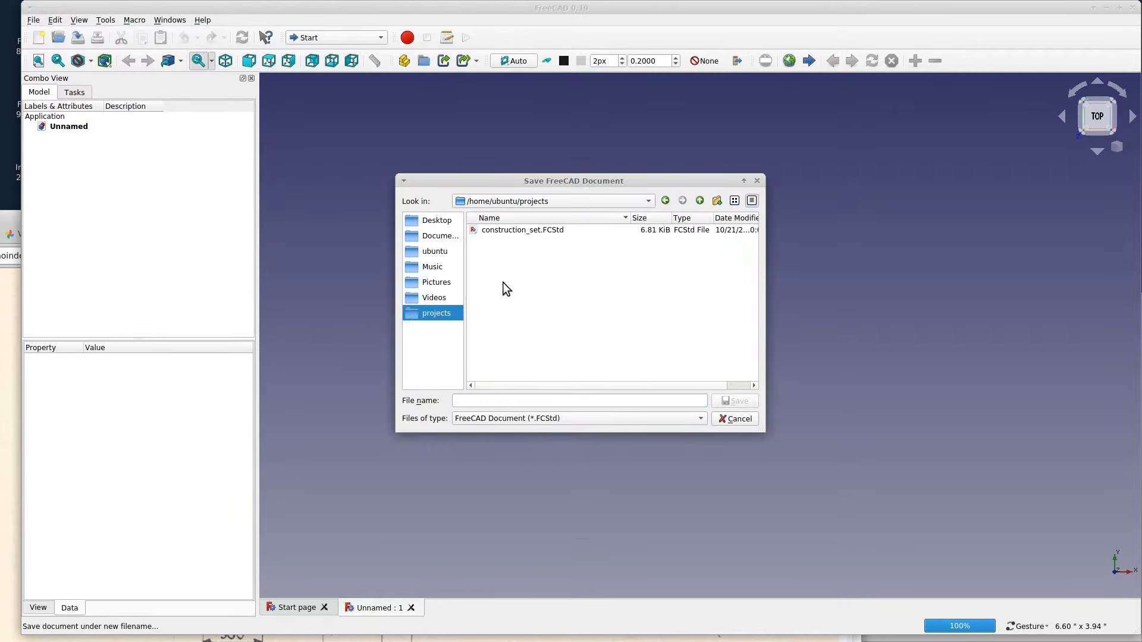
double_click(506, 231)
click(640, 310)
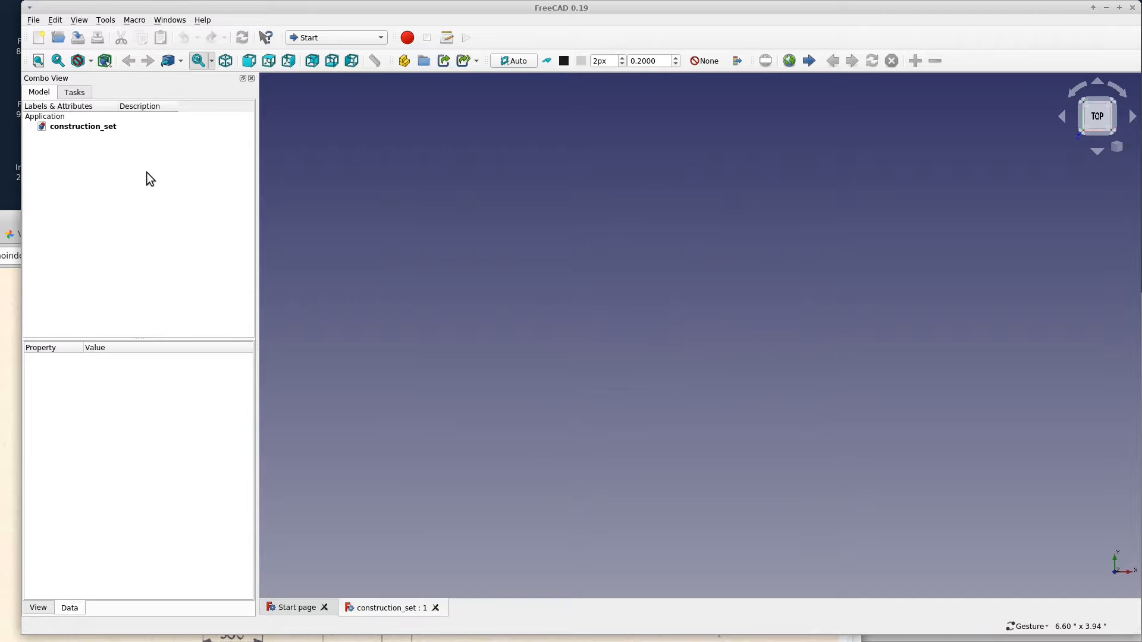
Set the mouse navigation style to Gesture
click(1031, 626)
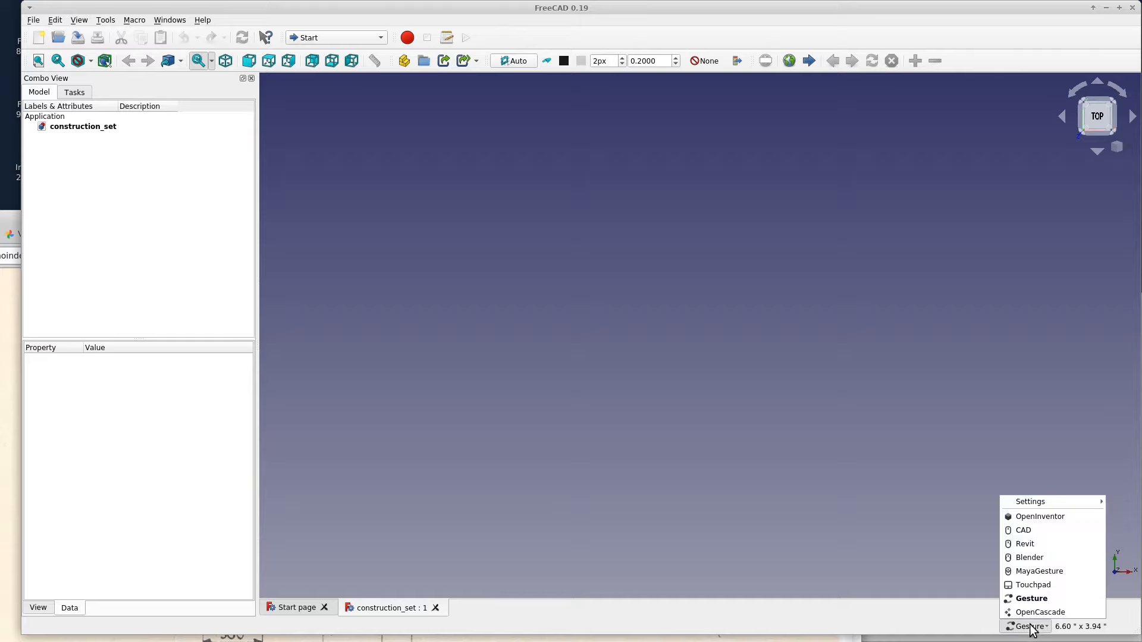
click(1033, 599)
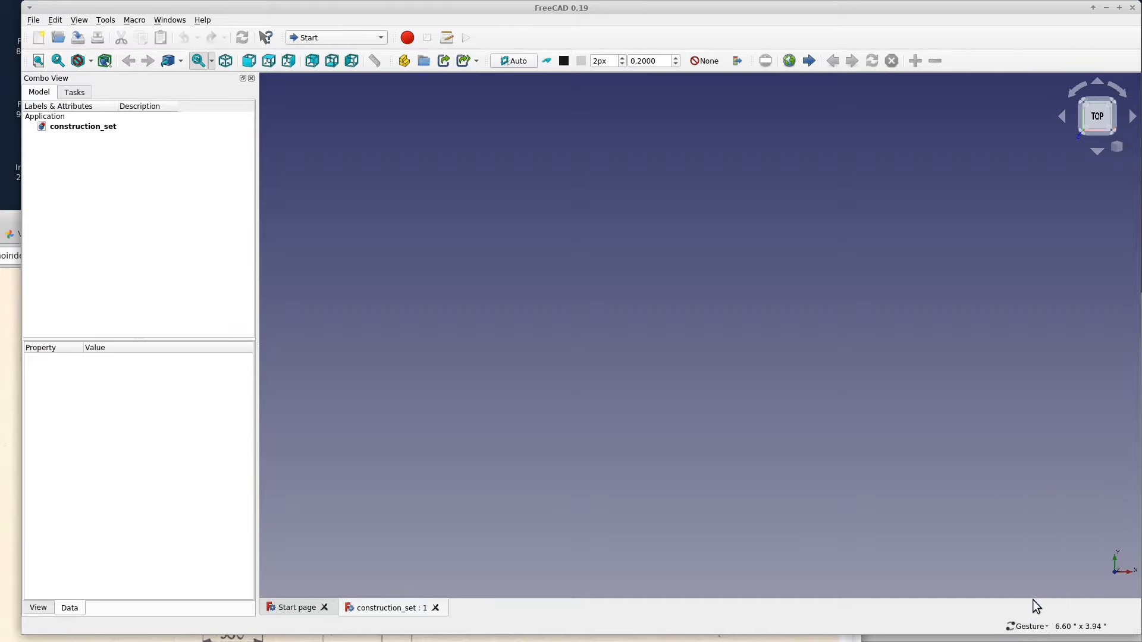
Switch to the Spreadsheet workbench and create a spreadsheet in the construction_set document
click(319, 36)
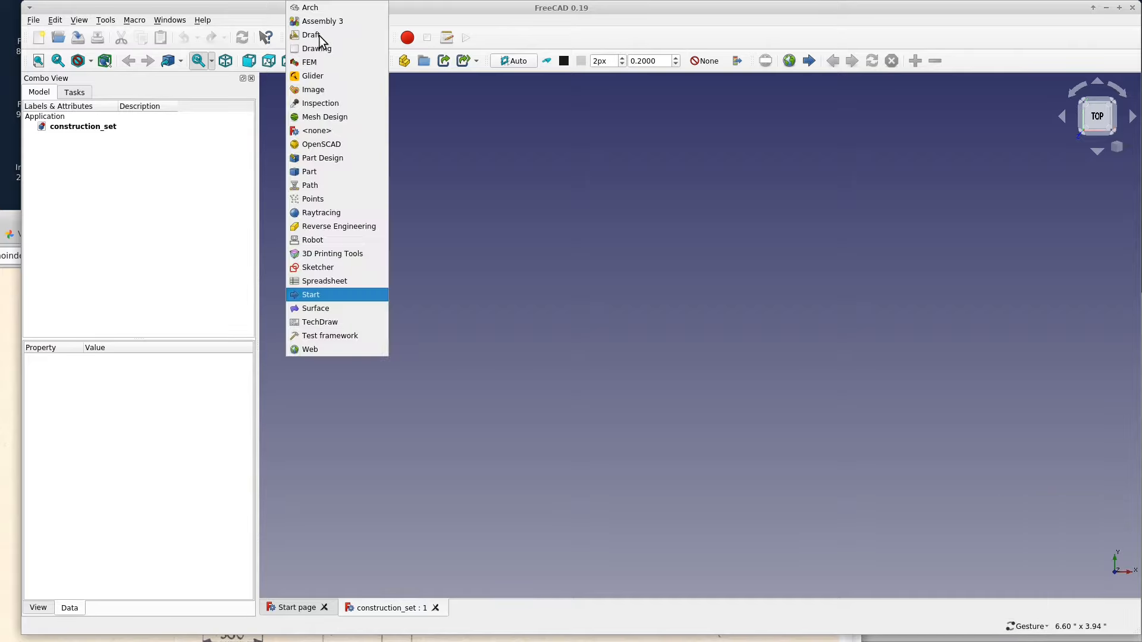
click(351, 283)
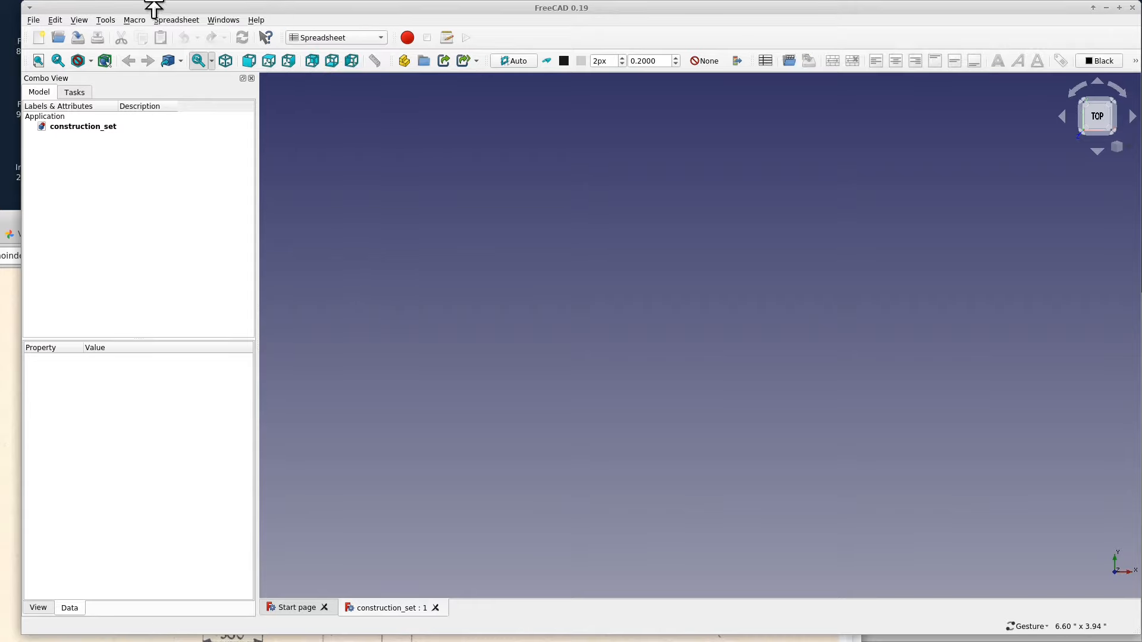
click(176, 19)
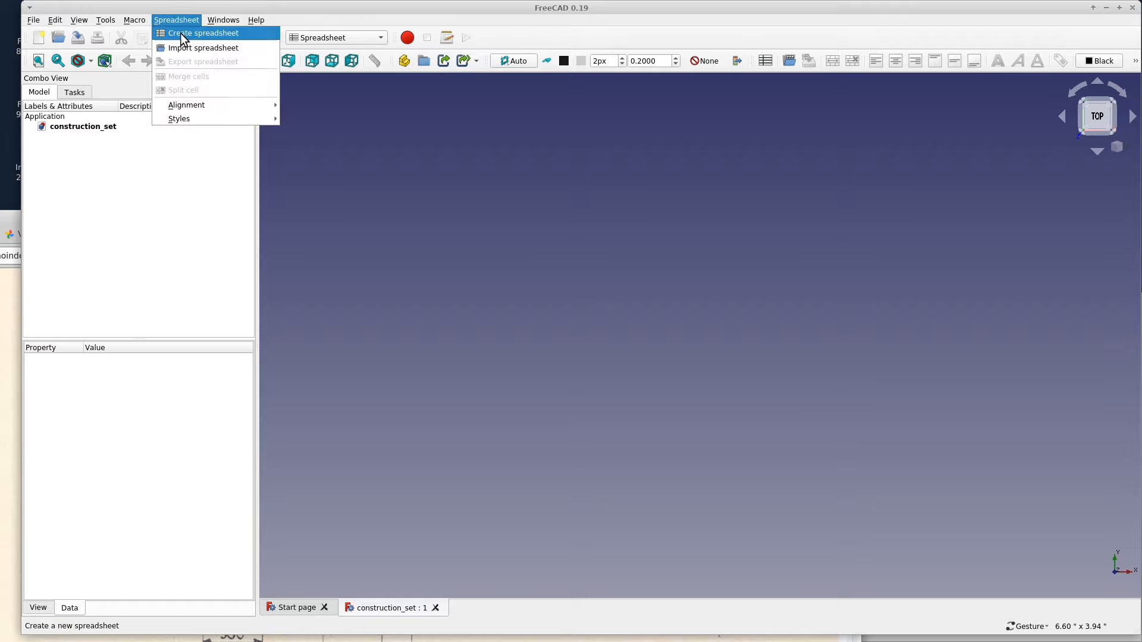
click(180, 34)
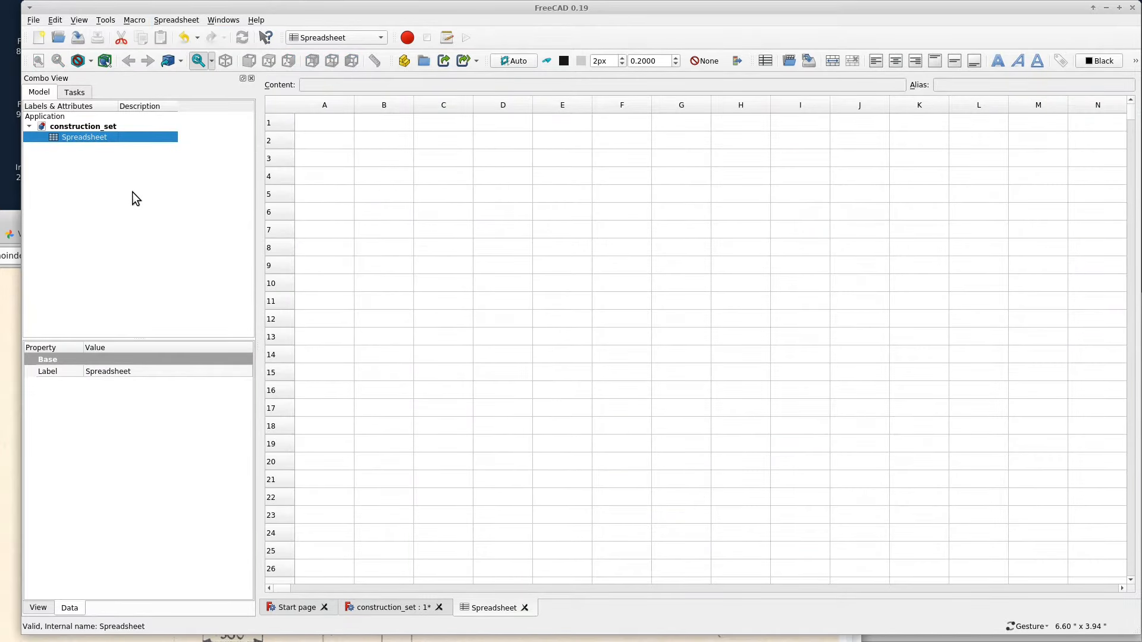
Rename the new spreadsheet to Dims in the model tree
right_click(99, 134)
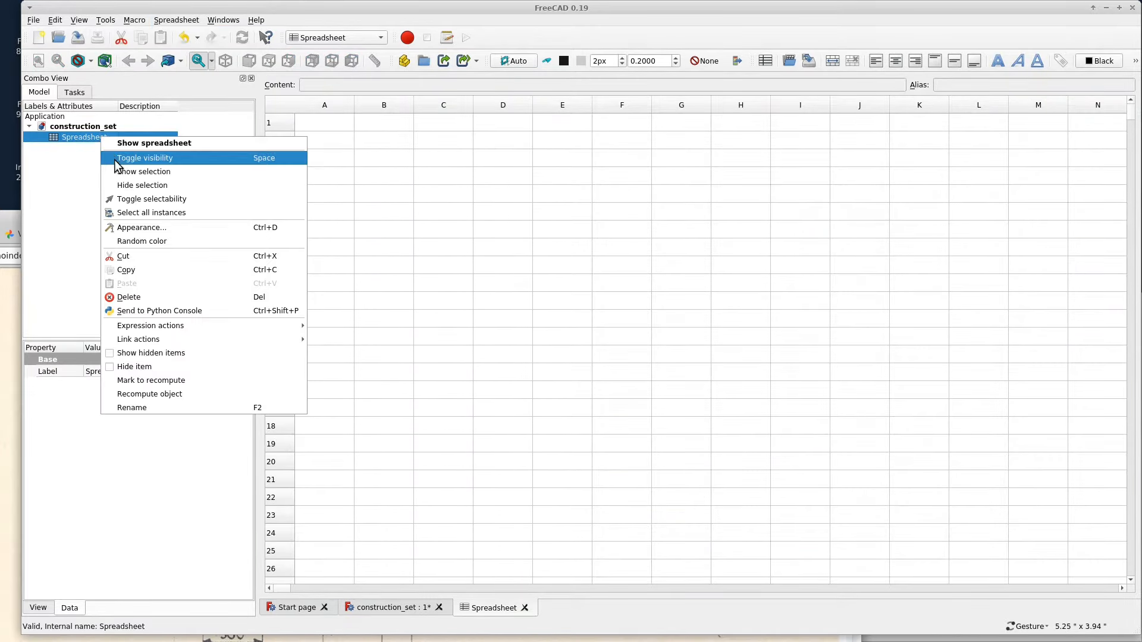
click(166, 406)
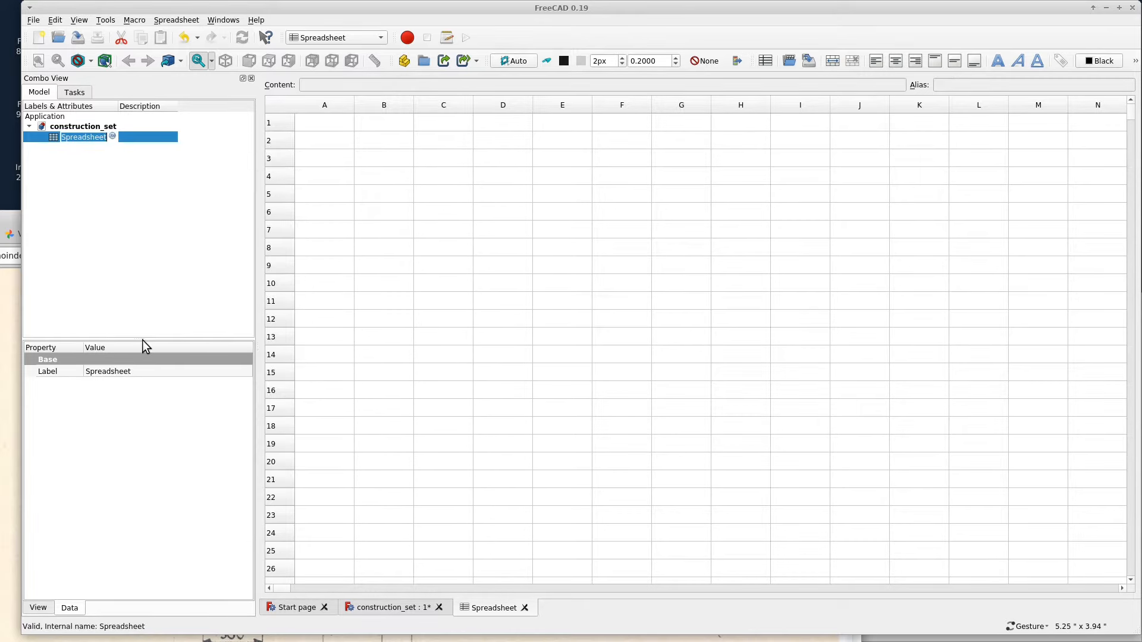
text(Dims)
key(Return)
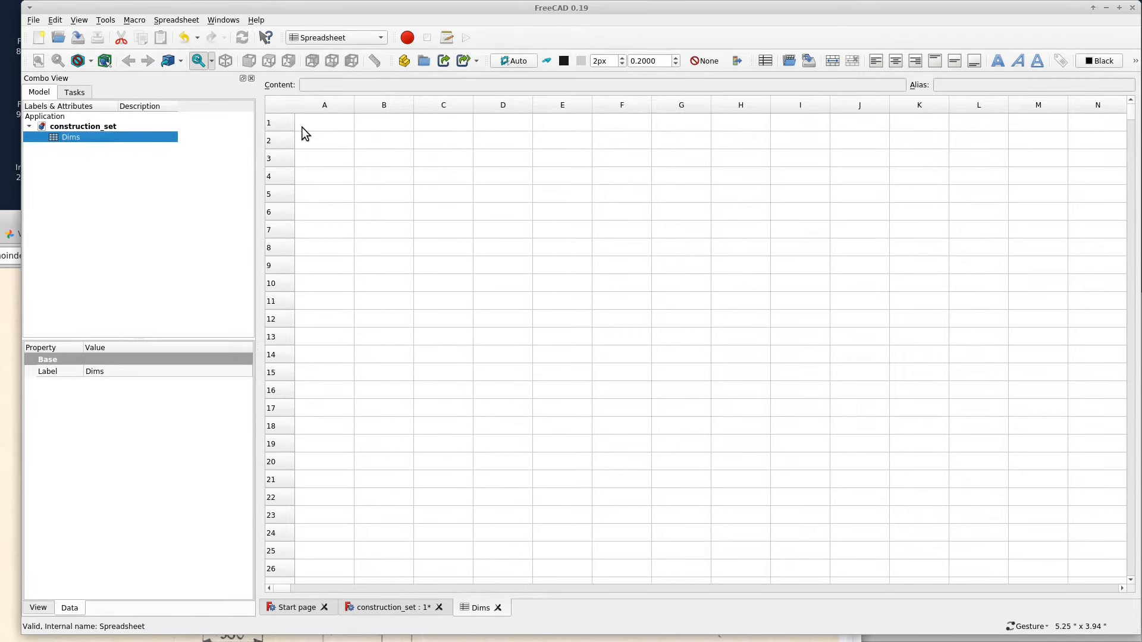
Using the Meccano strip drawing in Firefox as reference, enter strip_width in cell A1 and .5" in B1 of the Dims spreadsheet
click(336, 130)
click(361, 130)
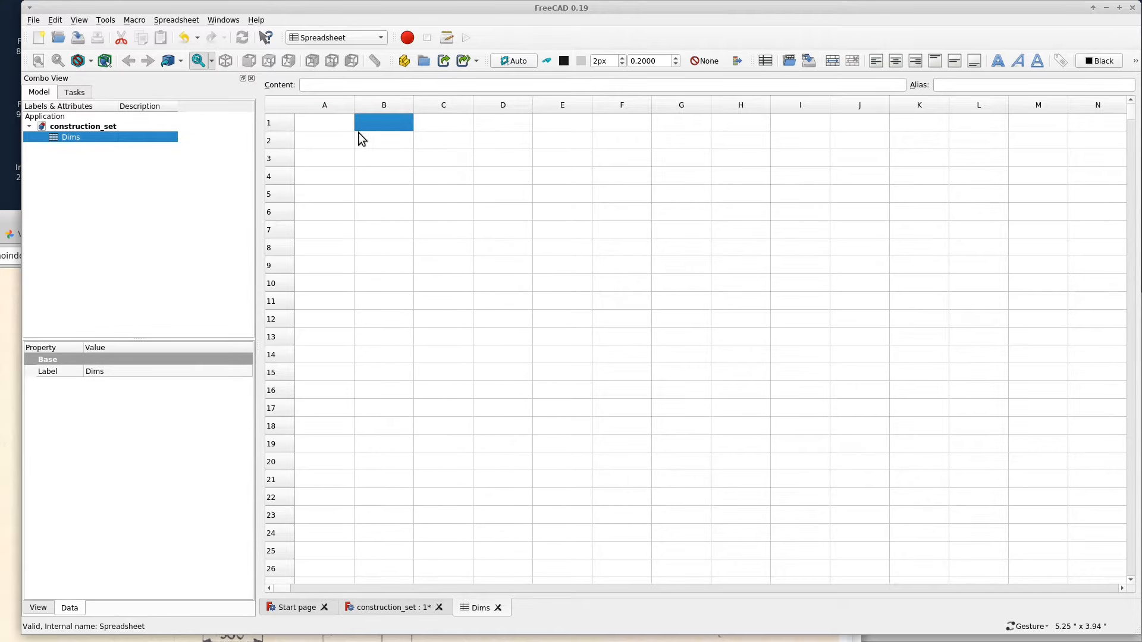
click(328, 127)
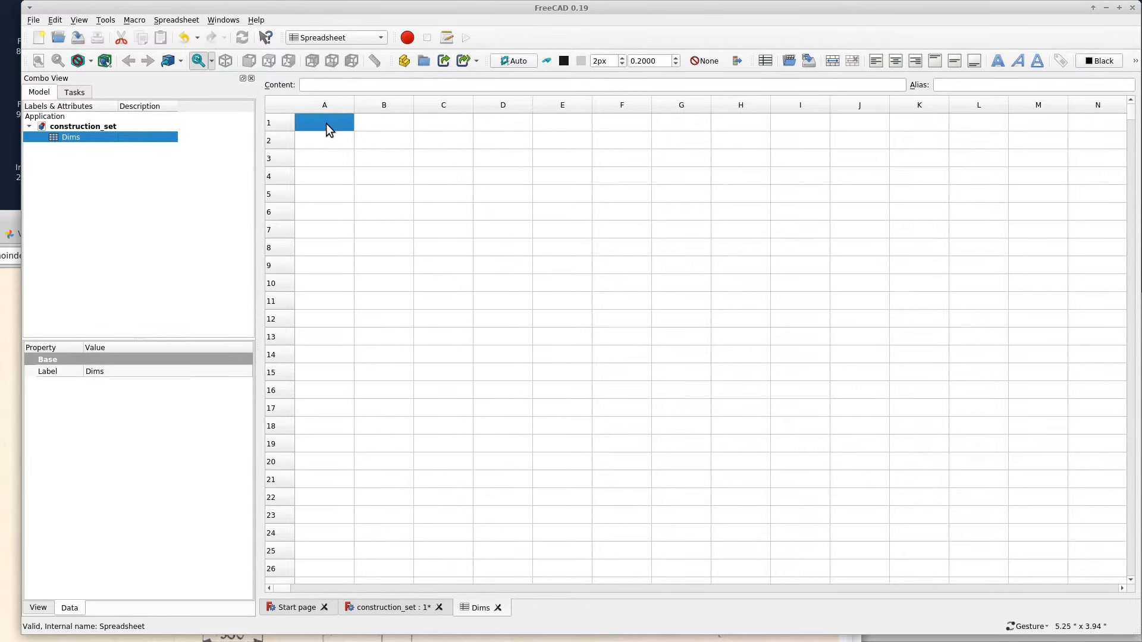
key(alt+Tab)
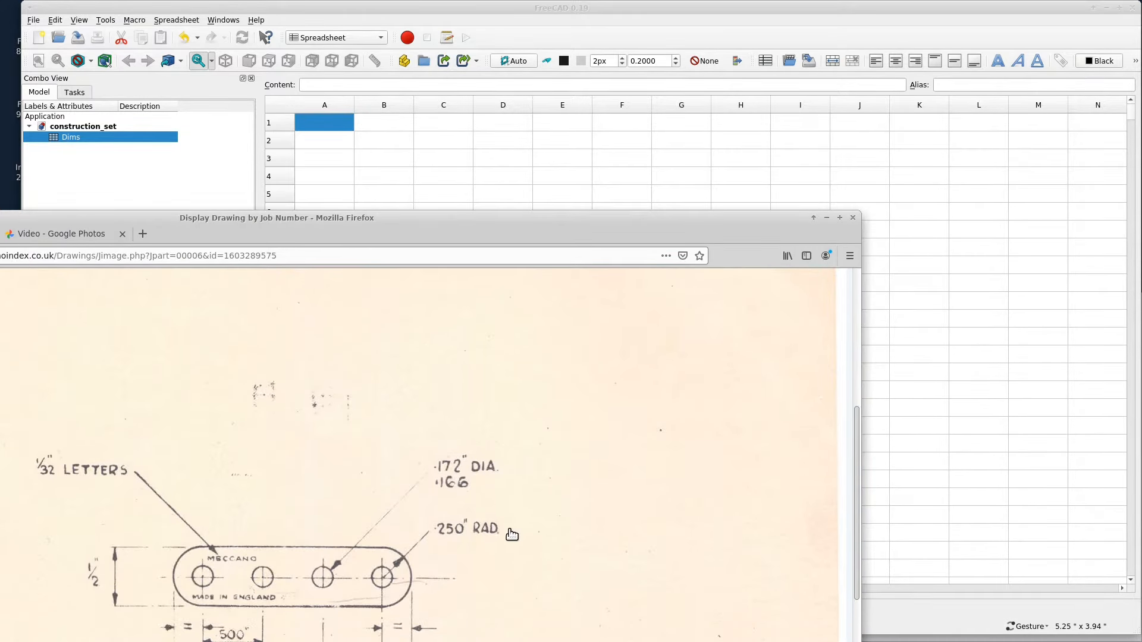
alt+drag(502, 553, 505, 522)
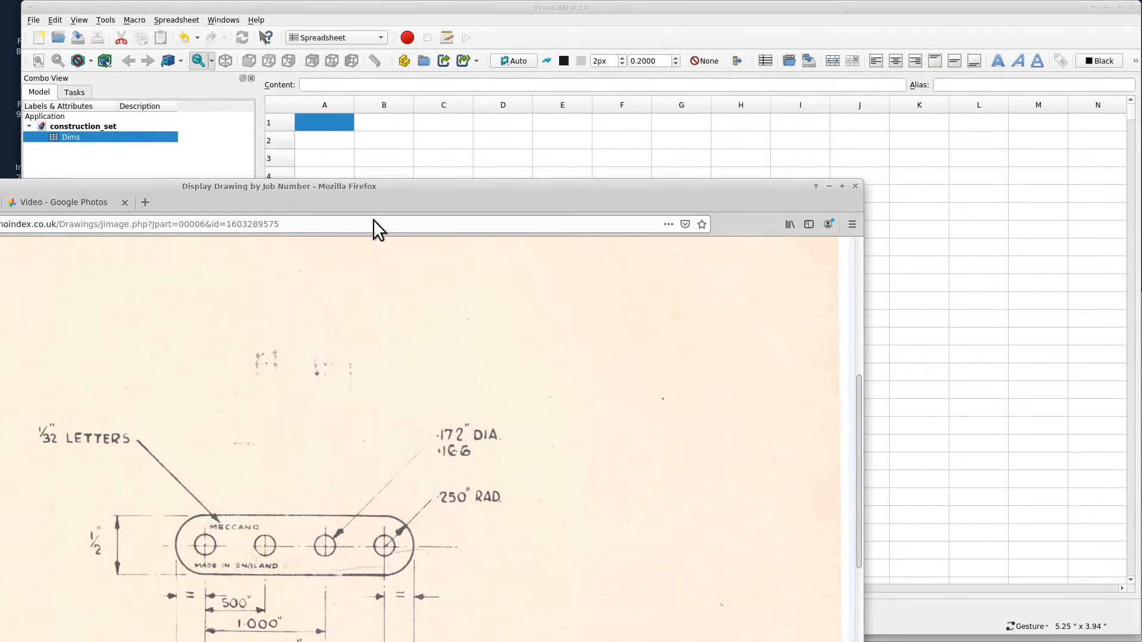
click(359, 172)
text(strip_width)
key(Tab)
key(alt+Tab)
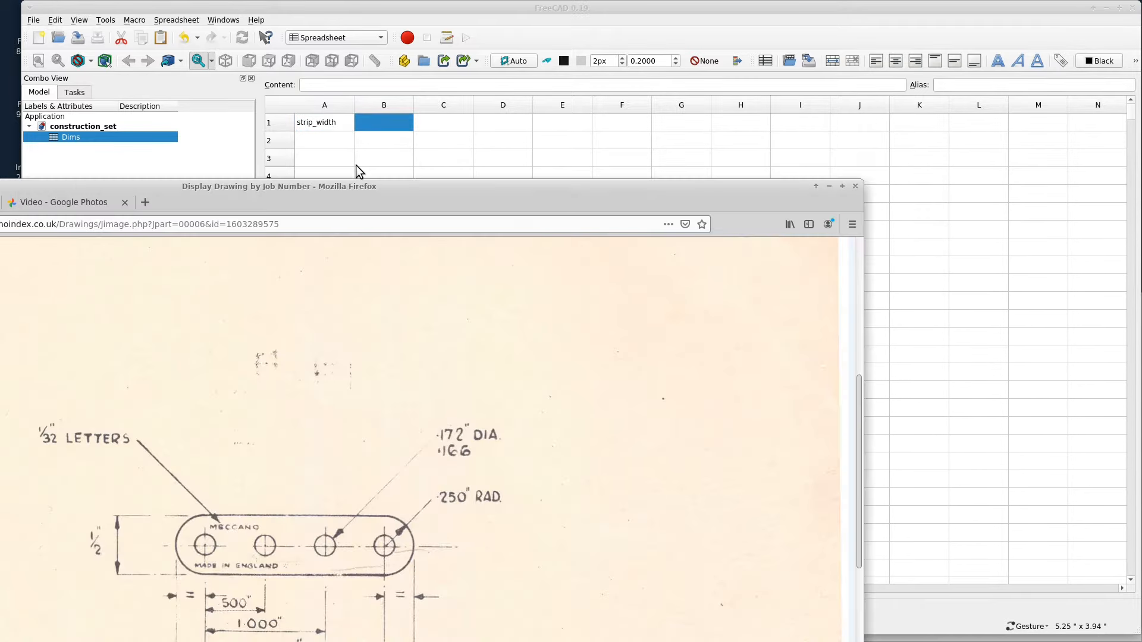
key(alt+Tab)
text(.5")
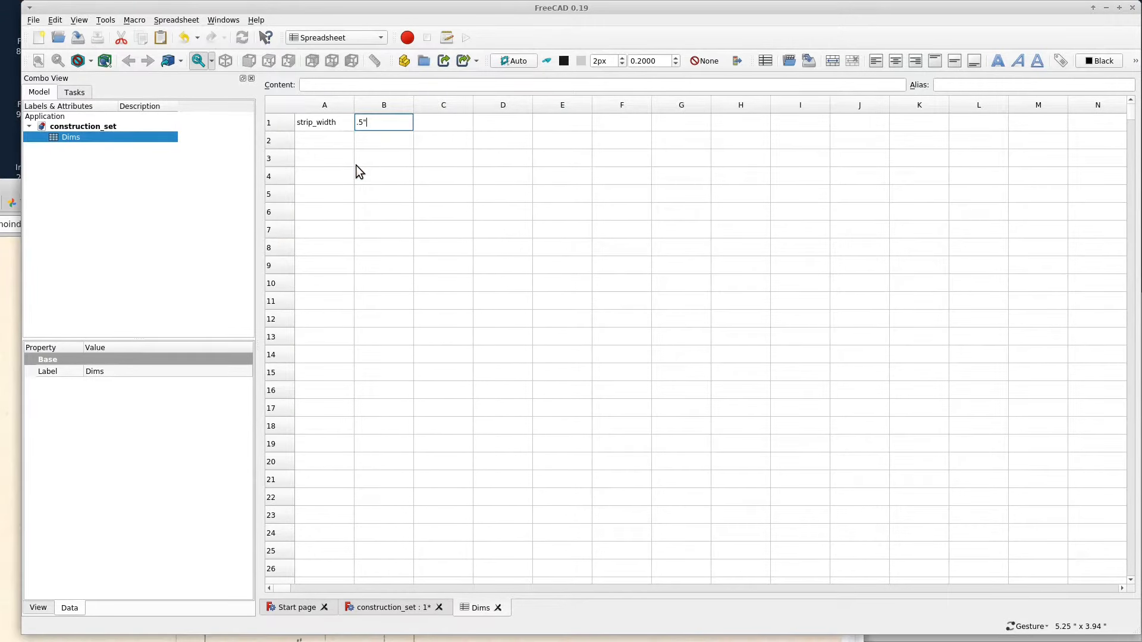
key(Return)
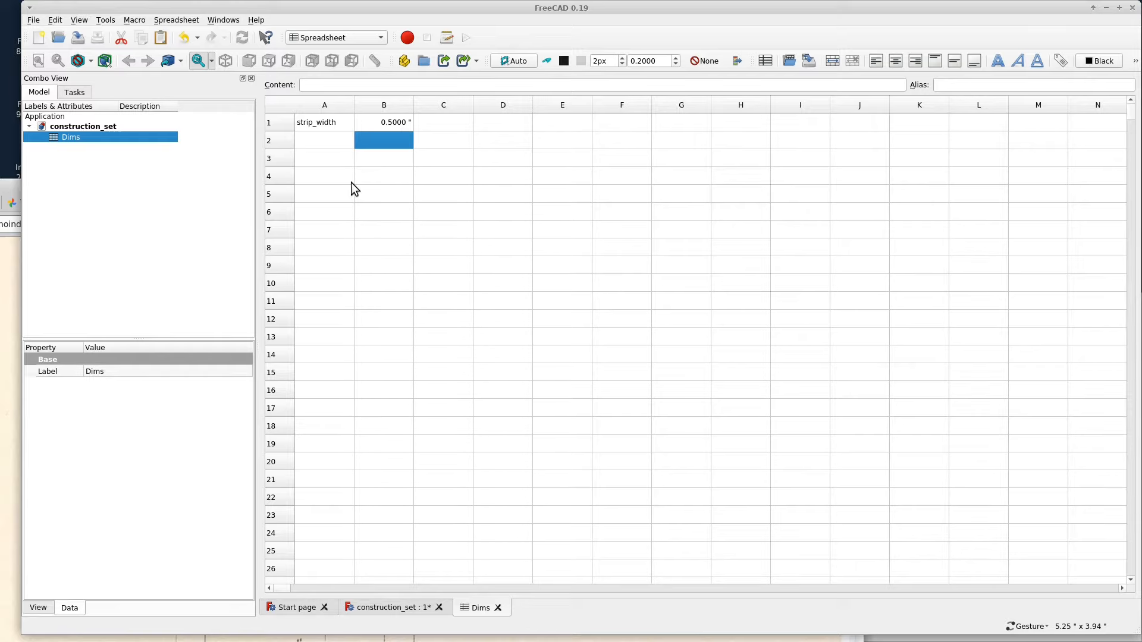
click(330, 143)
click(327, 123)
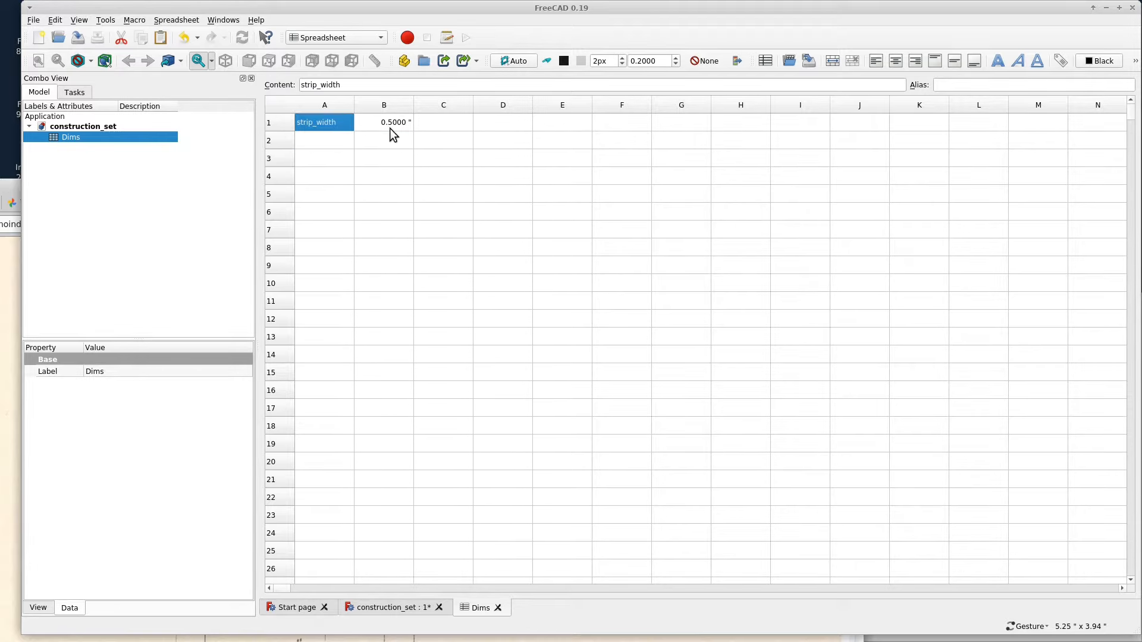
click(391, 127)
click(330, 141)
click(381, 138)
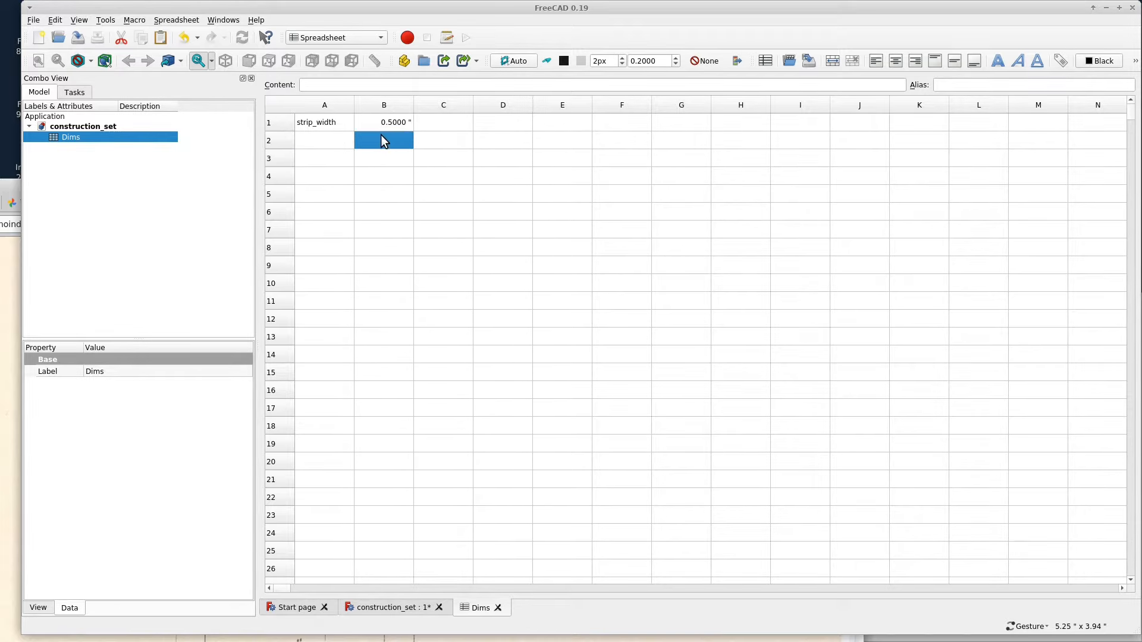
click(391, 126)
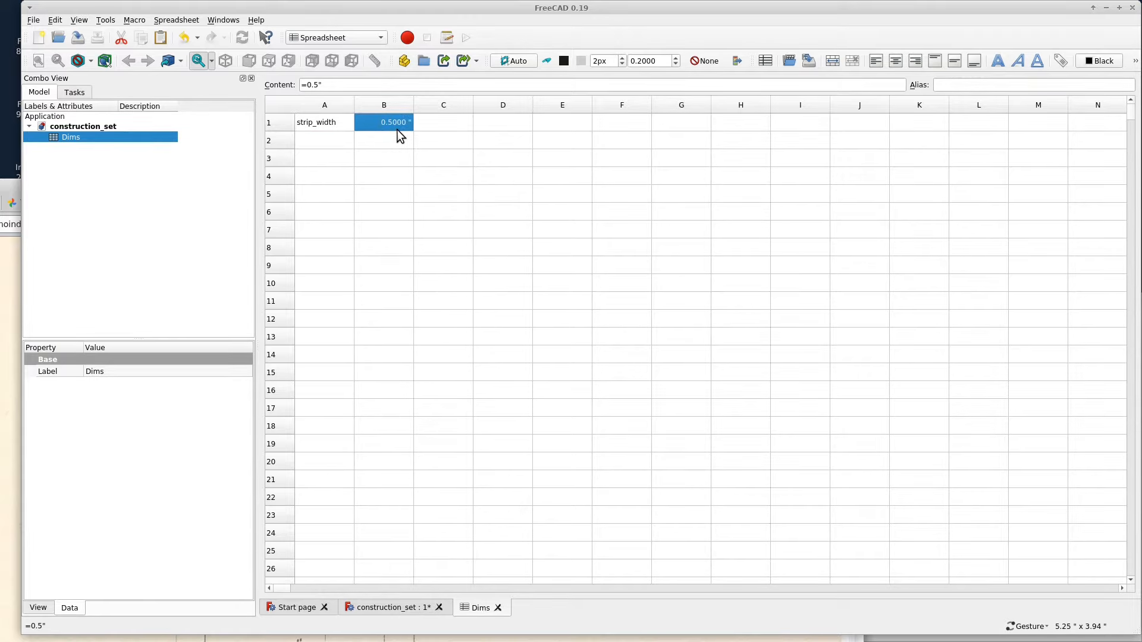
click(333, 127)
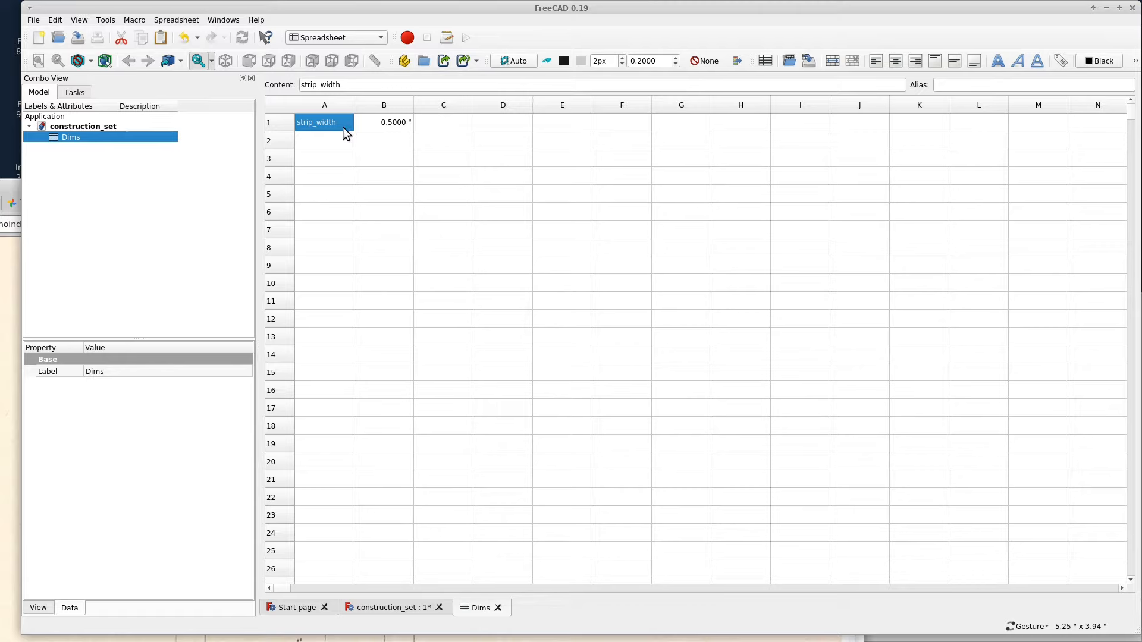
Give cell B1 the alias strip_width in its cell properties
click(397, 121)
right_click(397, 121)
click(411, 125)
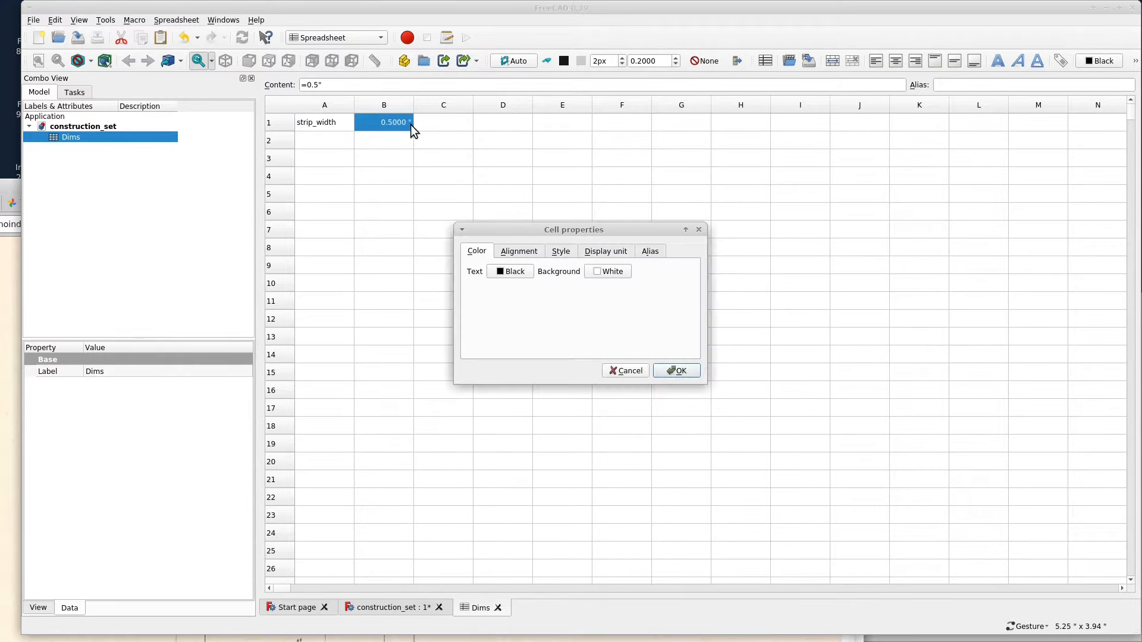
click(651, 252)
click(622, 271)
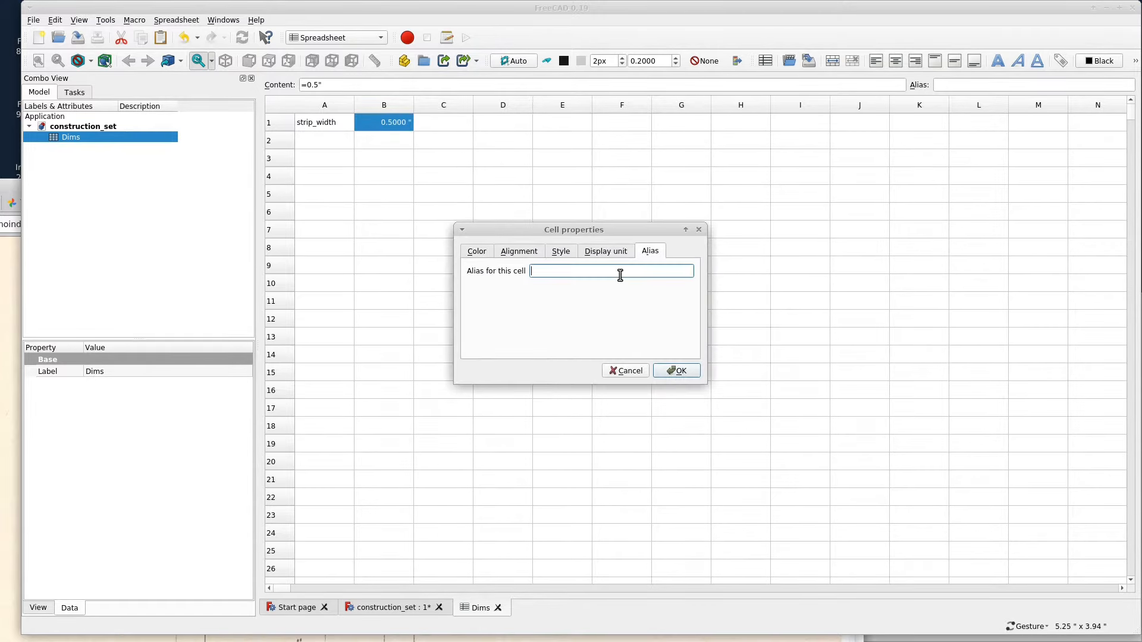
text(strip_width)
click(678, 372)
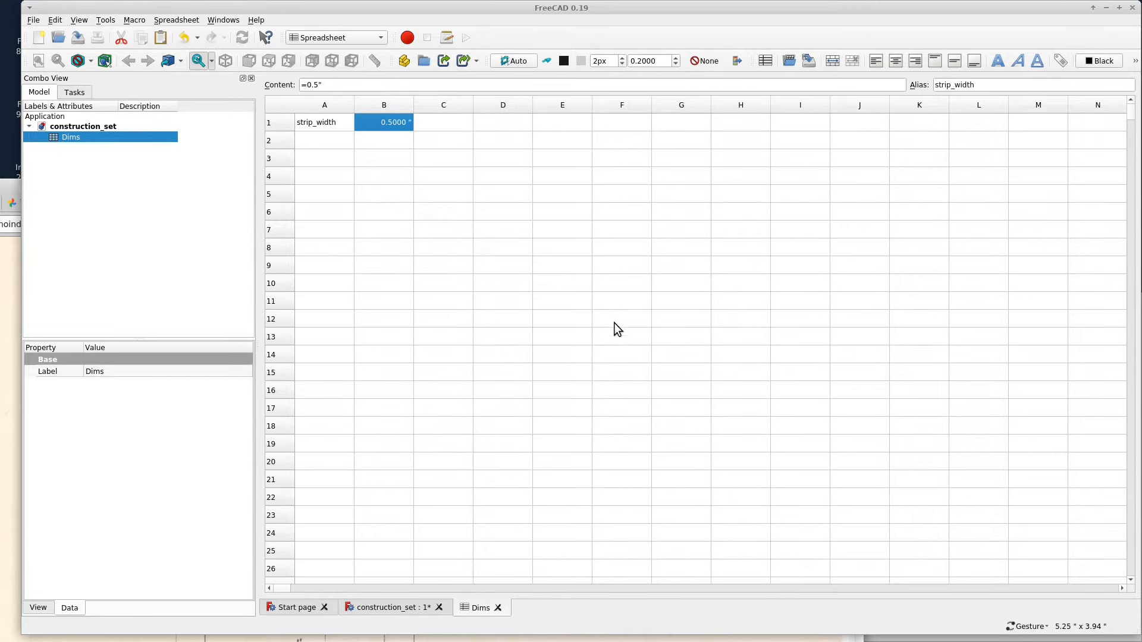
Check the hole spacing on the Firefox drawing, and enter hole_pitch in cell A2 and 0.5" in B2 of the Dims spreadsheet
click(382, 141)
click(317, 144)
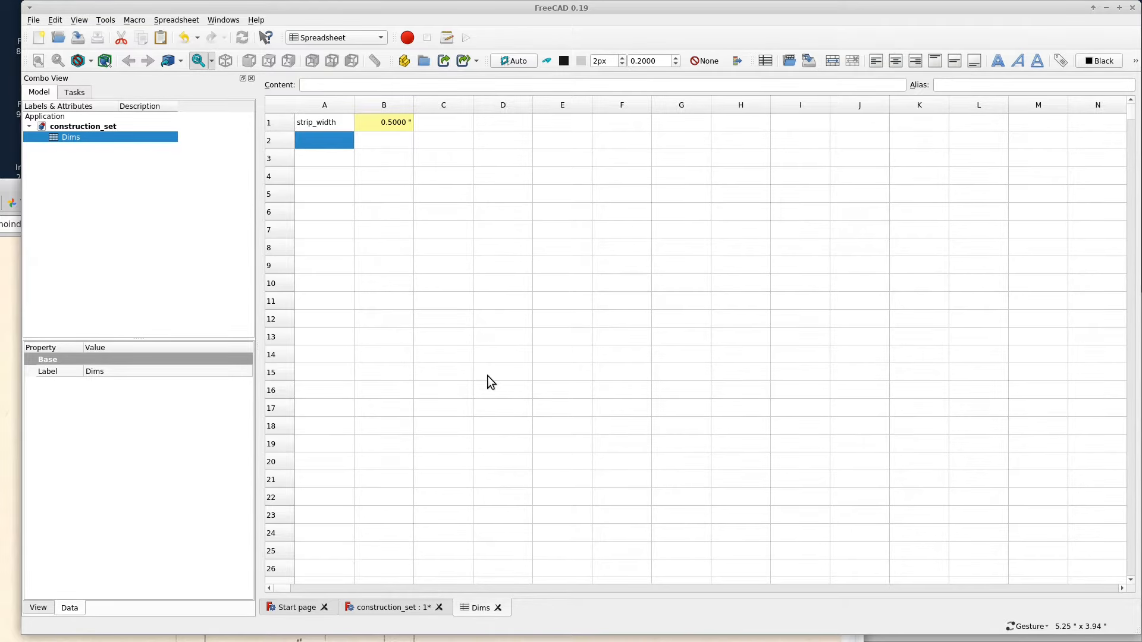
key(alt+Tab)
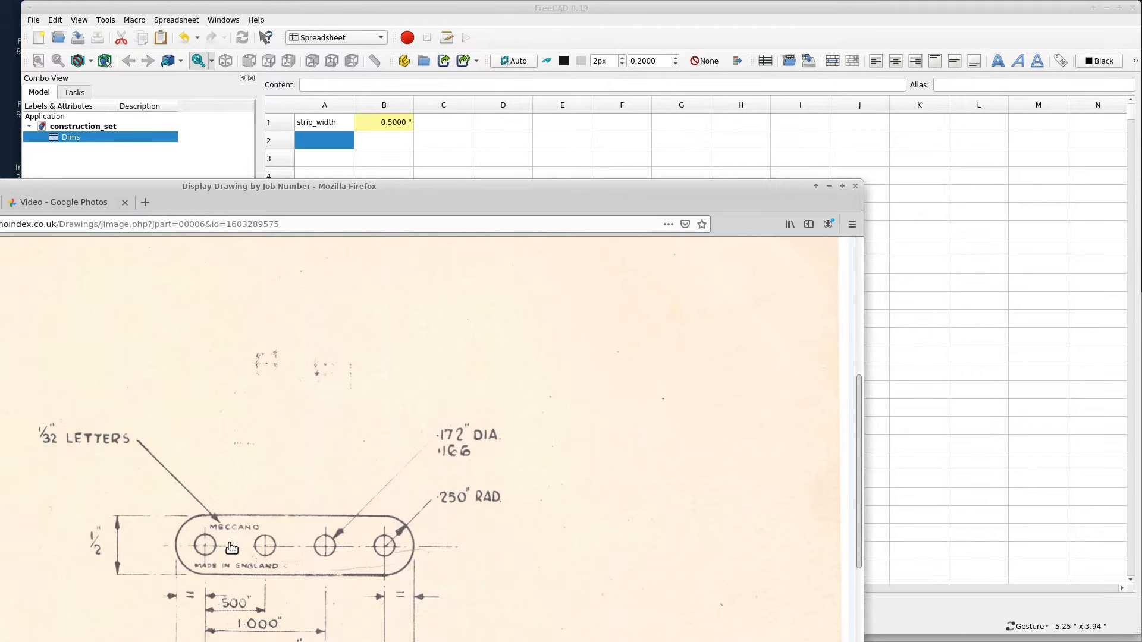
click(304, 143)
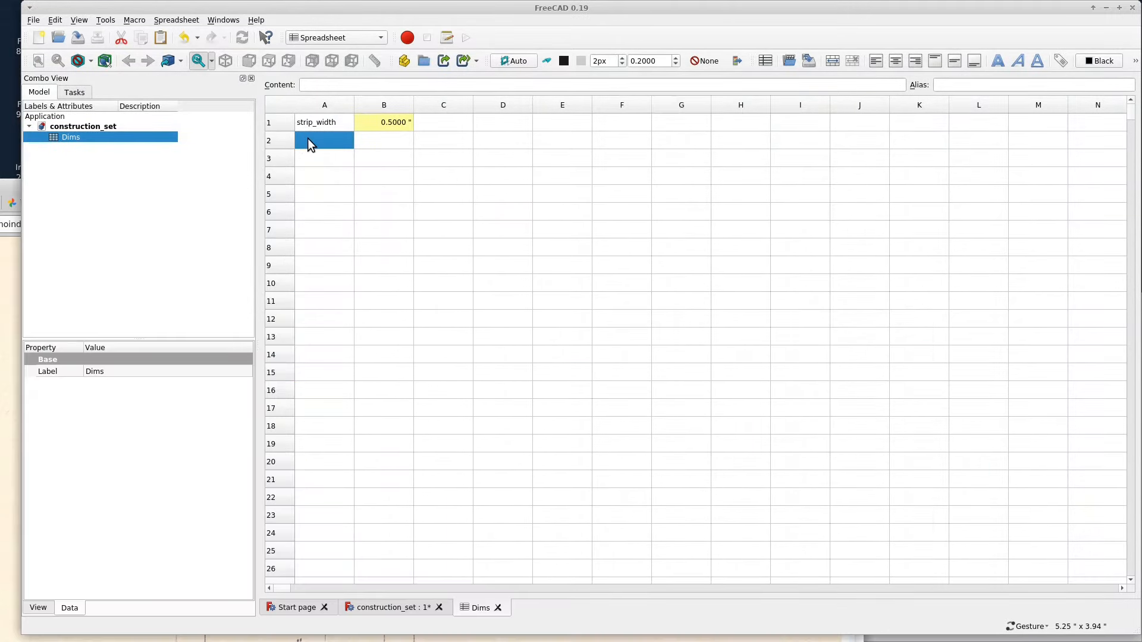
text(hole_pitch)
key(Tab)
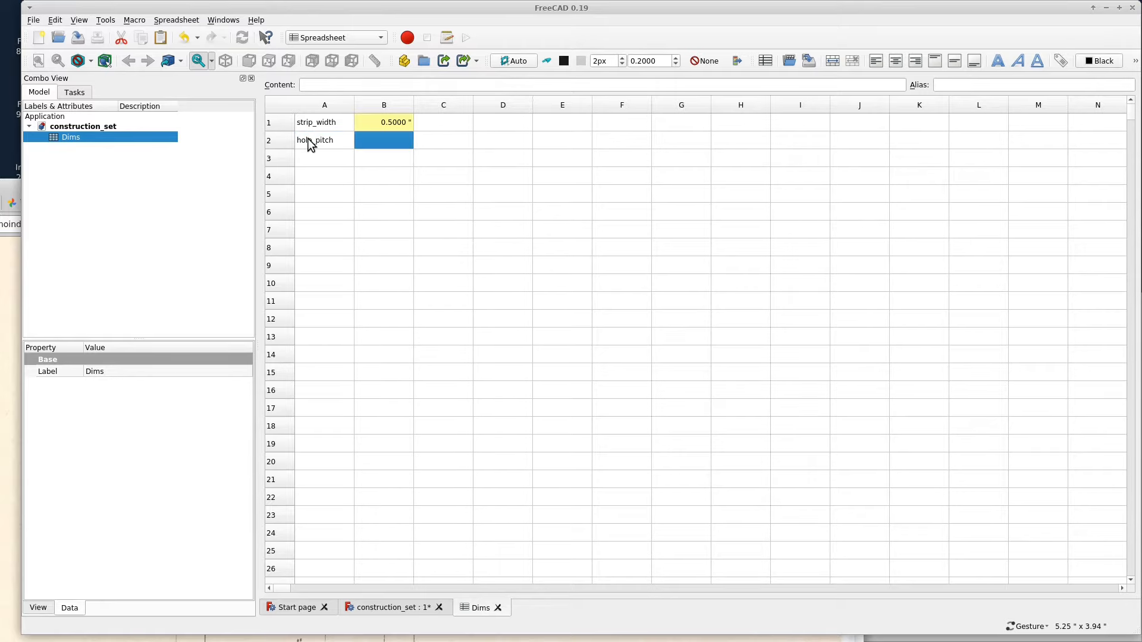
text(=B1)
key(Return)
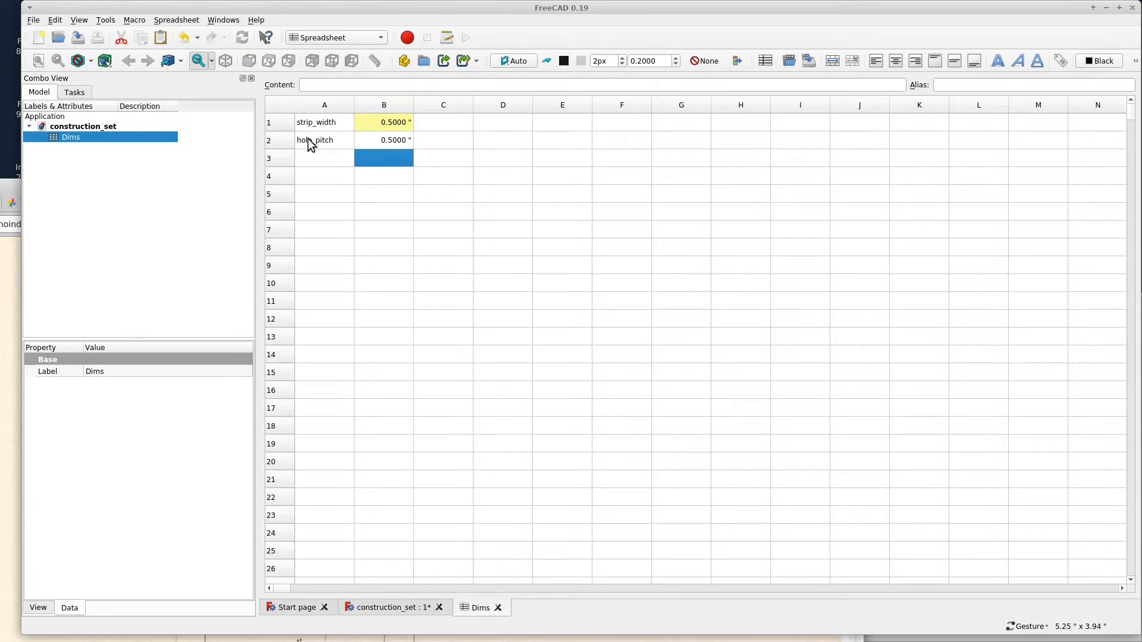
Give cell B2 the alias hole_pitch in its cell properties
click(309, 144)
key(Right)
right_click(378, 140)
click(410, 147)
click(650, 251)
click(632, 271)
text(hole_pitch)
key(Return)
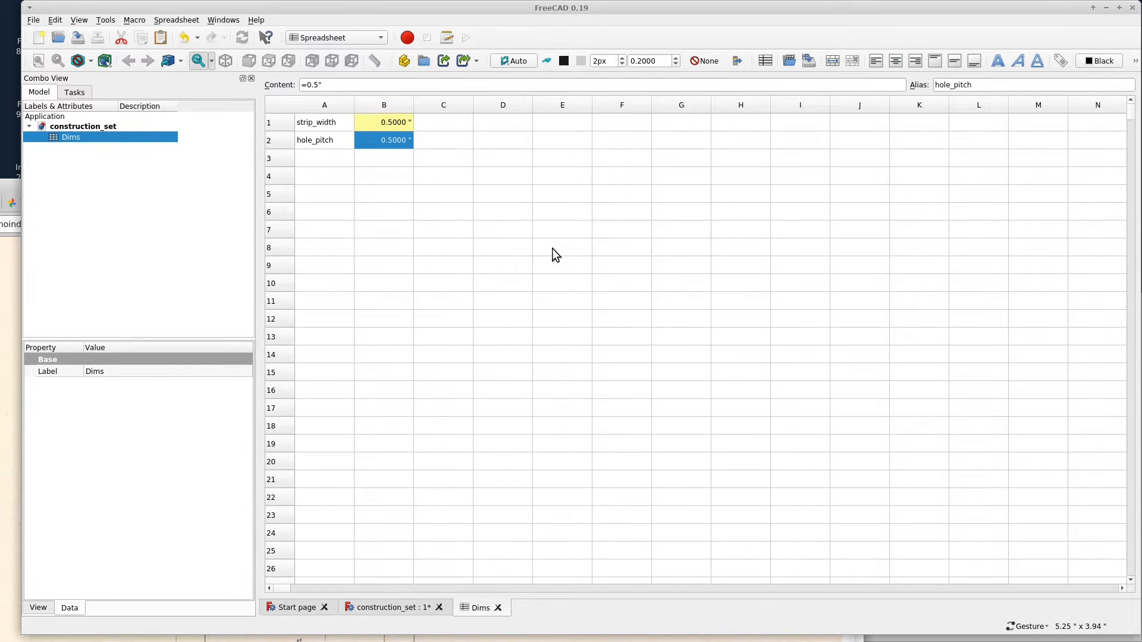
Check the hole diameter on the Firefox drawing, and enter hole_diameter in cell A3 and .169" in B3 of the Dims spreadsheet
click(305, 167)
key(alt+Tab)
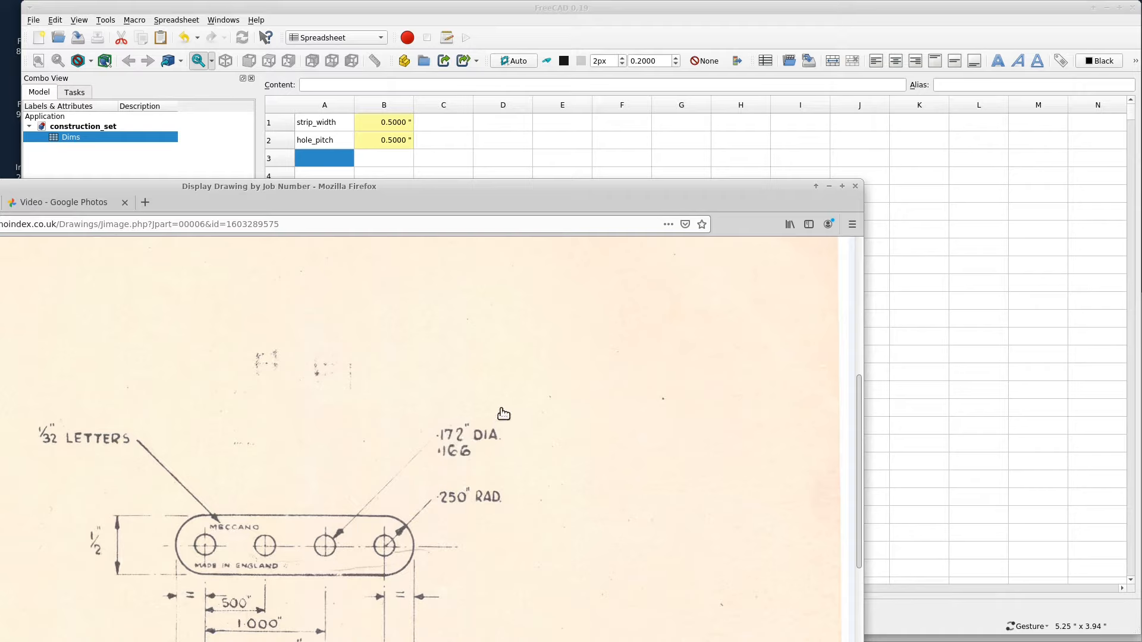
key(alt+Tab)
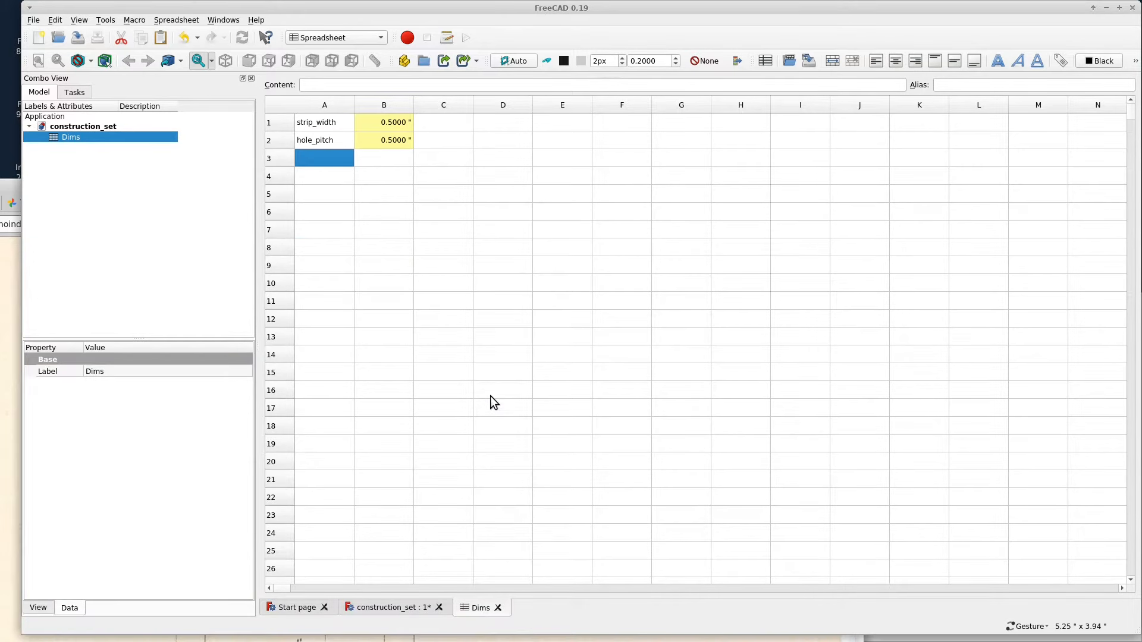
text(hole_diameter)
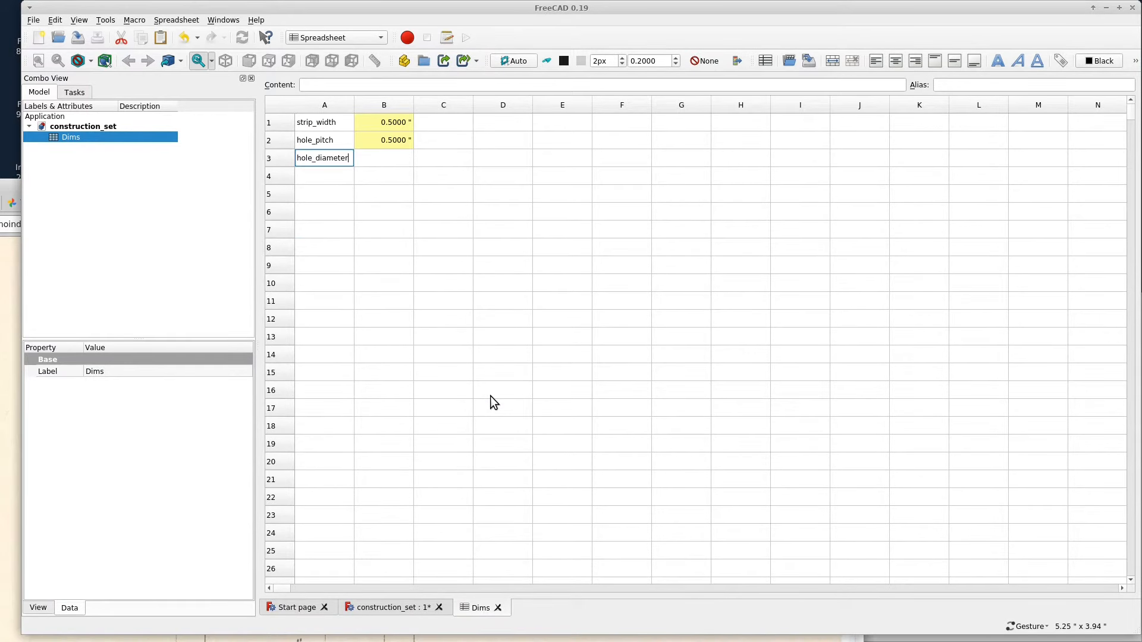
key(Tab)
text(.169)
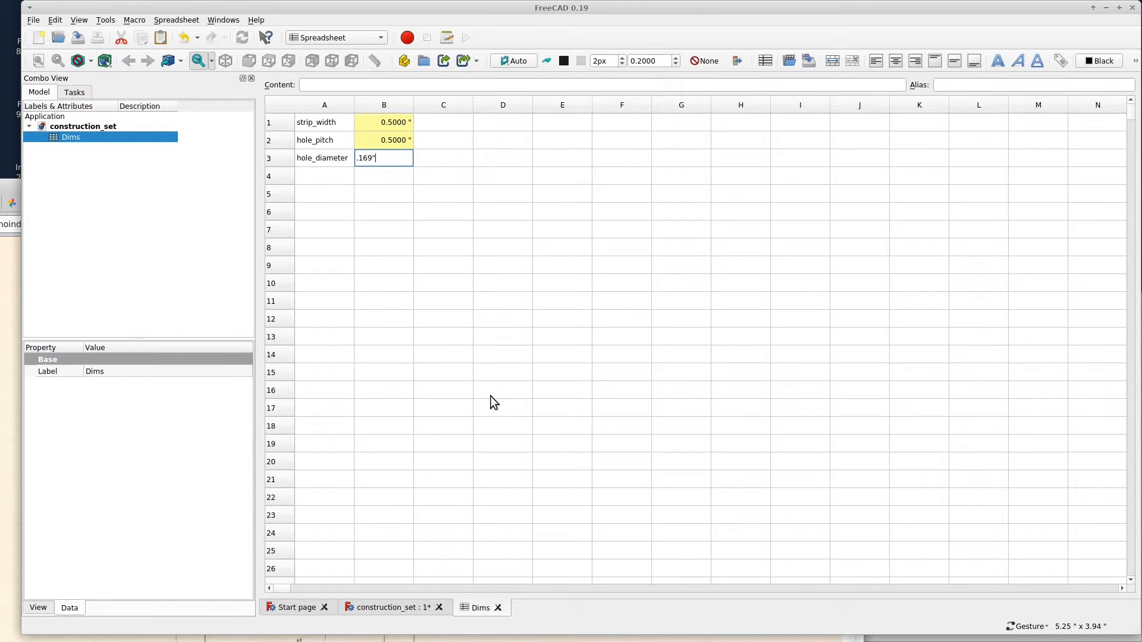
key(Return)
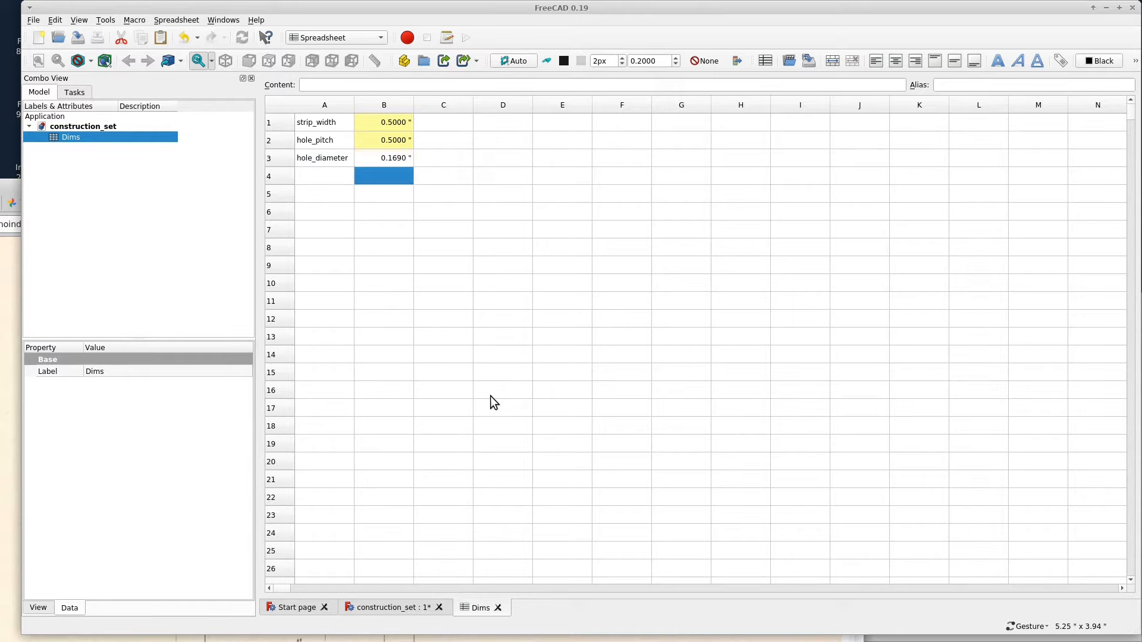
Give cell B3 the alias hole_diameter in its cell properties
key(Up)
key(Left)
key(Right)
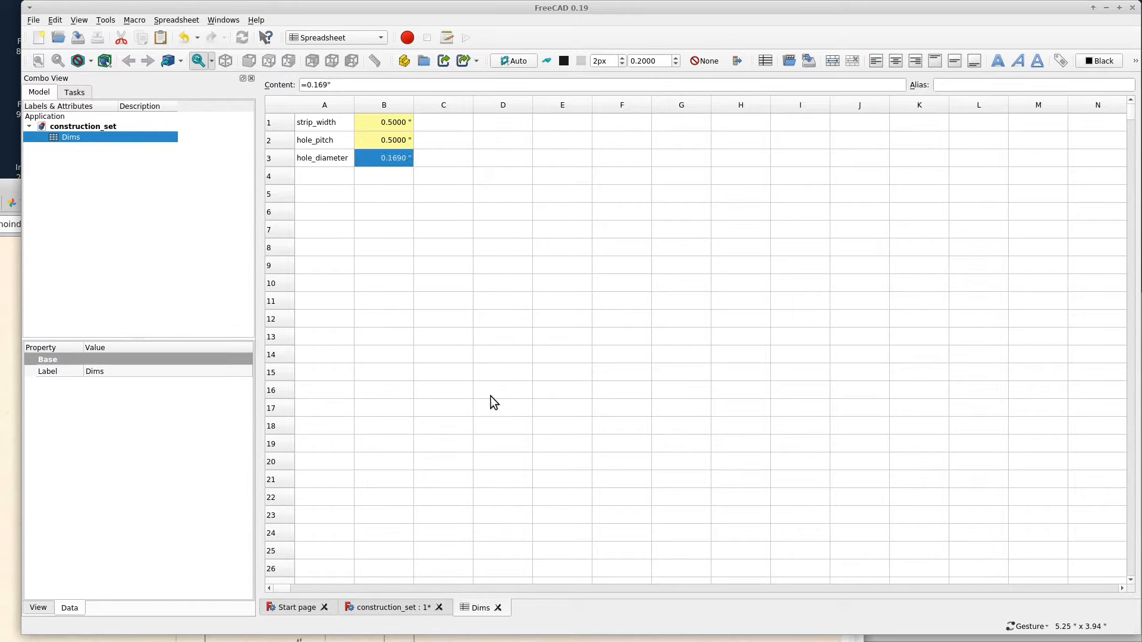
right_click(398, 155)
click(419, 160)
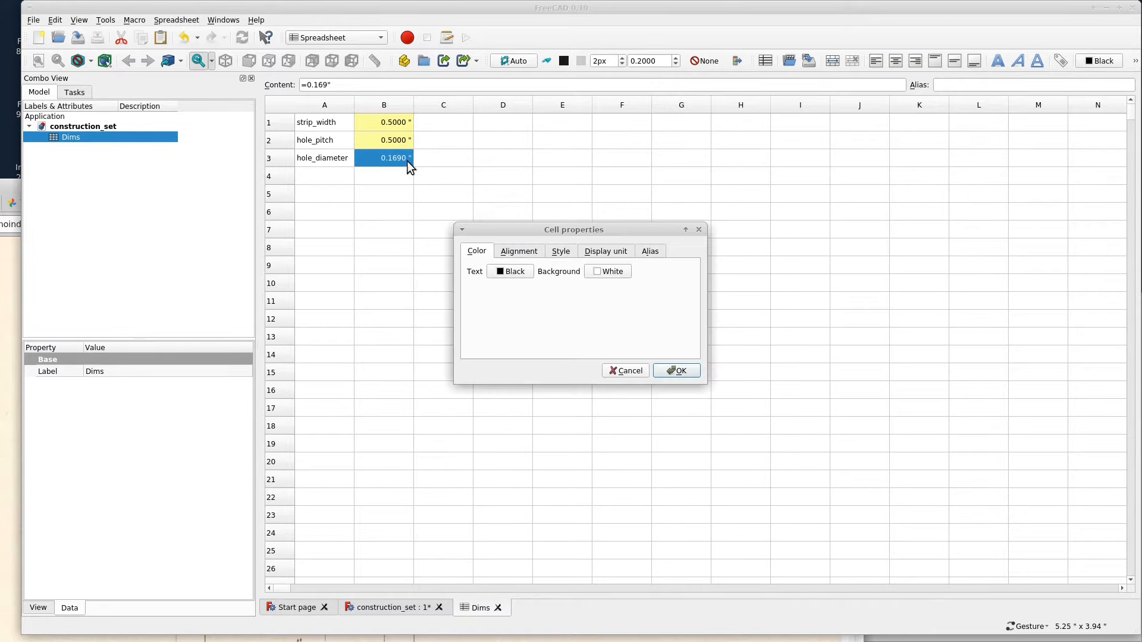
click(650, 250)
click(662, 271)
text(hole_diameter)
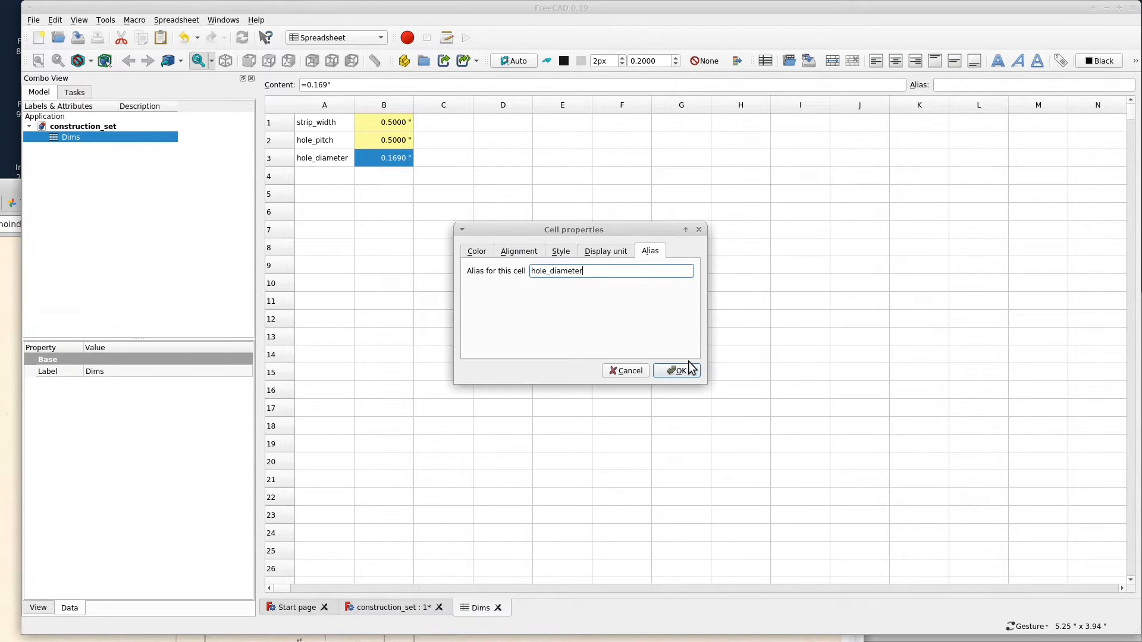
click(678, 370)
Check the end radius on the Firefox drawing, and enter end_radius in cell A4 and .25" in B4 of the Dims spreadsheet
click(332, 176)
key(alt+Tab)
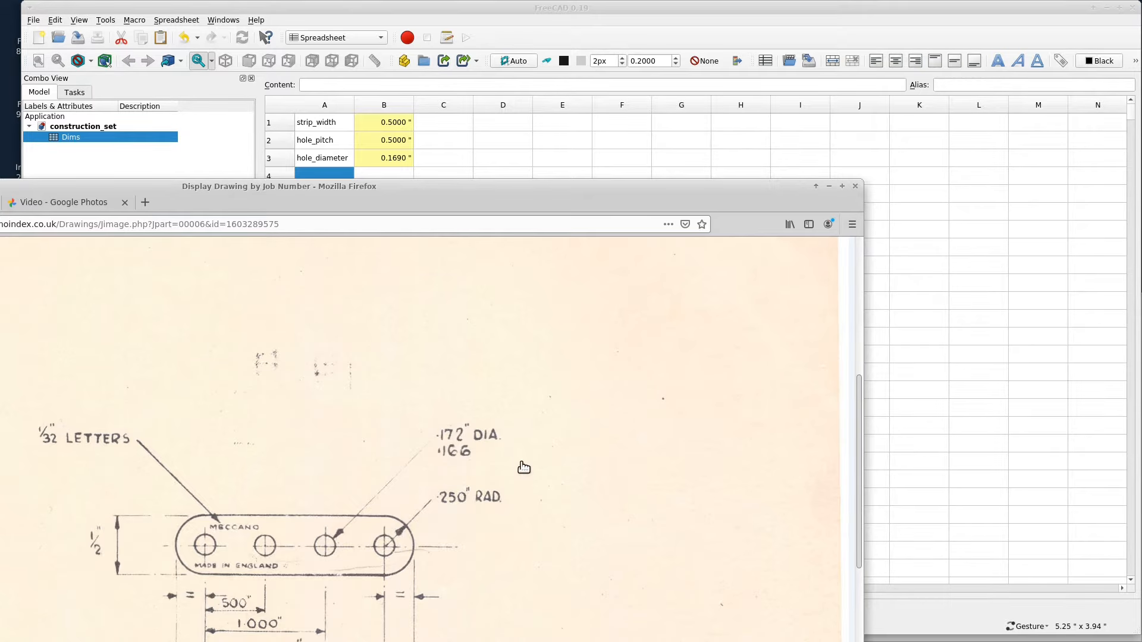
click(356, 171)
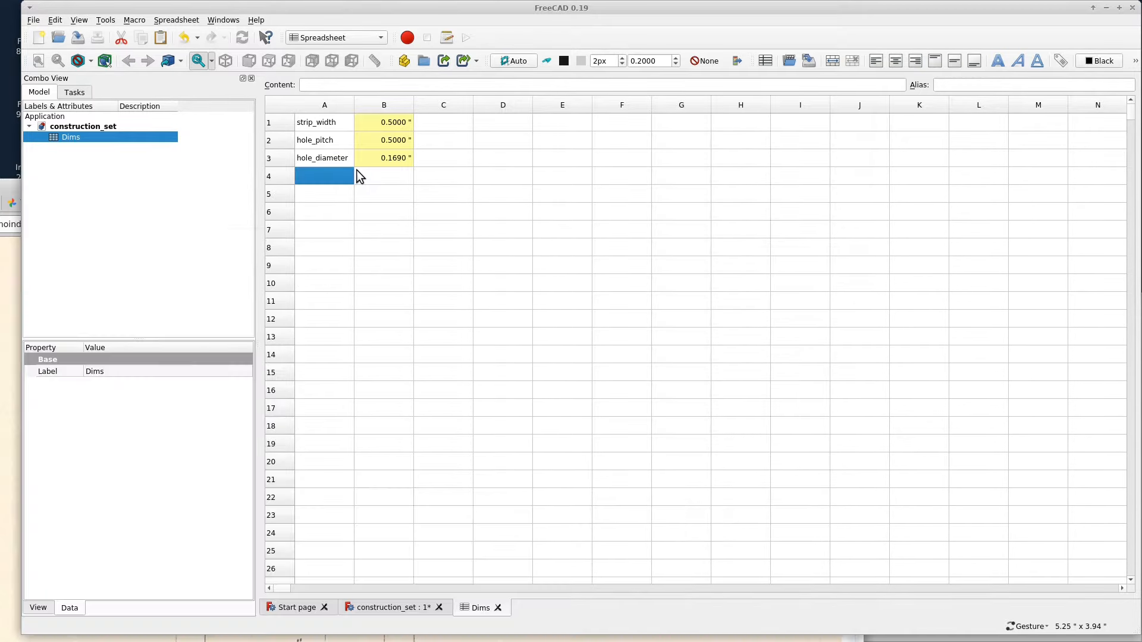
text(end)
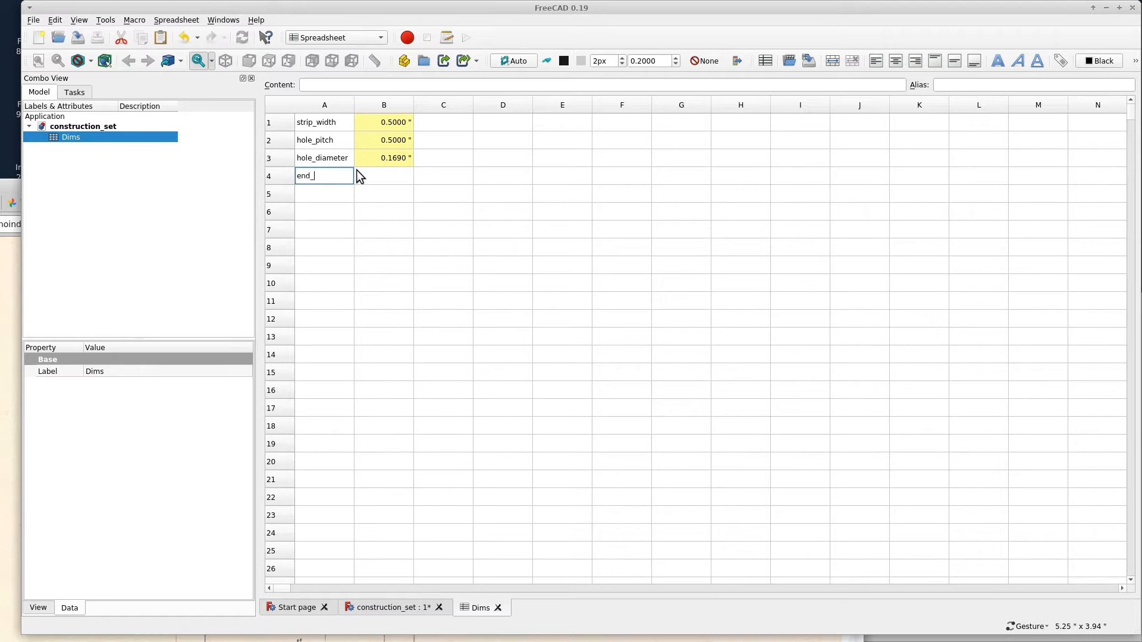
text(_radius)
key(Tab)
text(.25")
key(Return)
Give cell B4 the alias end_radius in its cell properties
key(Up)
key(Left)
key(Right)
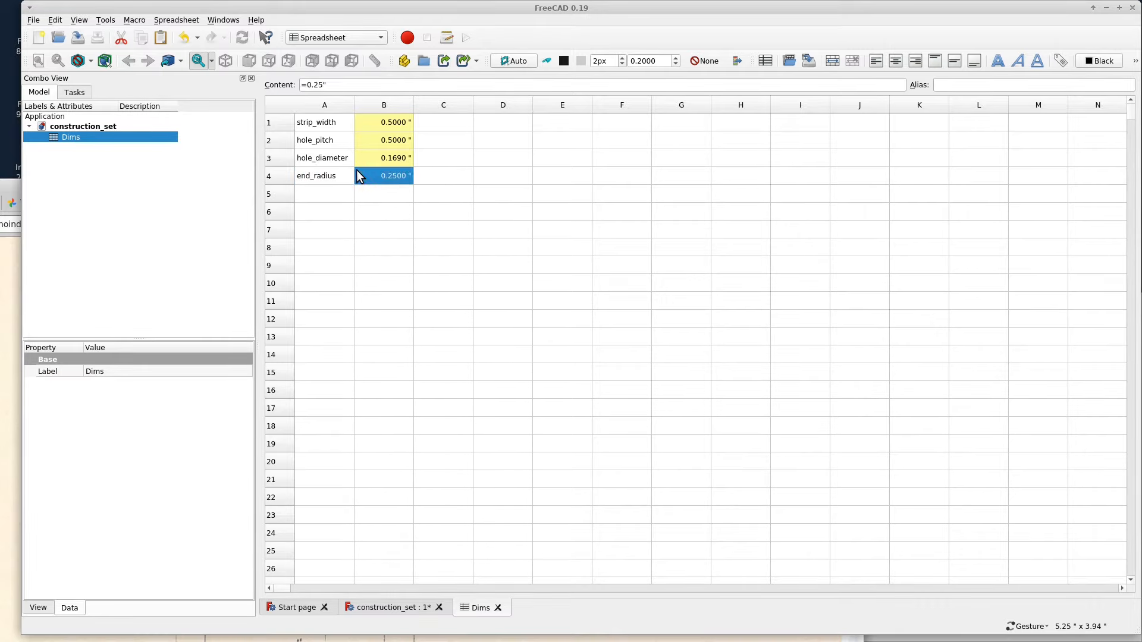
right_click(362, 169)
click(446, 185)
click(648, 254)
click(648, 270)
text(end_radius)
click(694, 369)
Enter the label num_holes in cell A5 of the Dims spreadsheet
click(339, 195)
text(num)
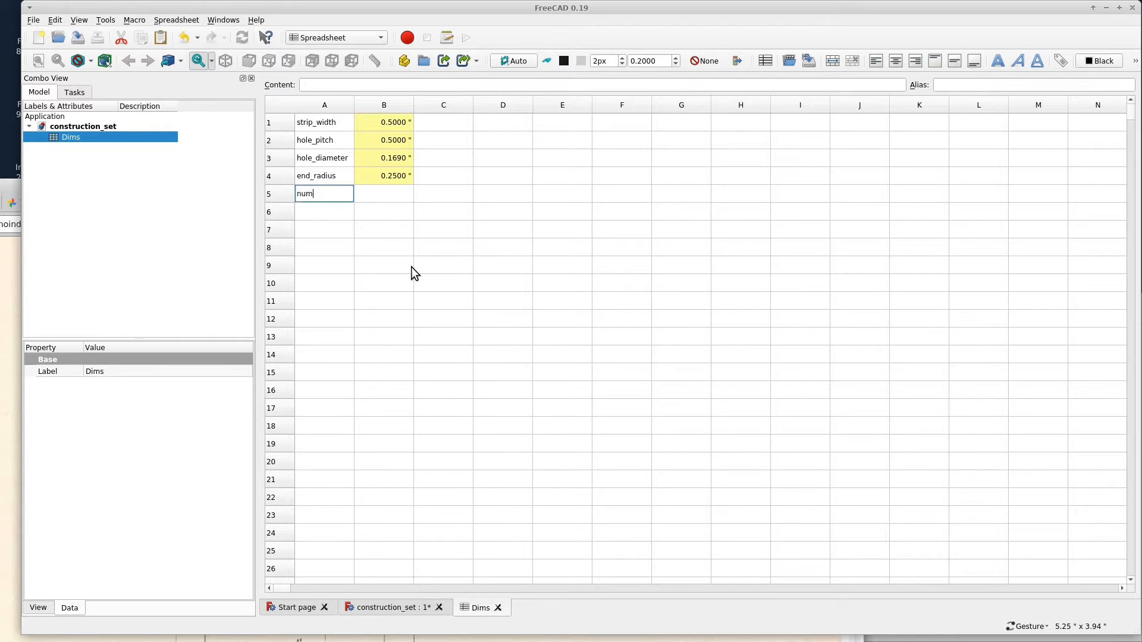
text(_holes)
key(Tab)
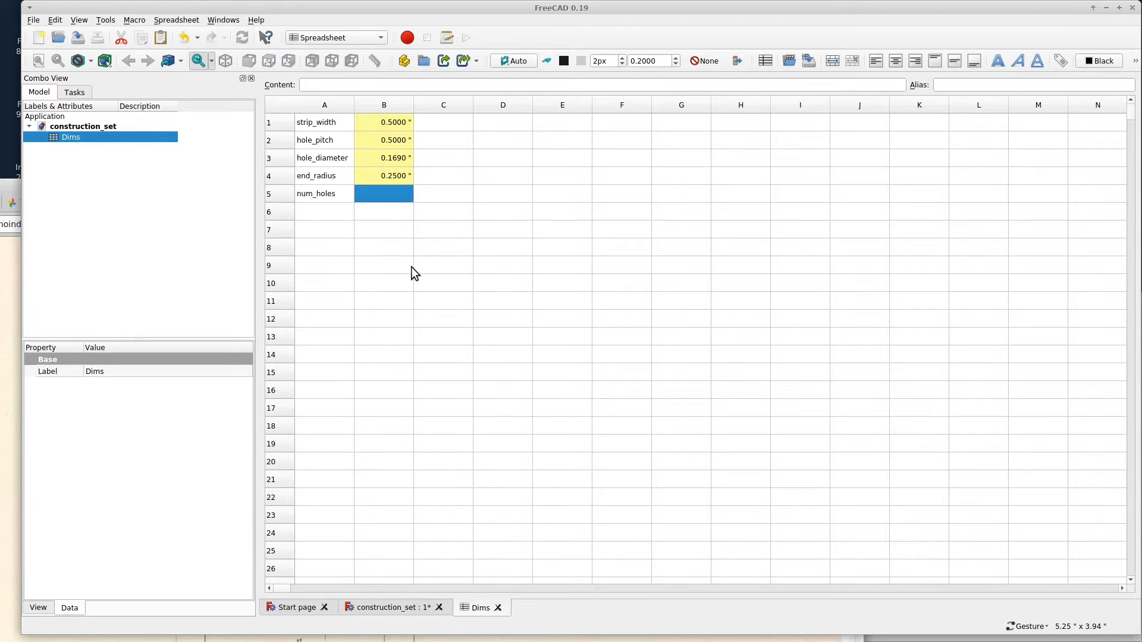
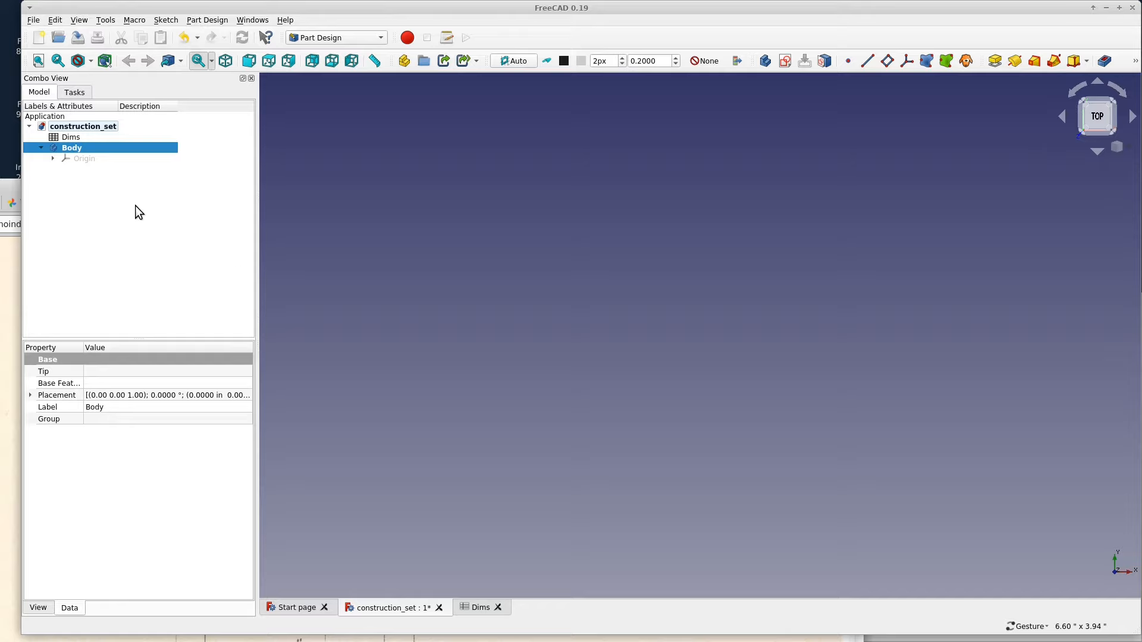
Rename the new body as Perforated Strip
click(76, 147)
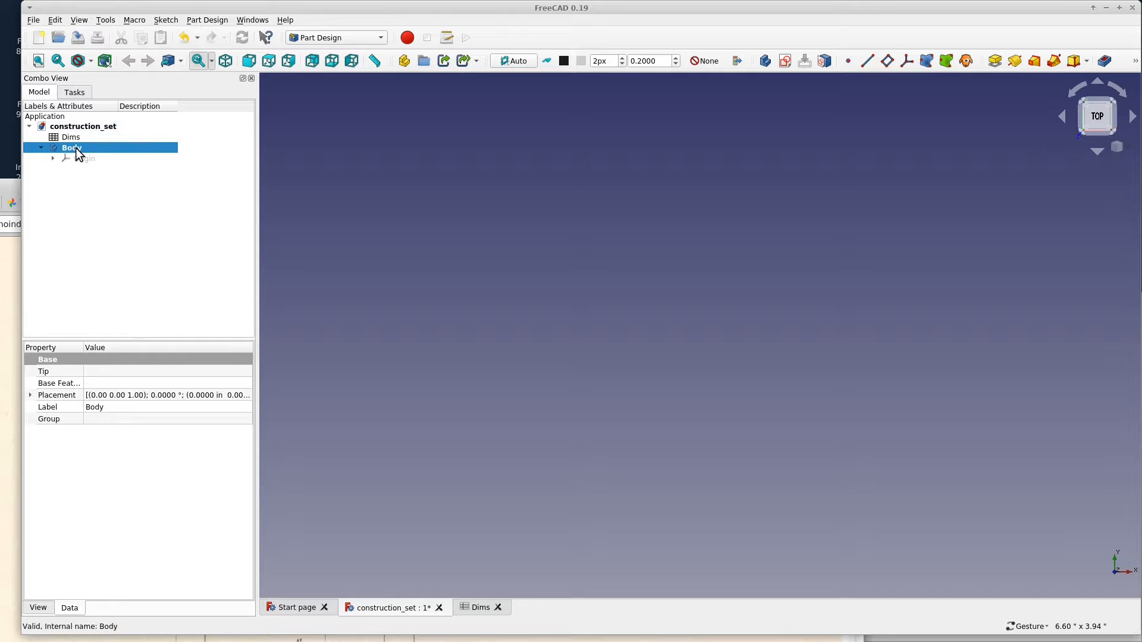
right_click(80, 149)
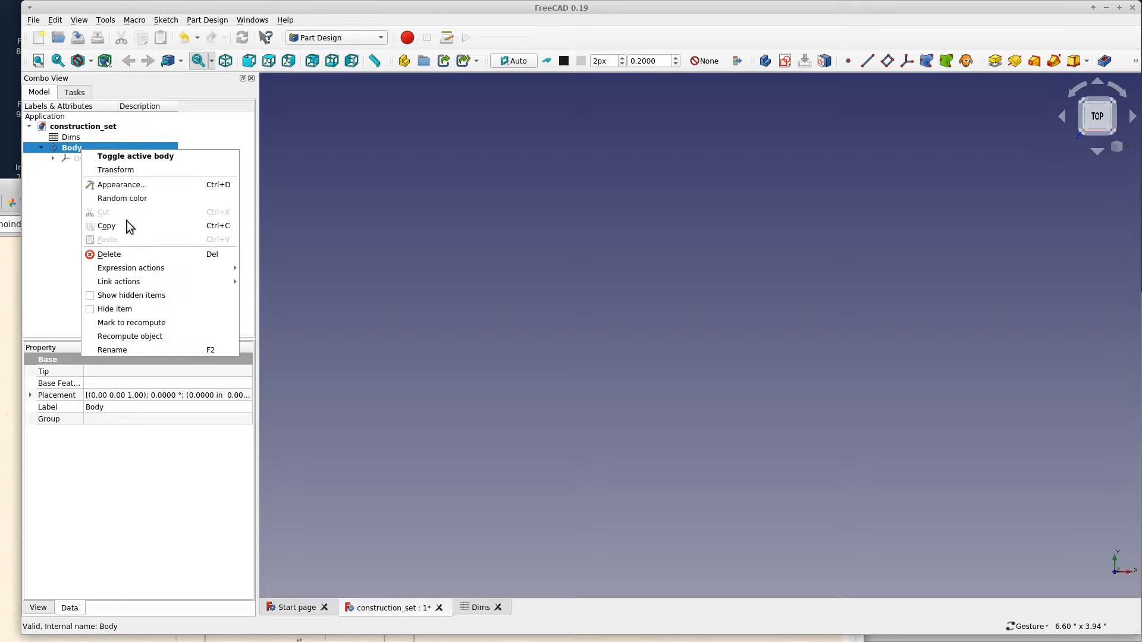
click(163, 351)
text(Perforated Strip)
key(Return)
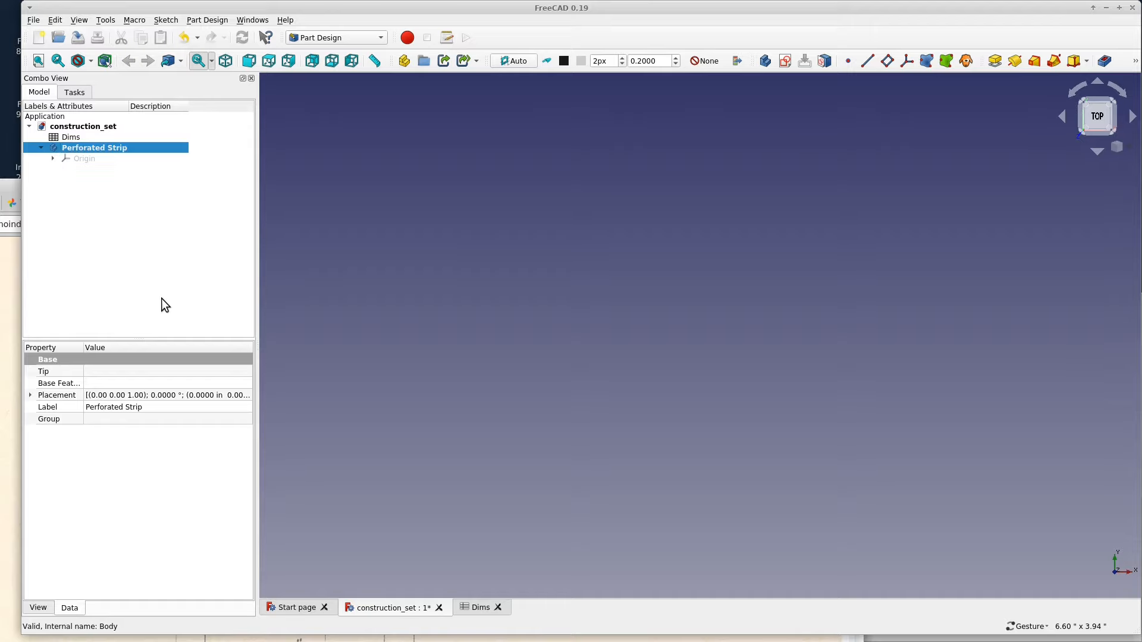
Open the full scan of the perforated strip drawing in Firefox, examine the strip's outline, and return to FreeCAD
key(alt+Tab)
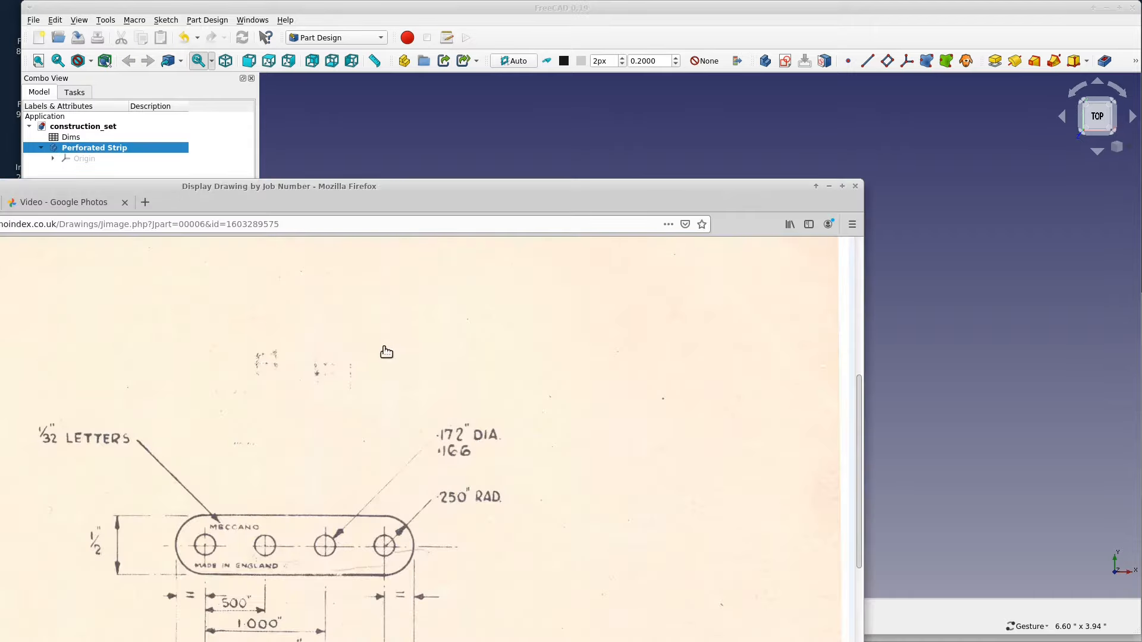
click(385, 351)
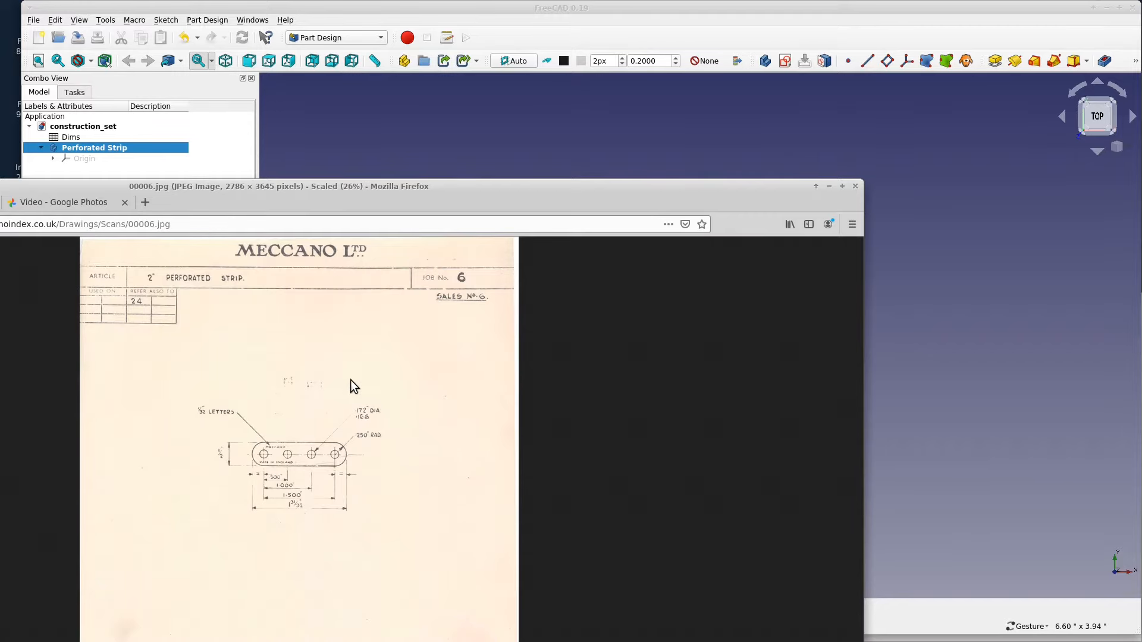
key(alt+Tab)
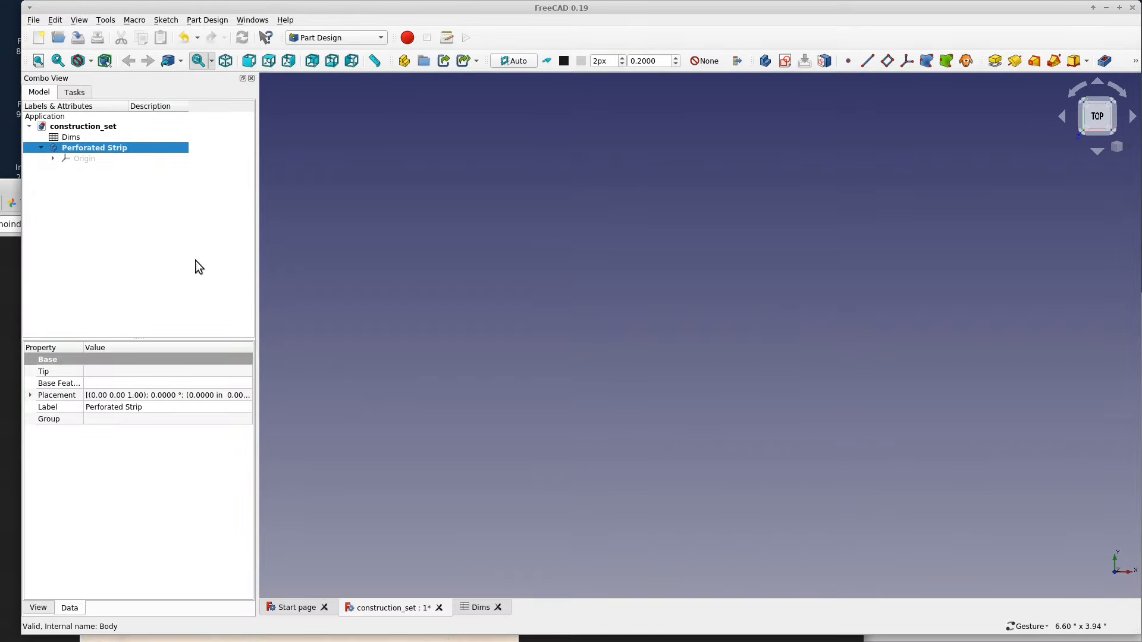
Create a sketch on the XY_Plane of the Perforated Strip body, and float the sketch geometry and constraint toolbars over the 3D view
click(167, 21)
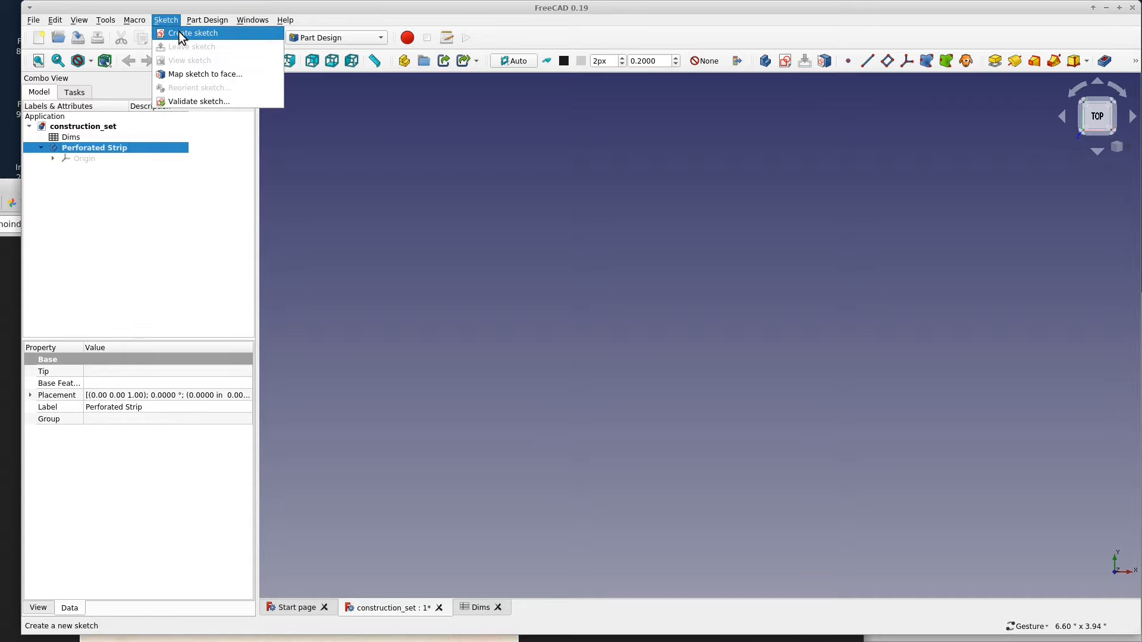
click(181, 34)
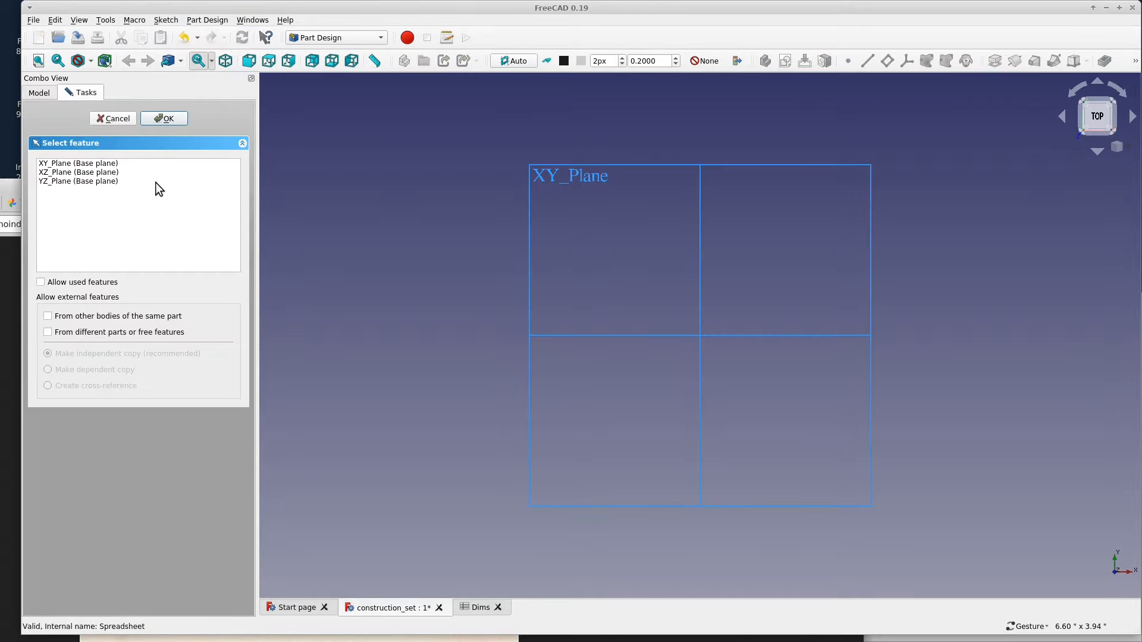
click(83, 163)
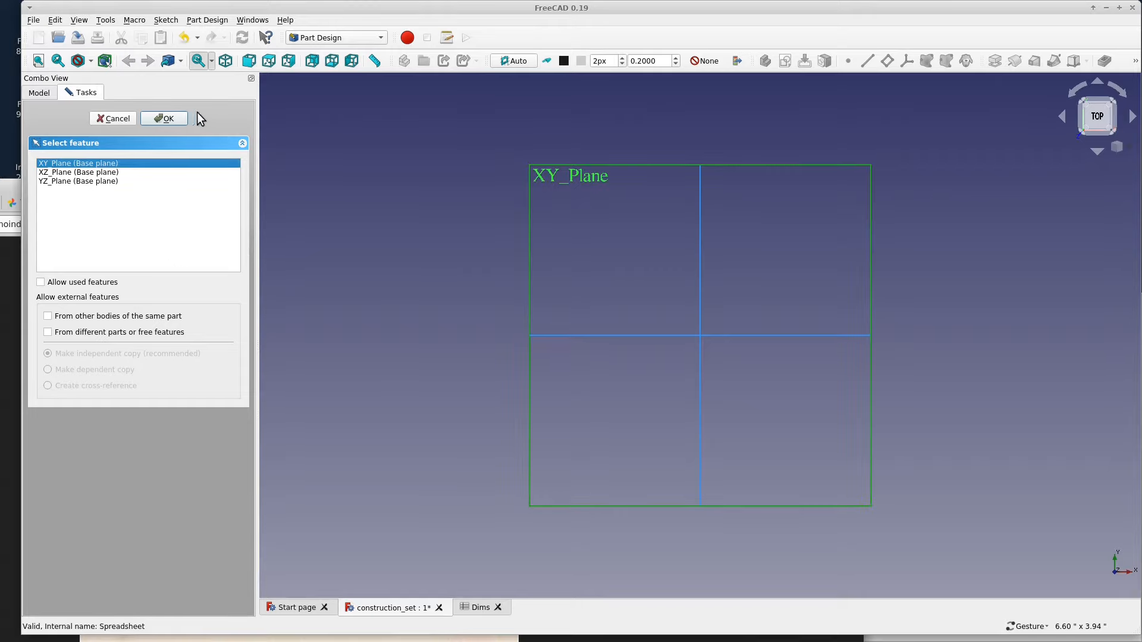
click(167, 122)
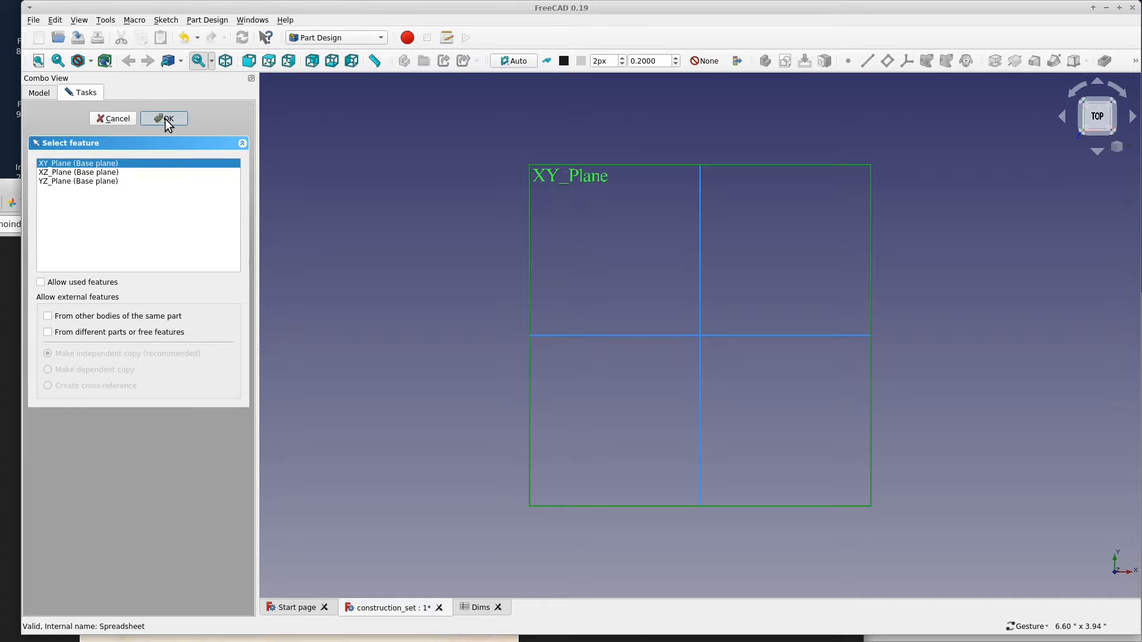
click(167, 119)
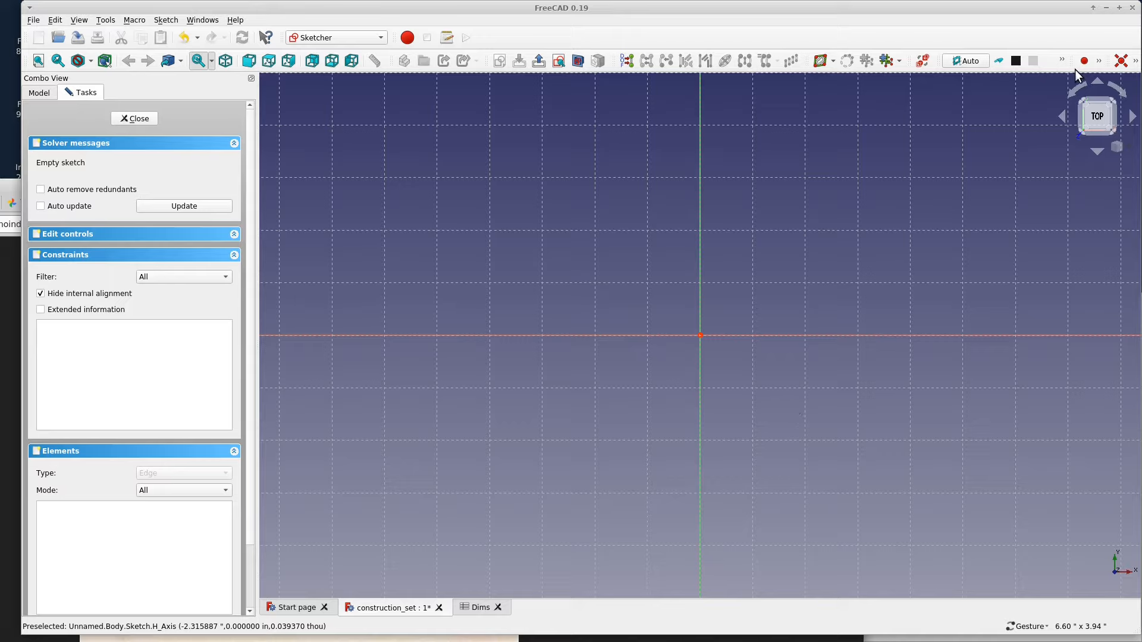
mouse_move(1074, 61)
mouse_down()
mouse_move(884, 166)
mouse_move(477, 241)
mouse_move(400, 141)
mouse_up()
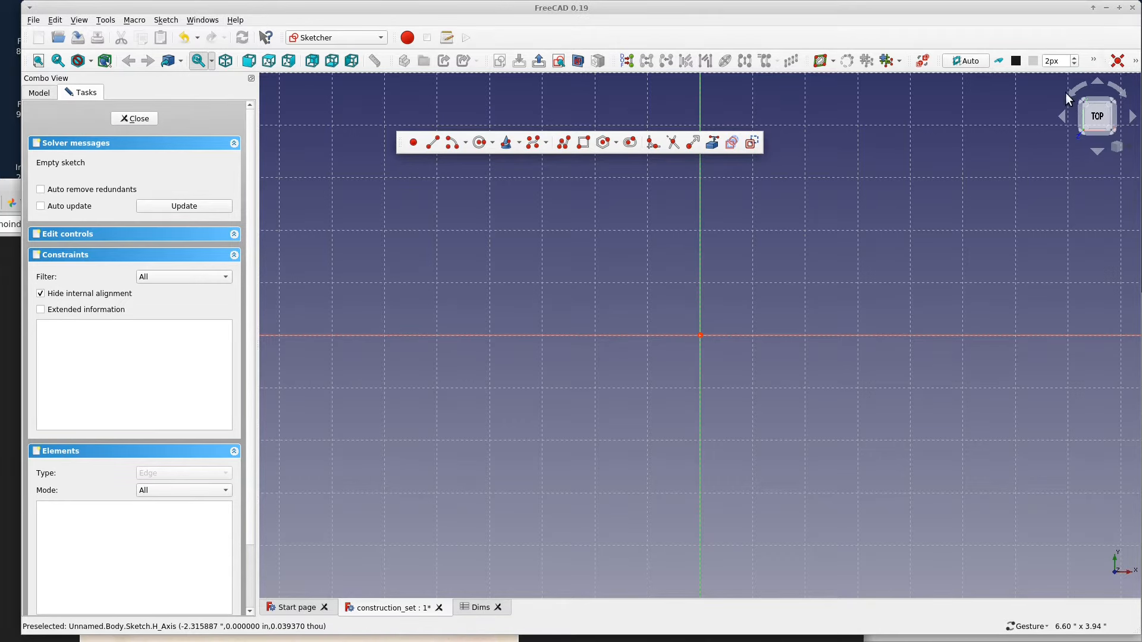
mouse_move(1109, 61)
mouse_down()
mouse_move(484, 244)
mouse_move(398, 167)
mouse_up()
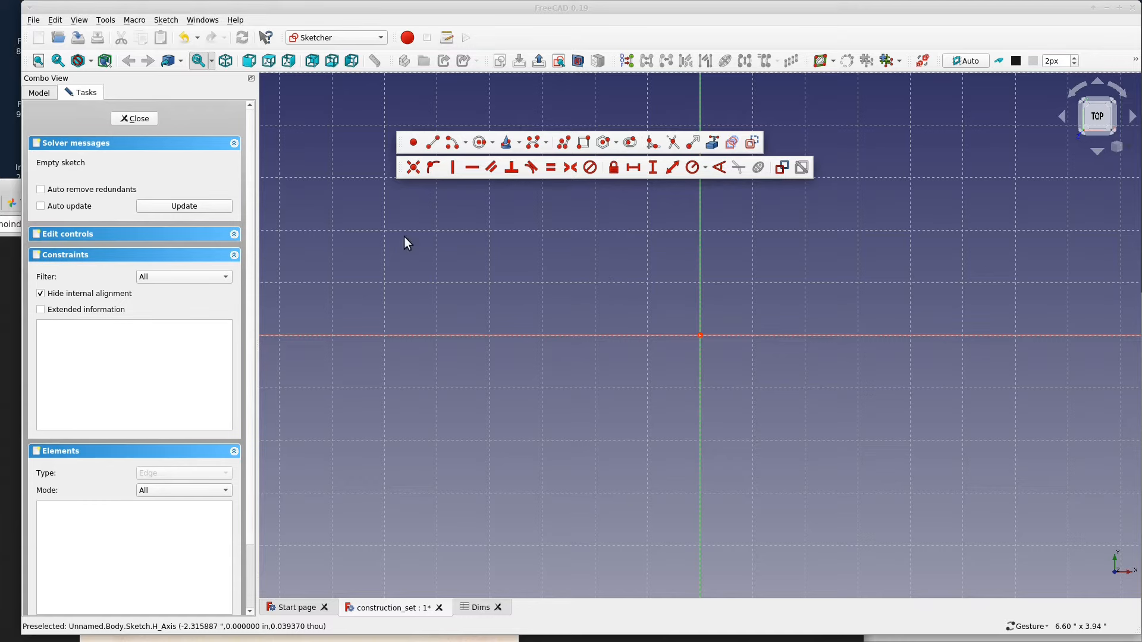
Sketch two arcs for the strip's rounded ends, one bulging left on the origin's left side and one bulging right on its right side
click(453, 146)
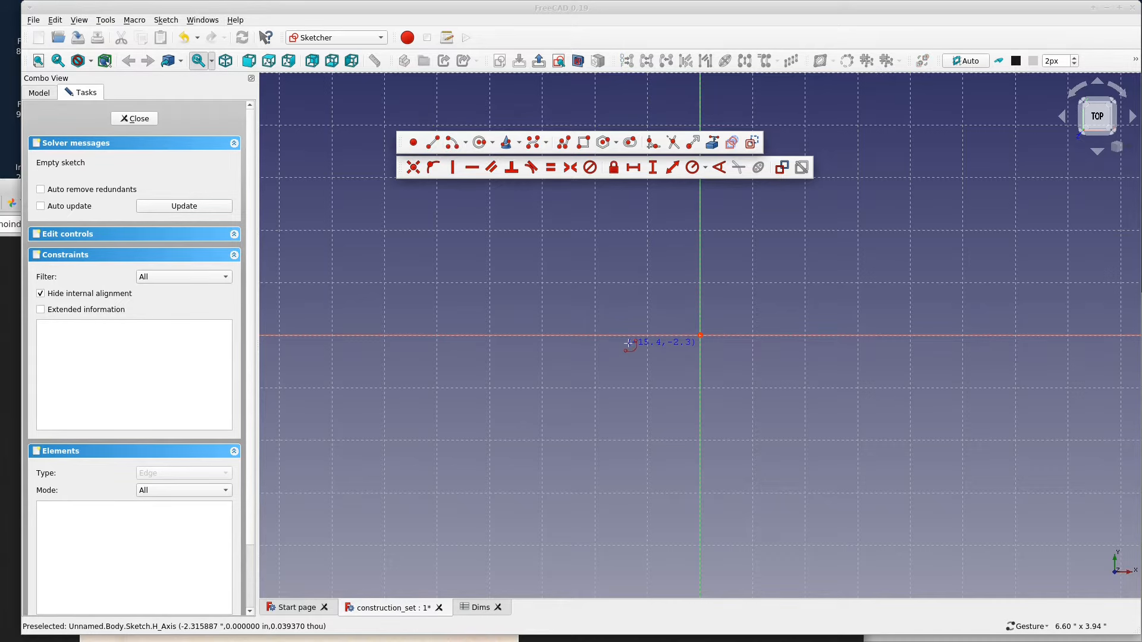
click(652, 377)
click(622, 310)
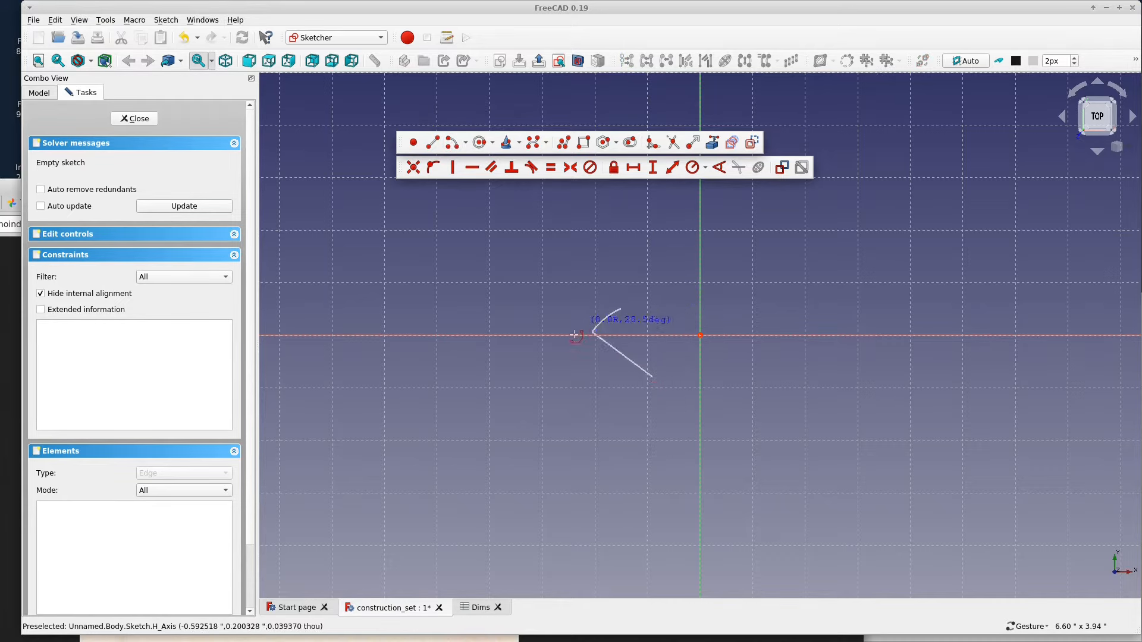
click(598, 410)
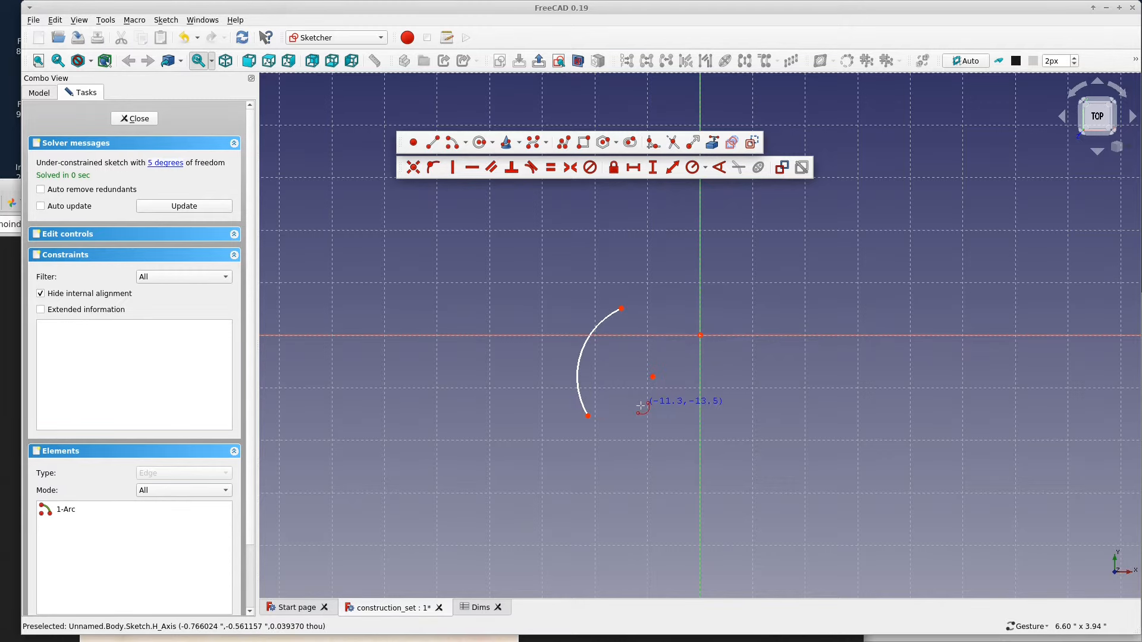
click(916, 308)
click(972, 371)
click(999, 273)
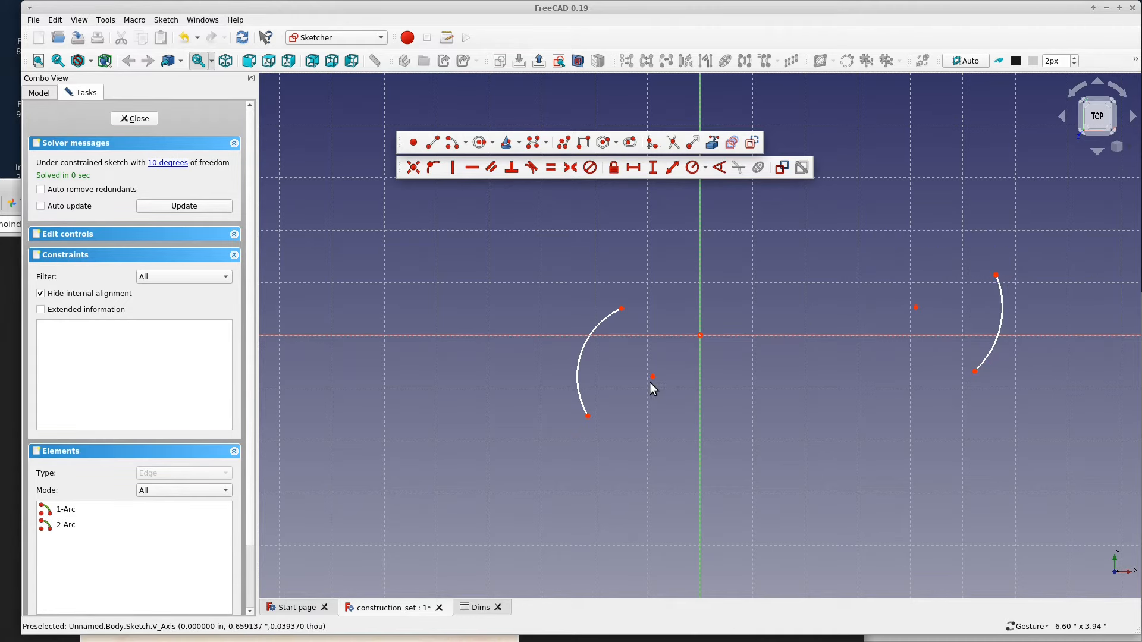
Constrain the left arc's centre point to be coincident with the sketch origin
right_drag(752, 395, 643, 405)
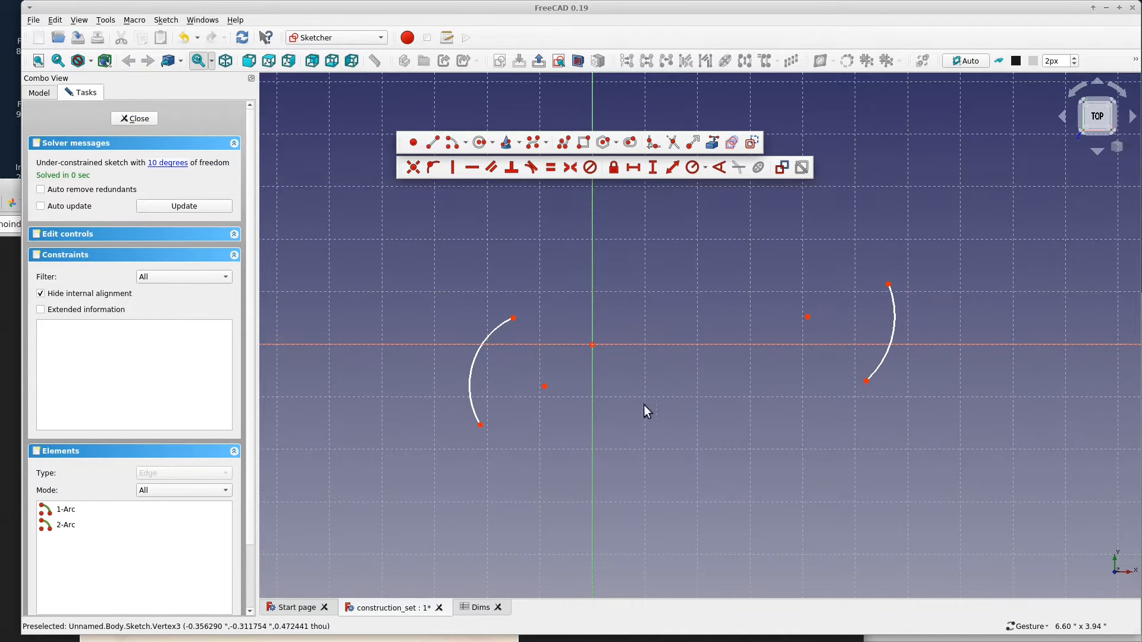
click(545, 387)
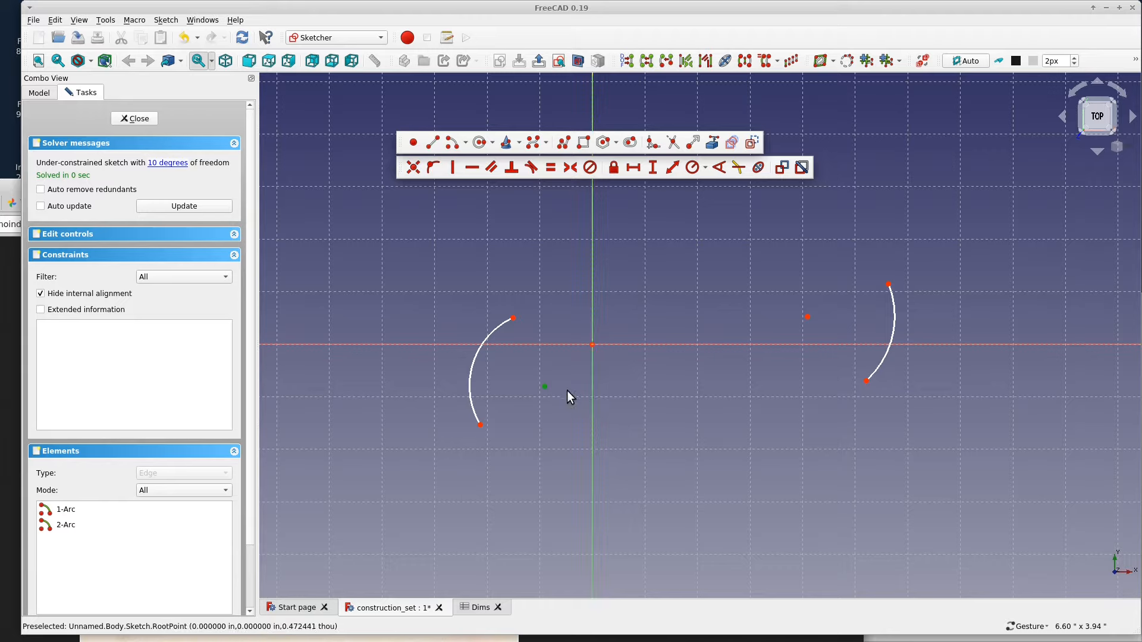
click(545, 386)
click(592, 345)
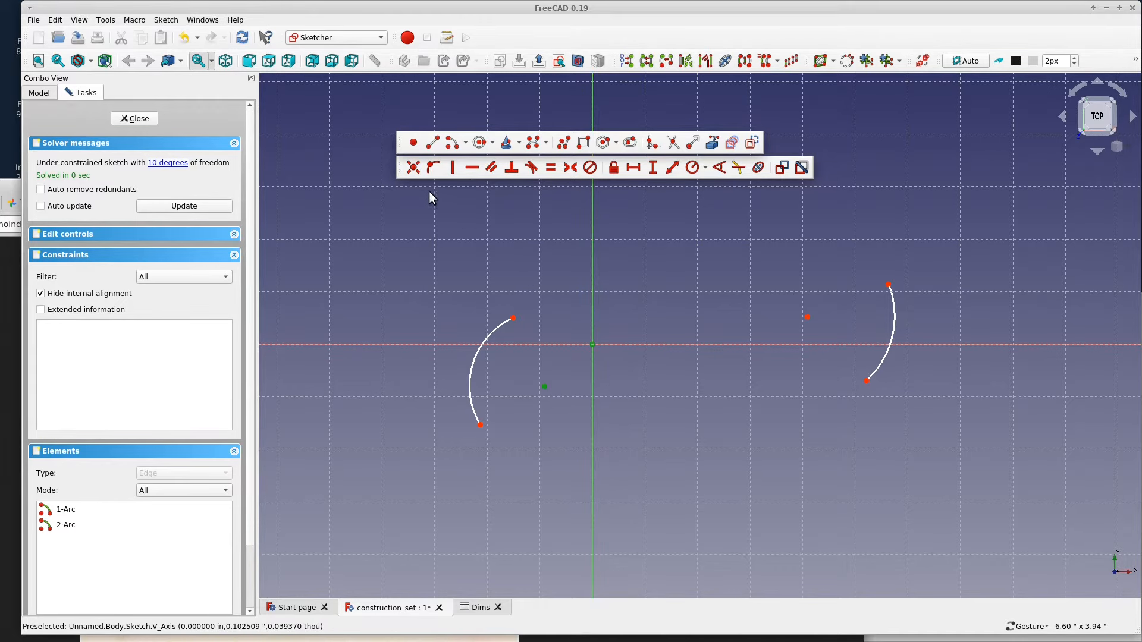
click(413, 169)
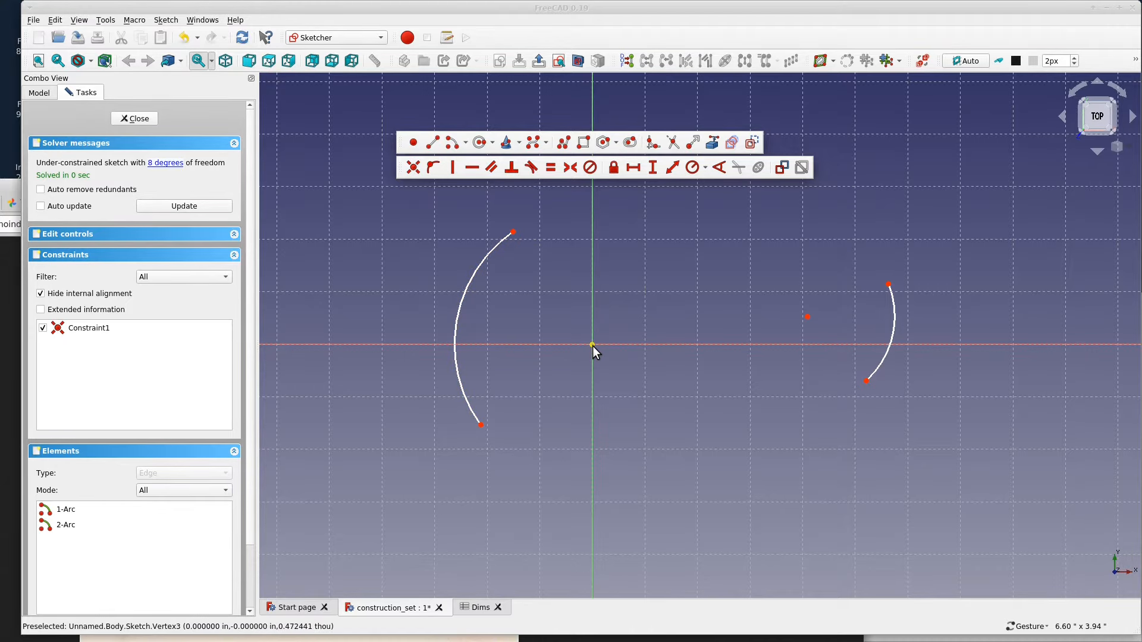
With the left arc selected, consult the Dims spreadsheet, moving the floating sketch toolbars off its values, and return to the sketch
click(458, 381)
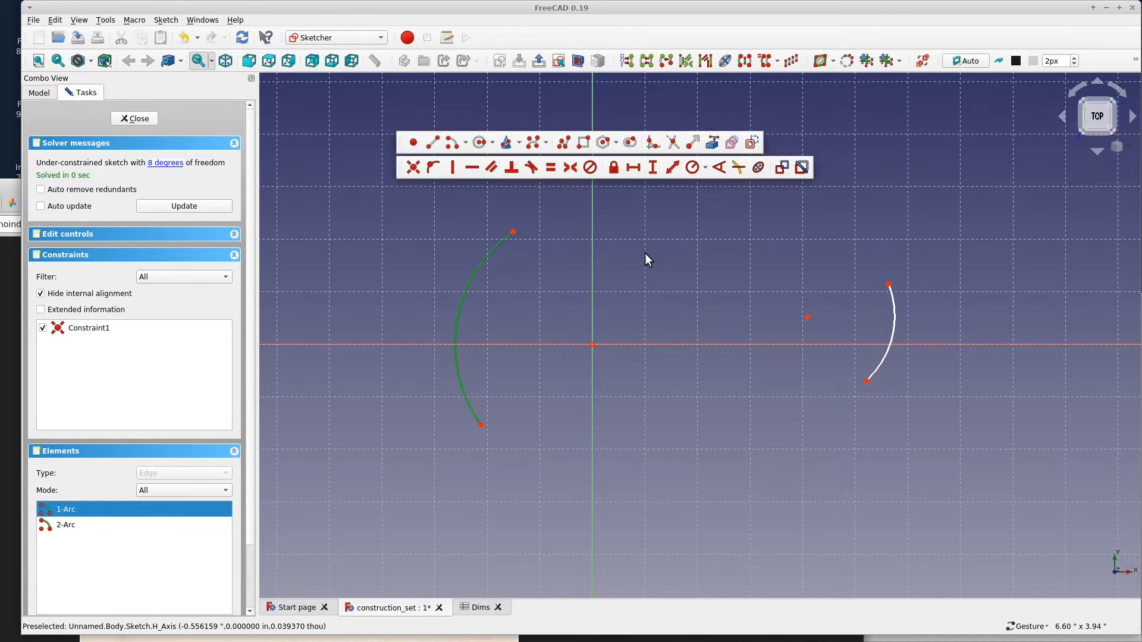
click(479, 608)
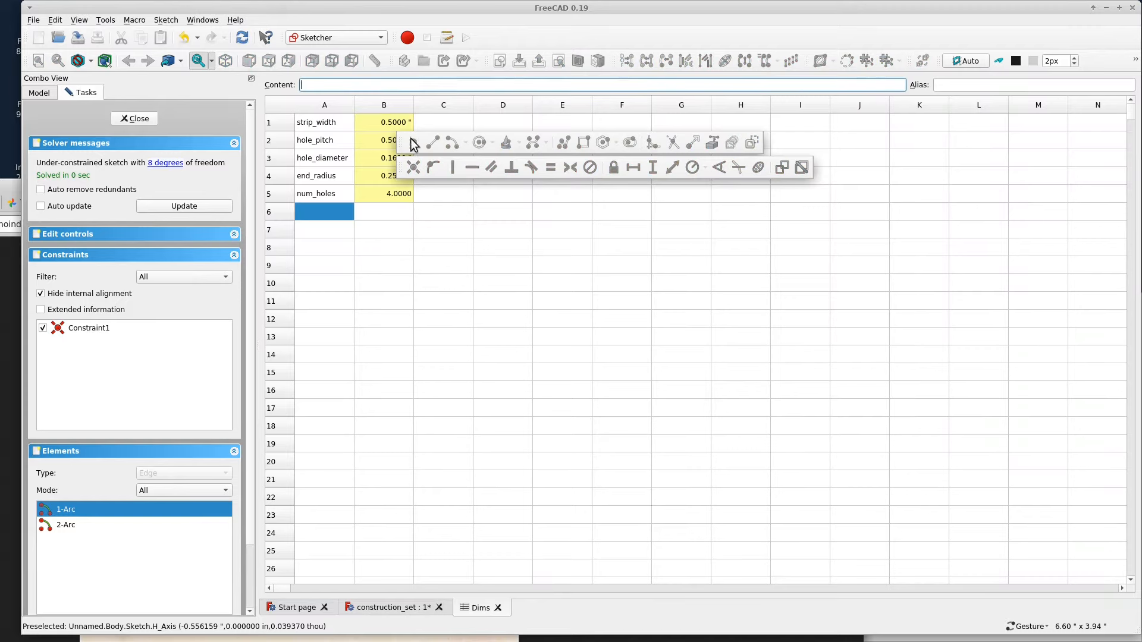
drag(415, 144, 410, 143)
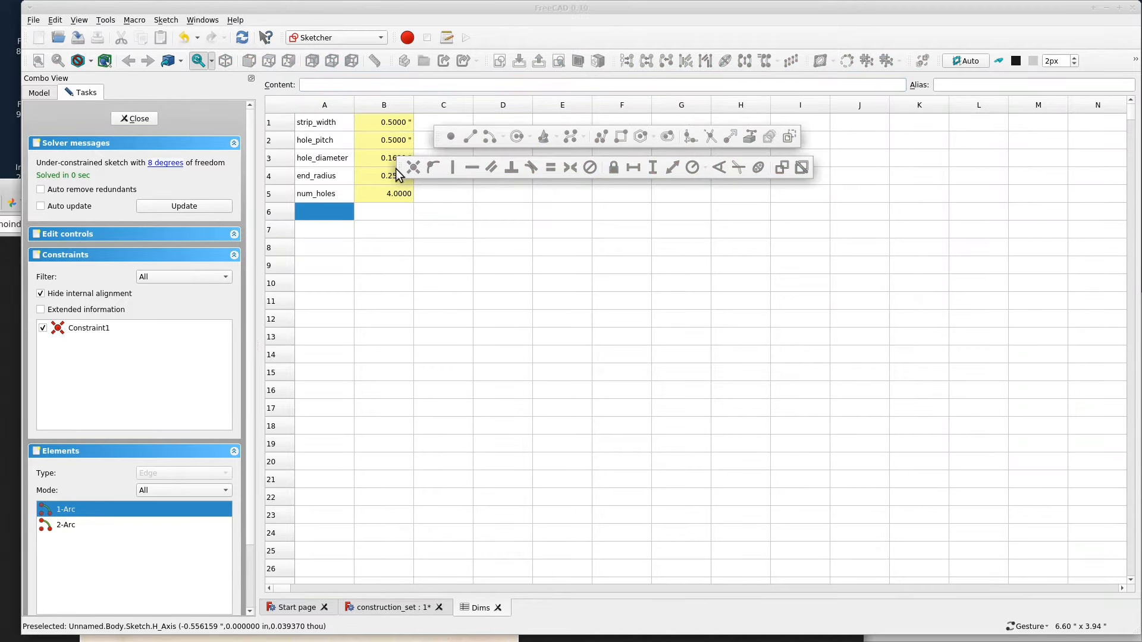
drag(395, 167, 436, 163)
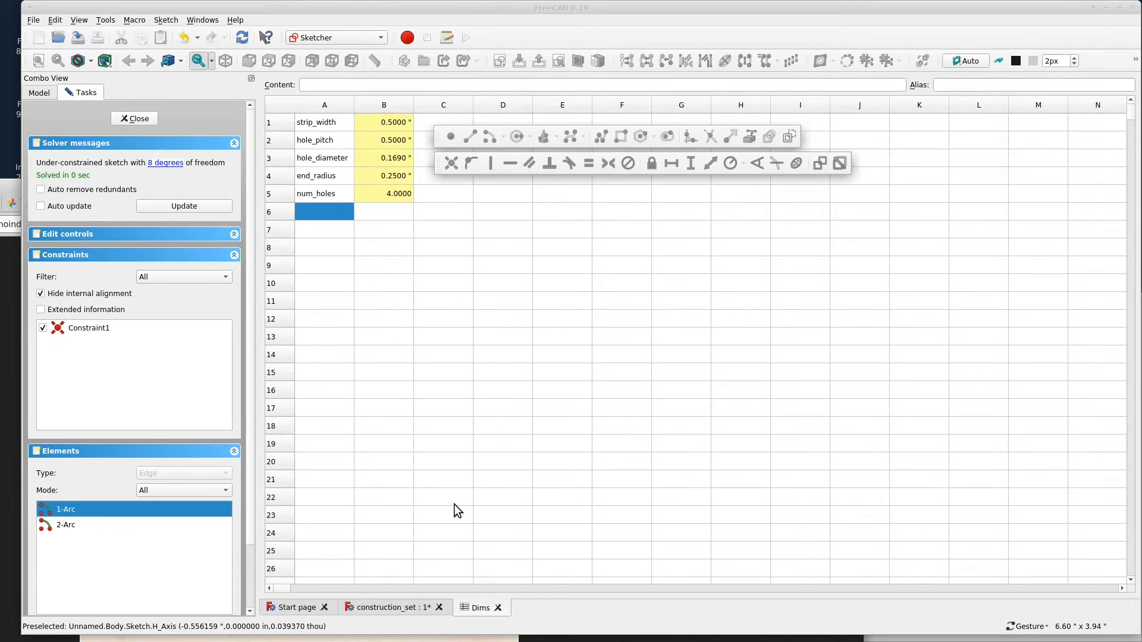
click(386, 607)
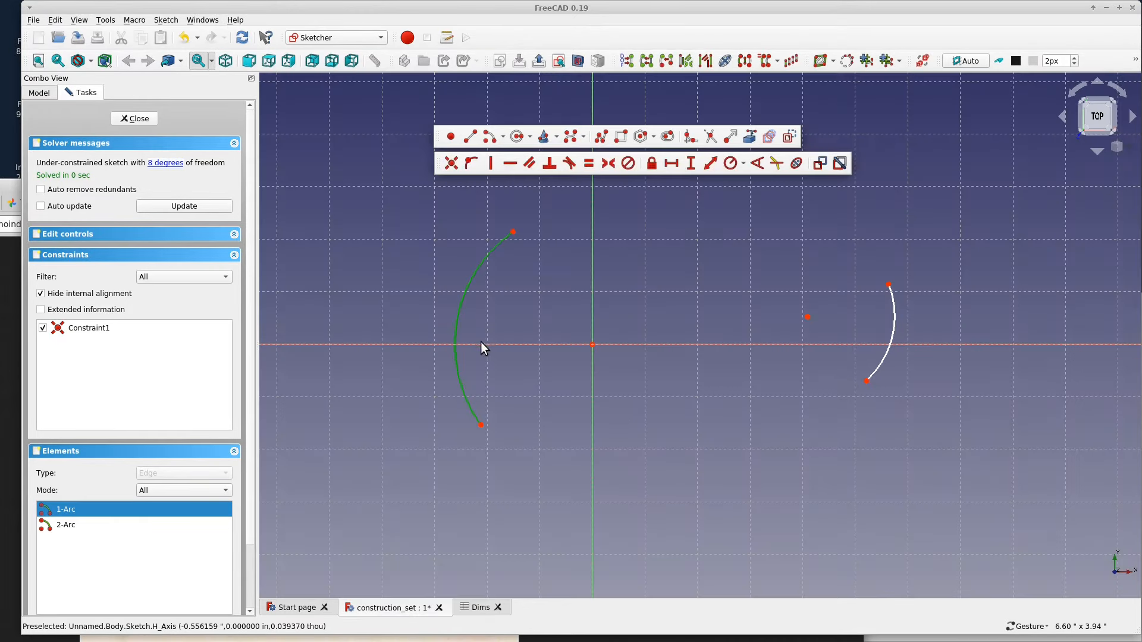
Add a radius constraint to the left arc, driven by the formula Dims.end_radius
click(743, 163)
click(773, 179)
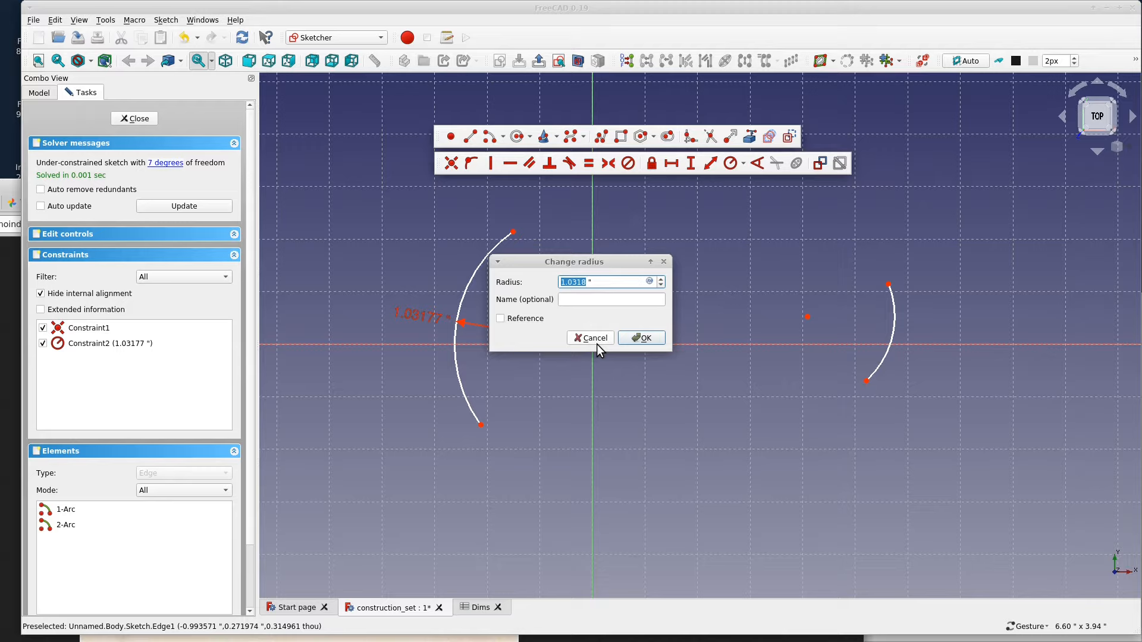
key(equal)
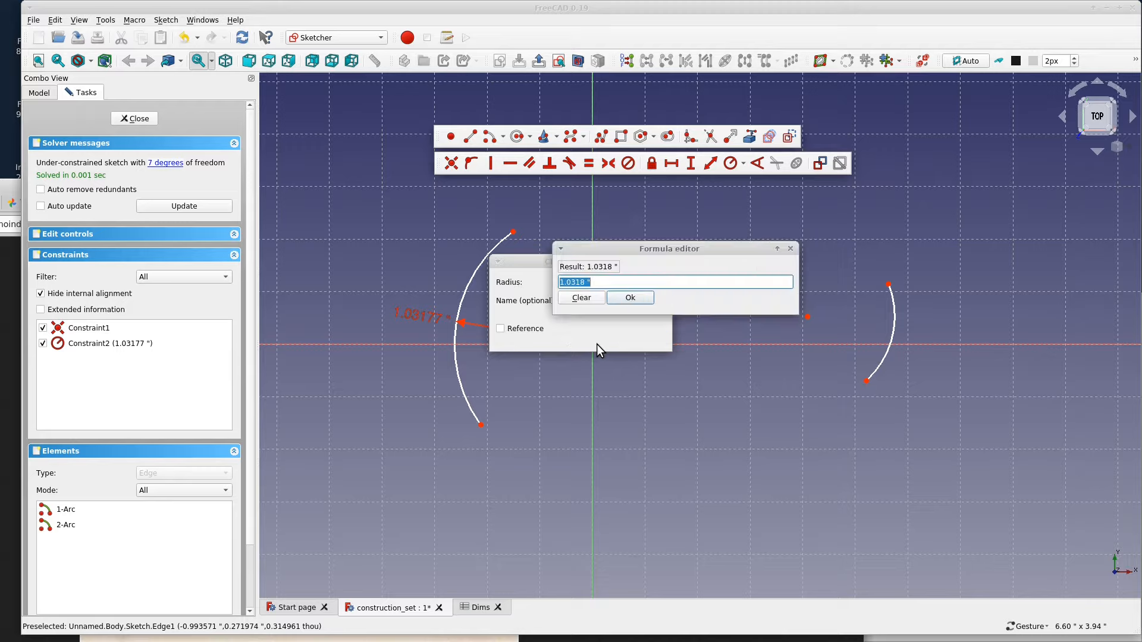
text(D)
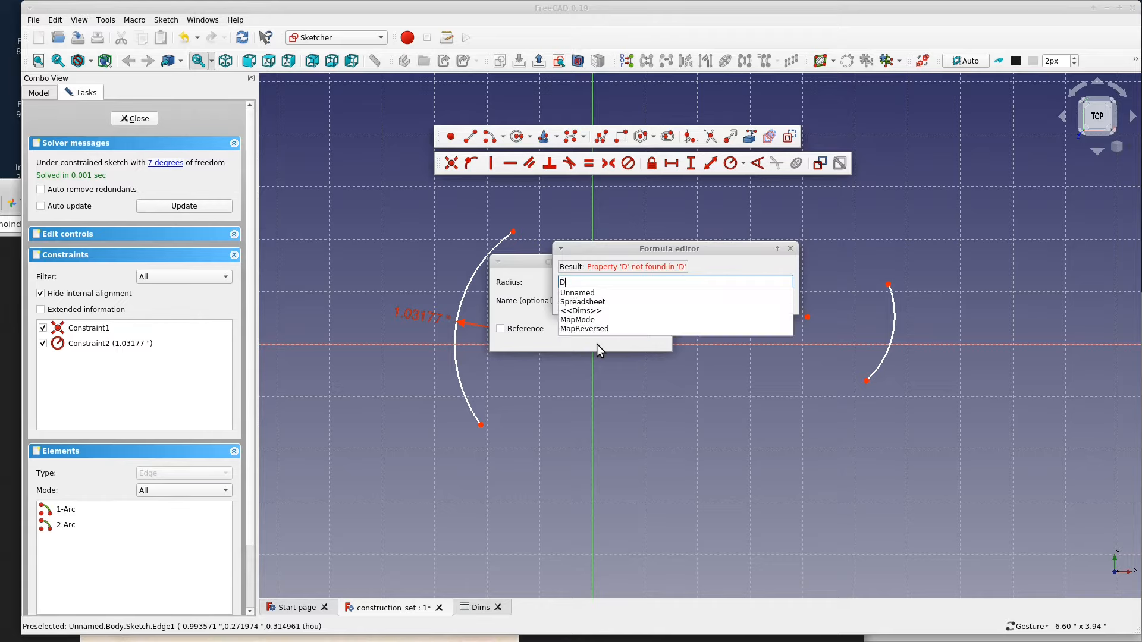
text(ims>>.end)
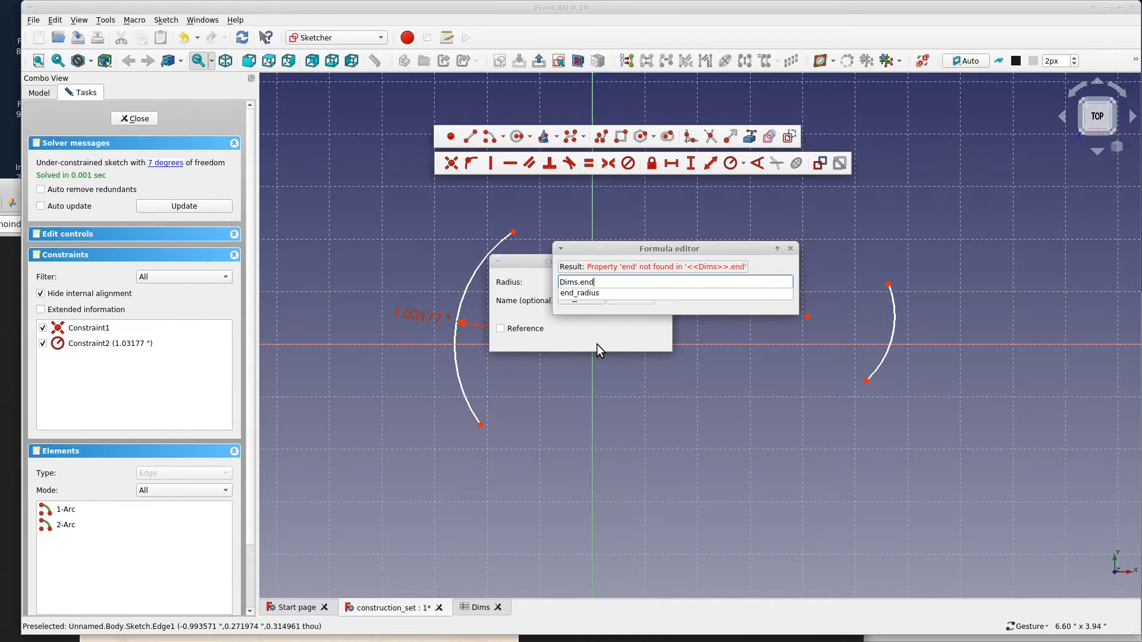
key(Down)
key(Return)
key(Return)
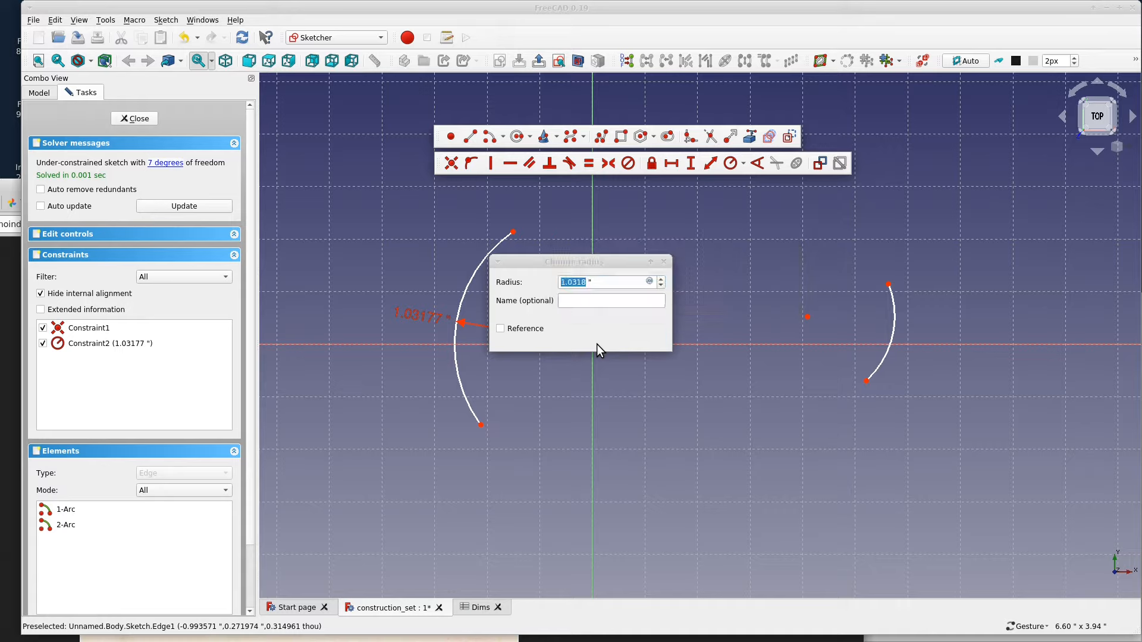
click(649, 342)
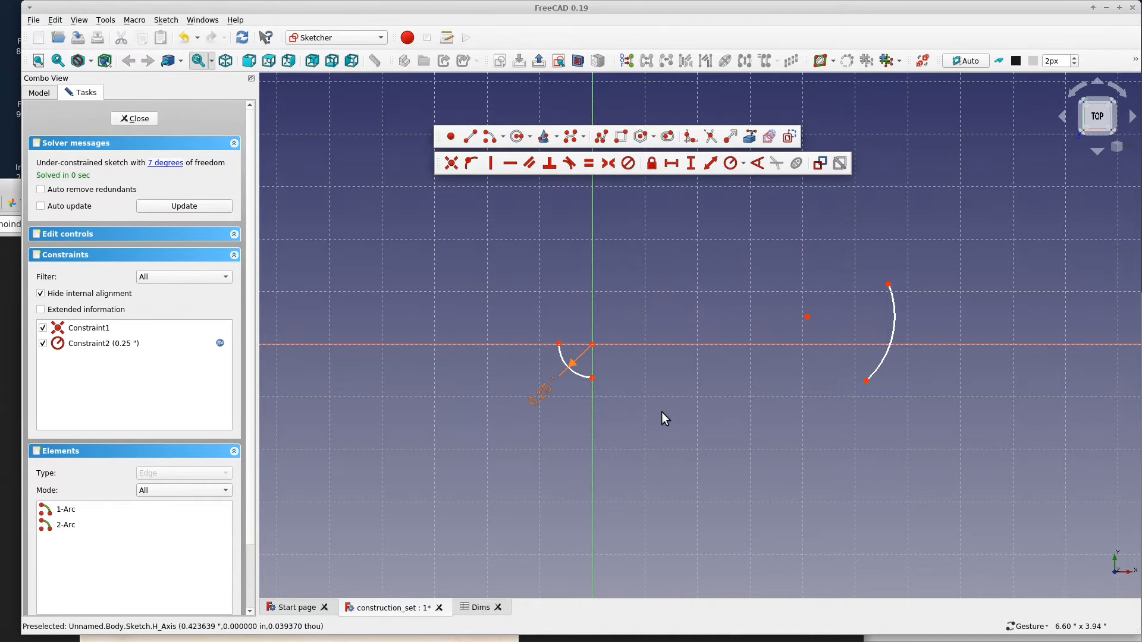
Make the two arcs equal in radius and adjust their endpoints so they face each other across the horizontal axis
drag(559, 343, 574, 310)
drag(592, 378, 577, 379)
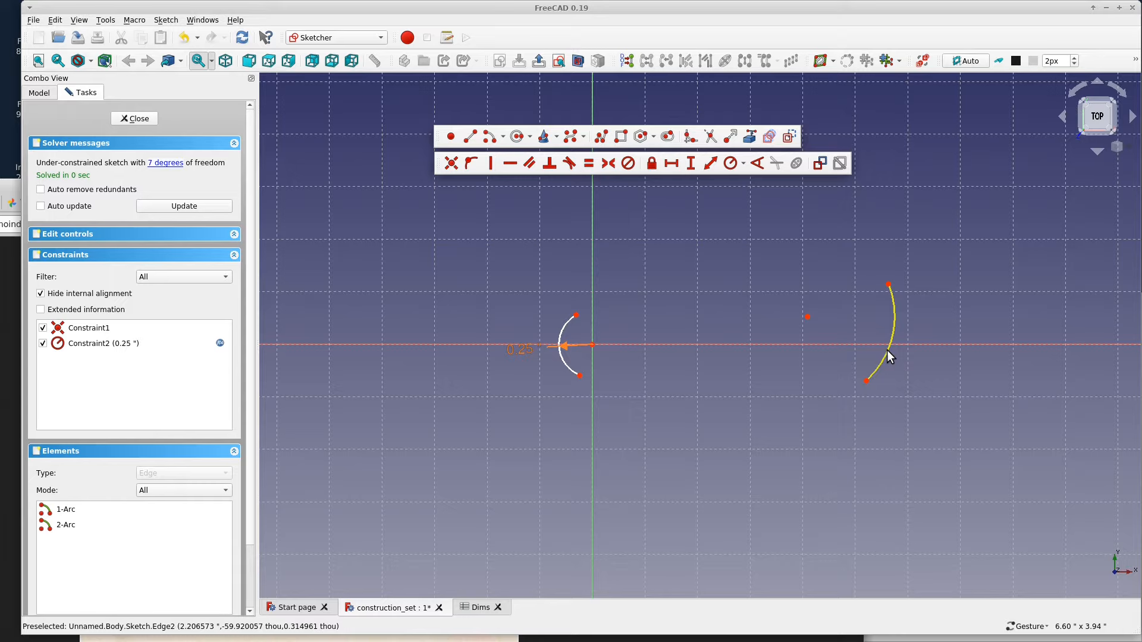
click(564, 362)
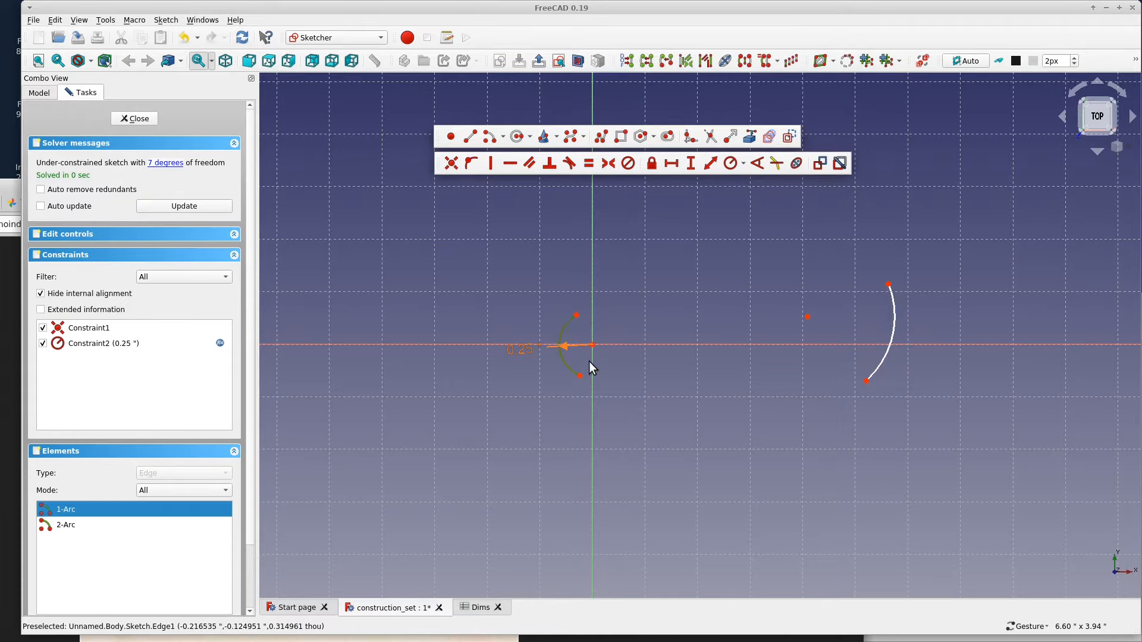
click(884, 358)
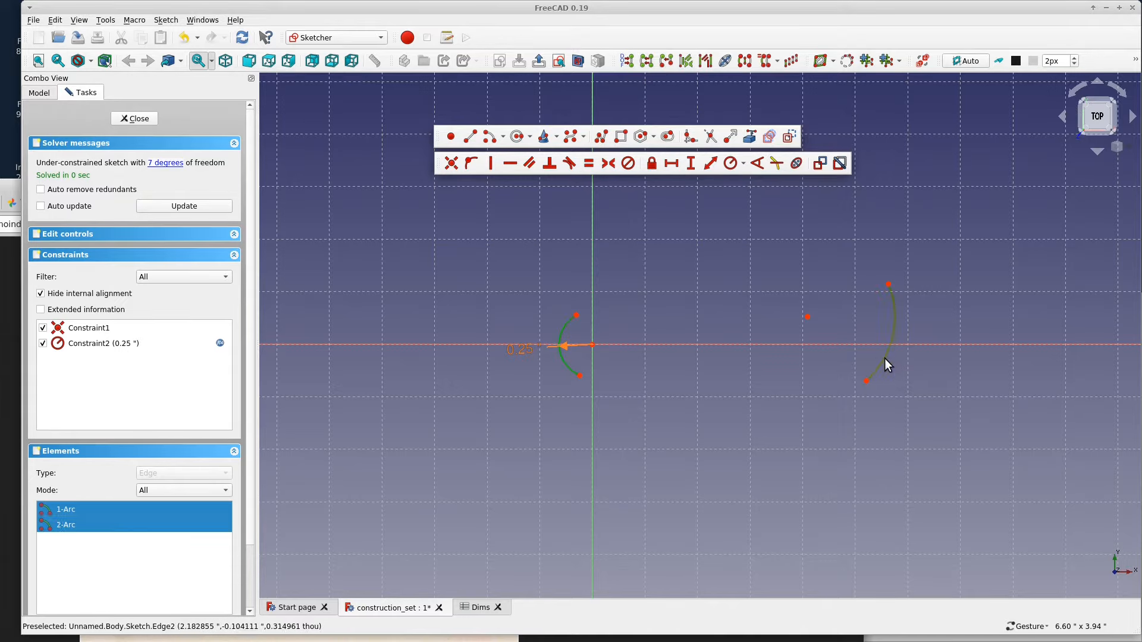
click(588, 164)
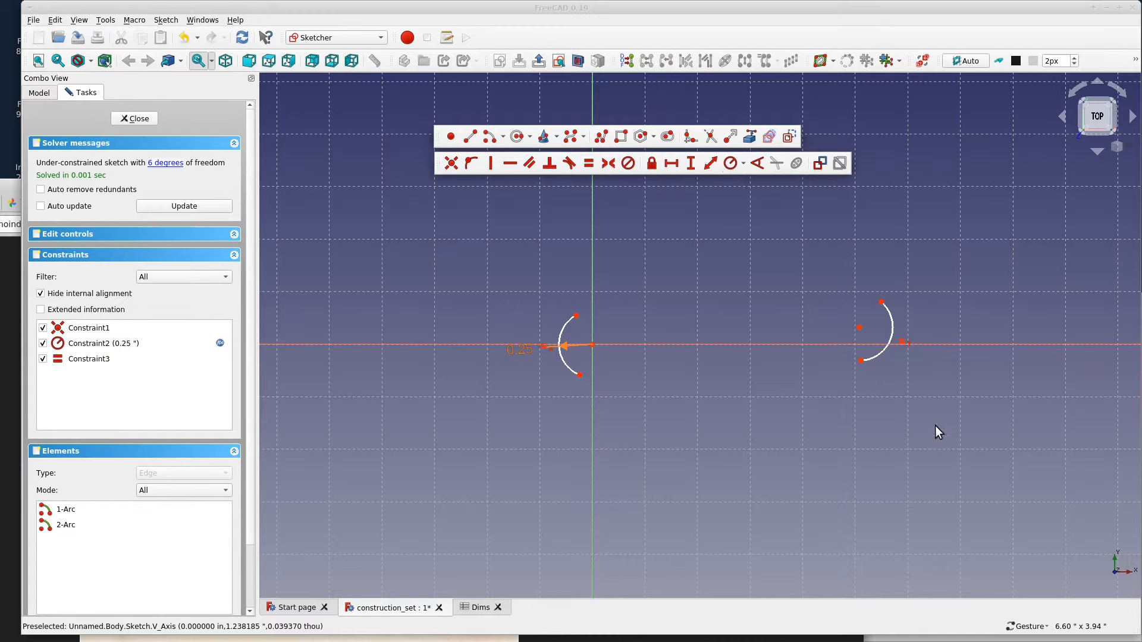
drag(861, 362, 885, 362)
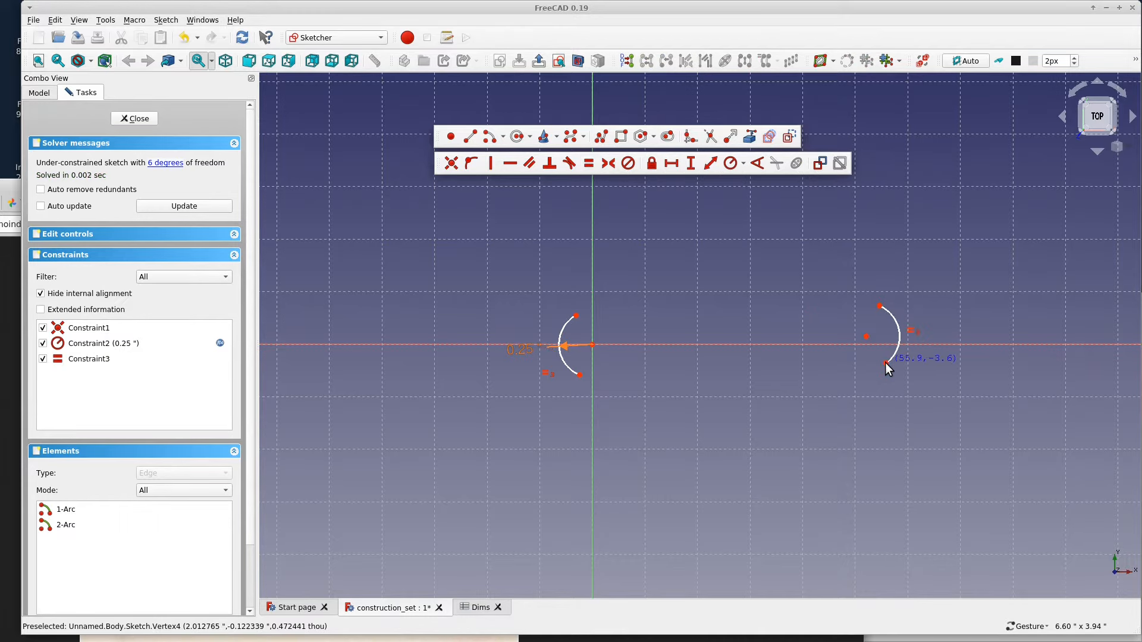
Constrain the right arc's centre point onto the horizontal axis with a point-on-object constraint
click(866, 336)
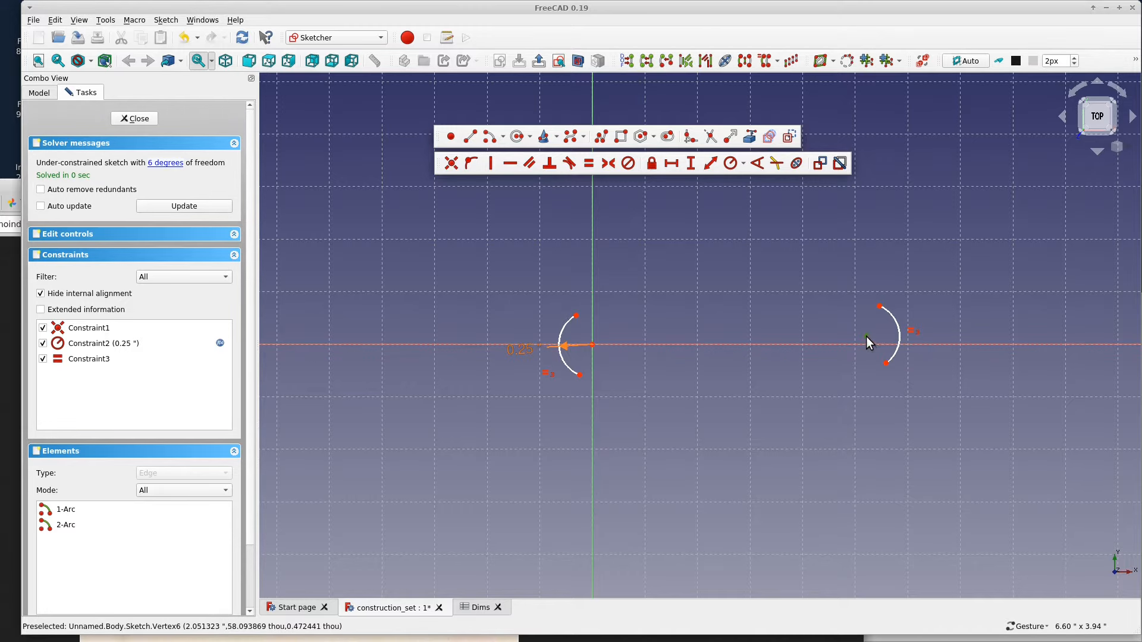
click(591, 344)
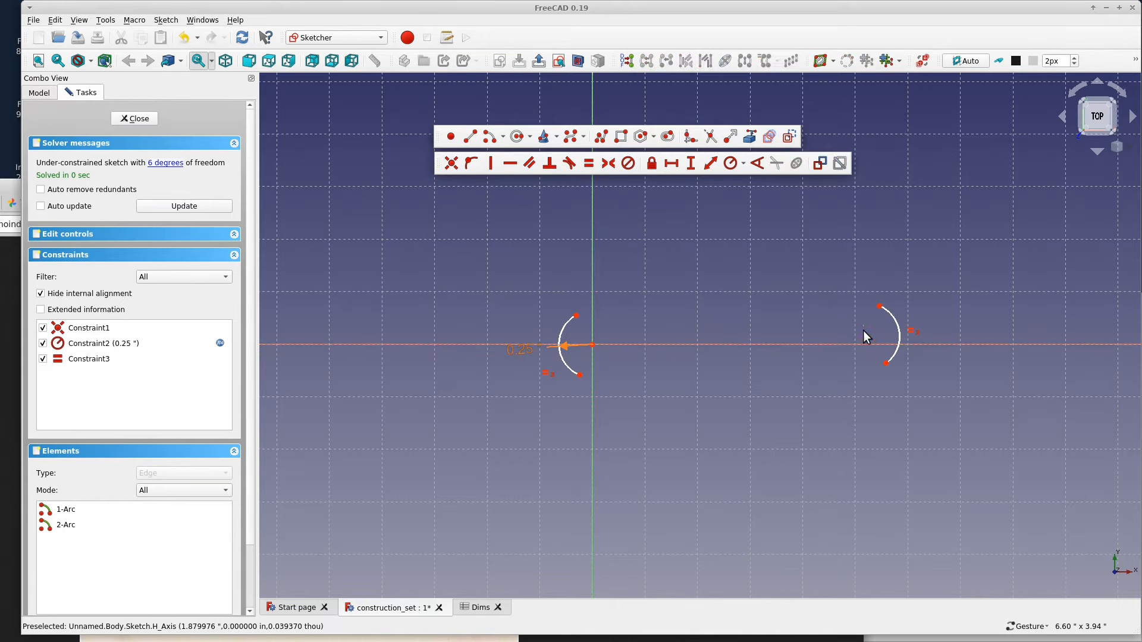
click(844, 344)
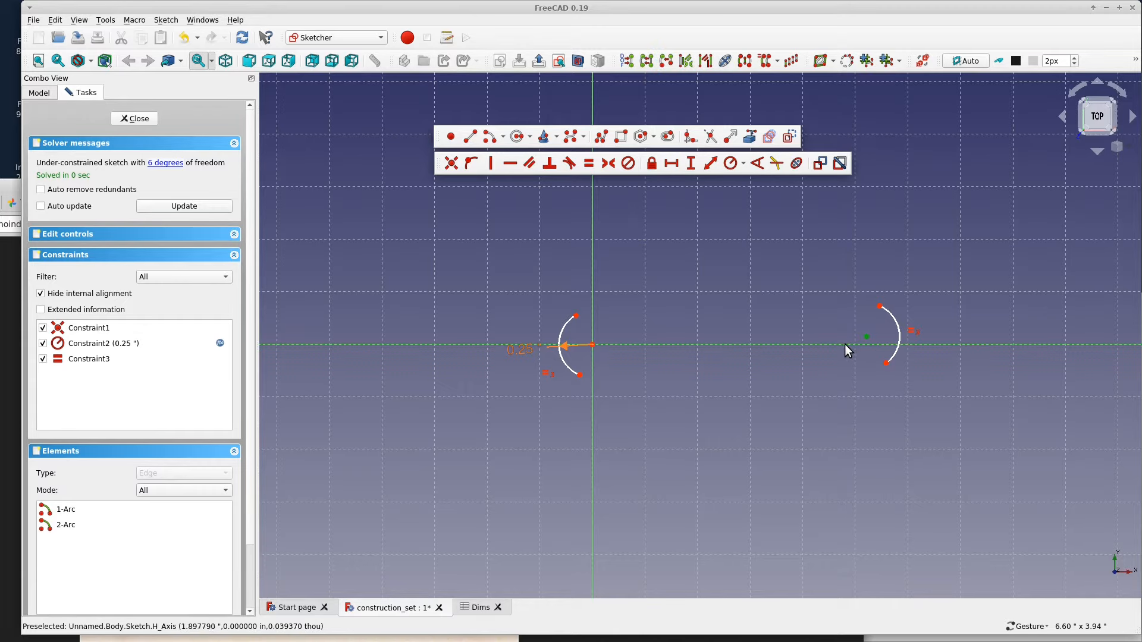
click(471, 164)
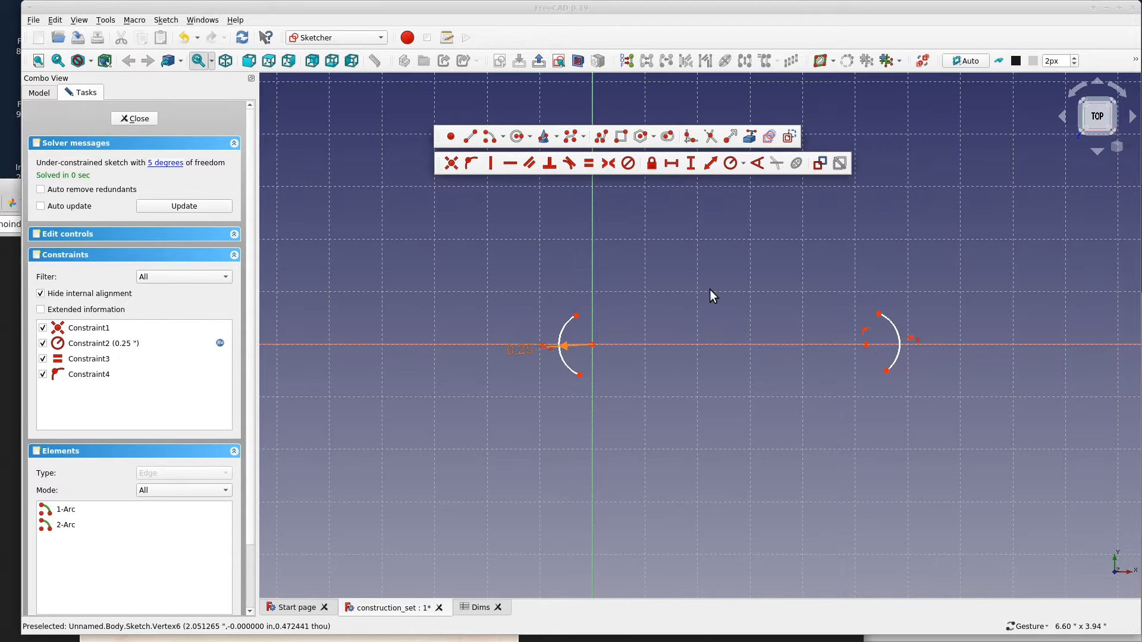
click(469, 136)
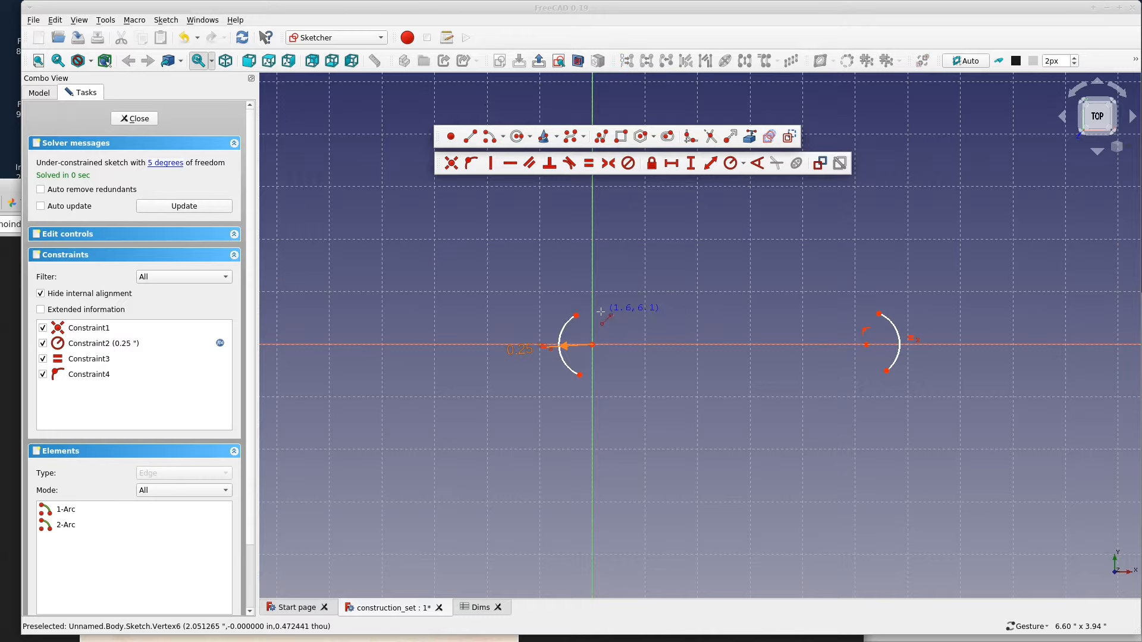
click(603, 304)
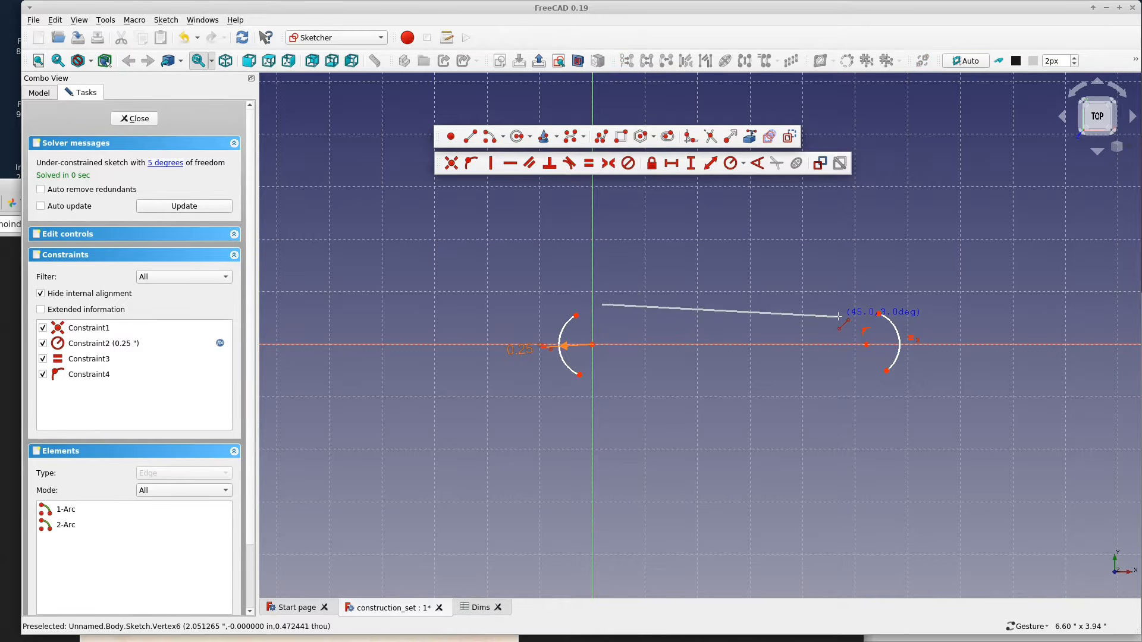
key(Escape)
Draw horizontal lines joining the two arcs' upper endpoints and their lower endpoints to close the strip outline
click(470, 136)
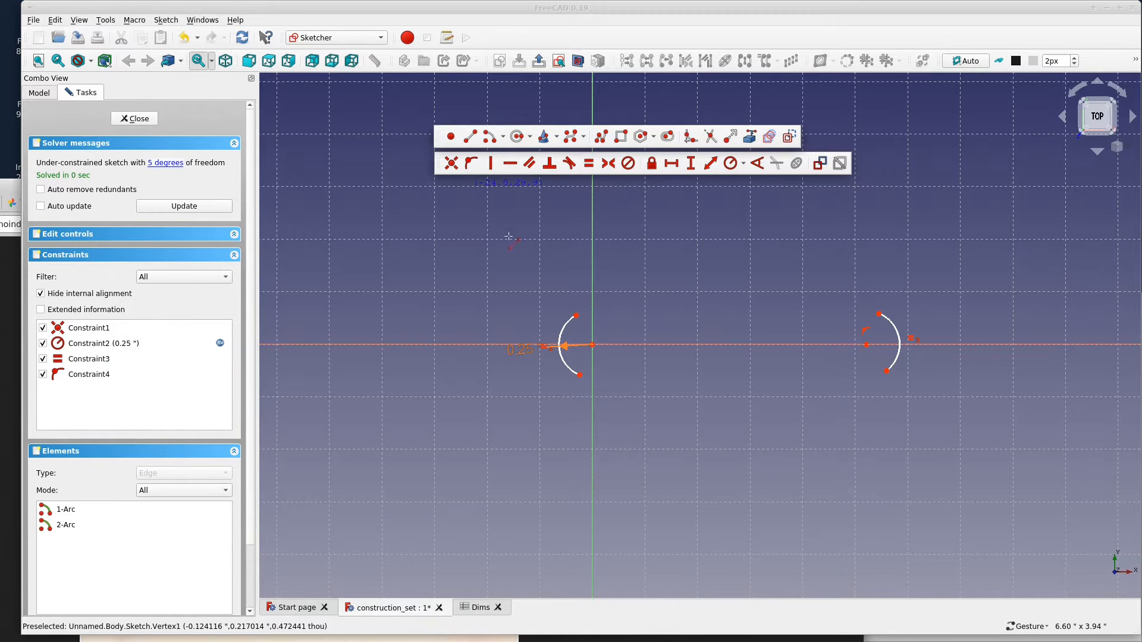
click(576, 315)
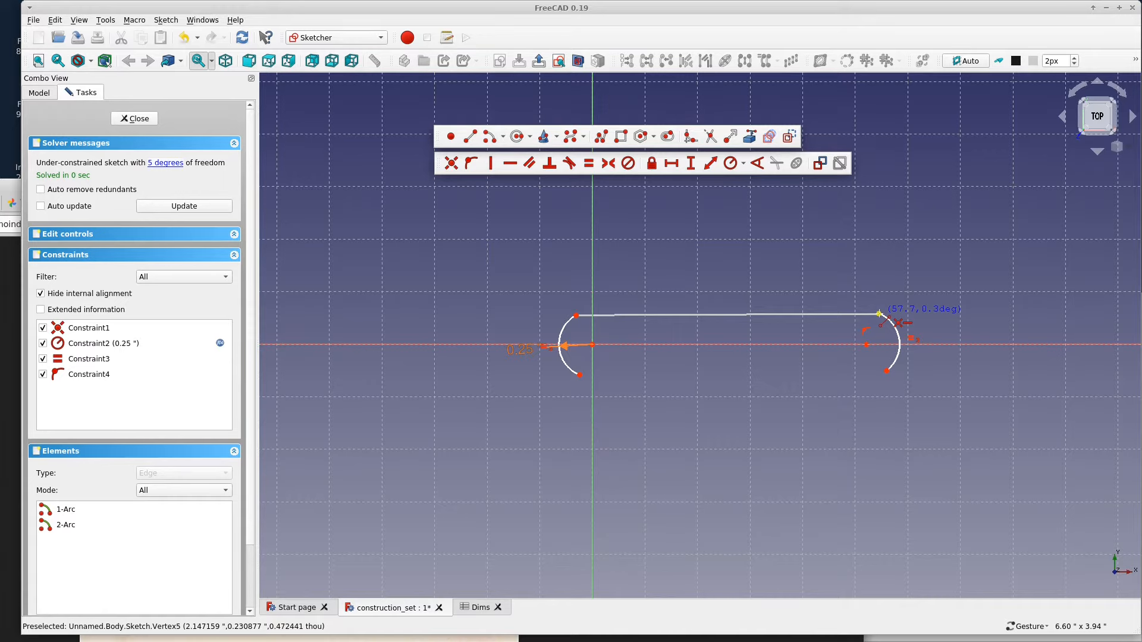
click(879, 313)
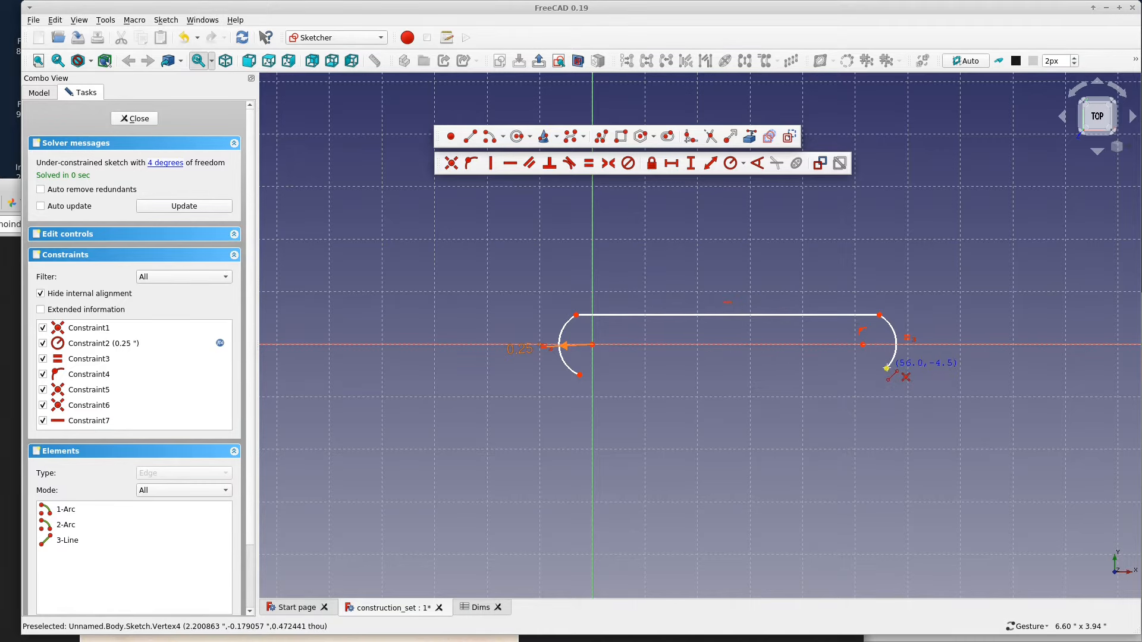
click(887, 369)
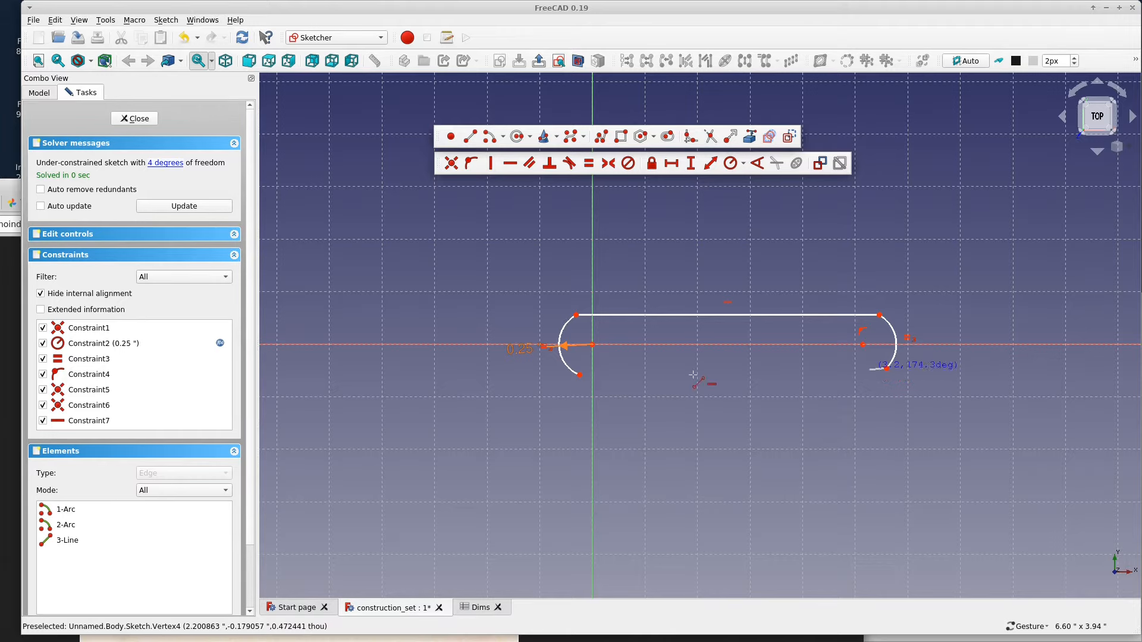
click(579, 375)
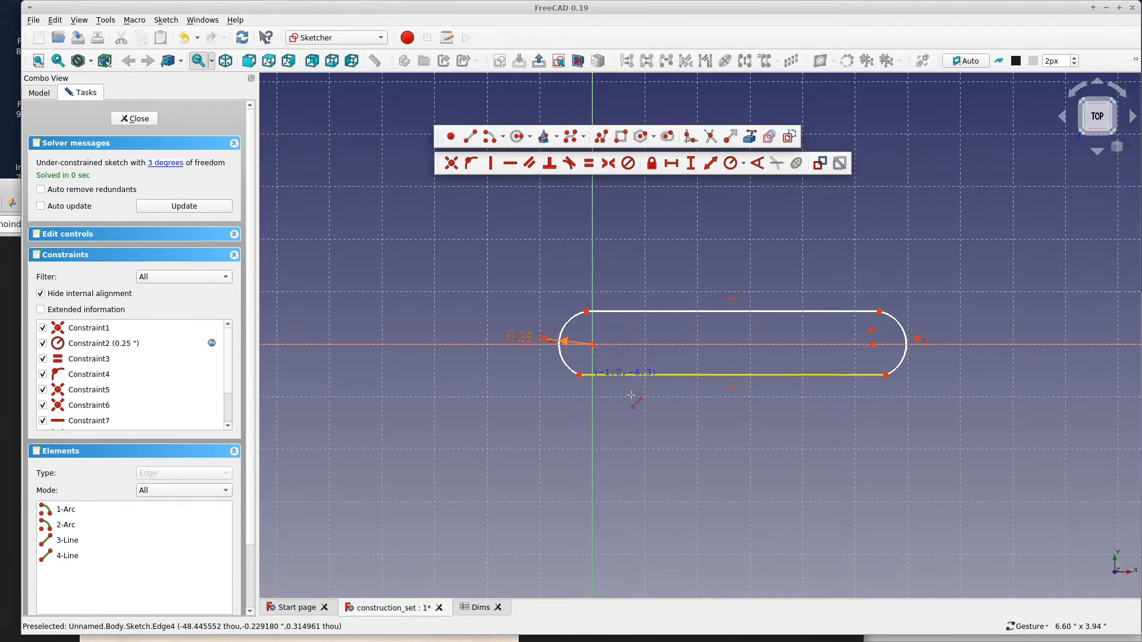
right_click(713, 391)
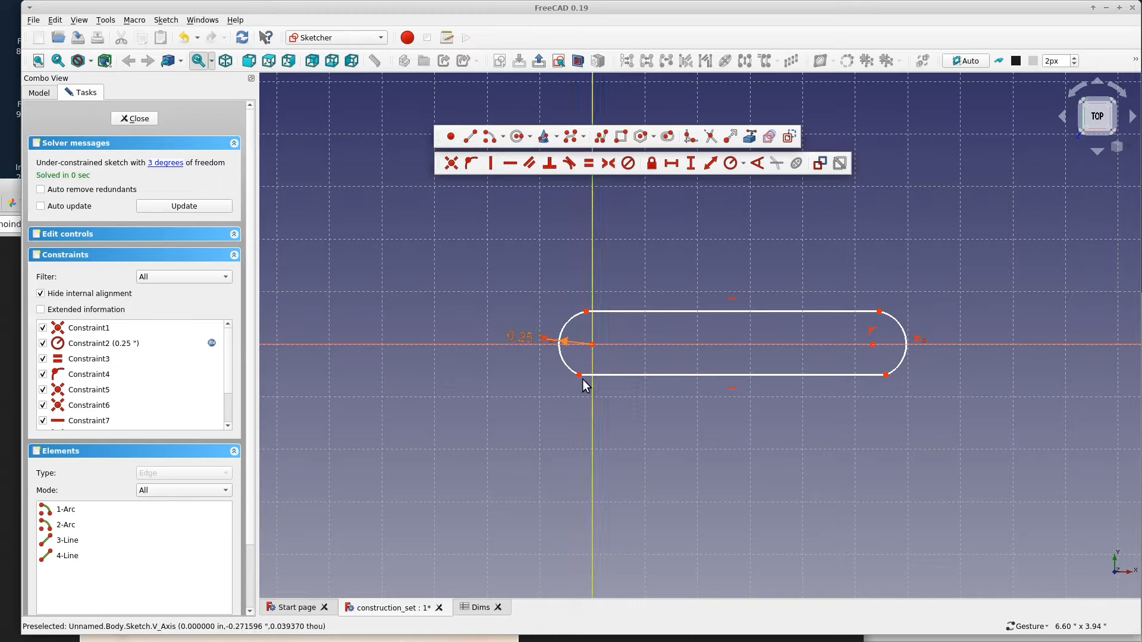
Constrain the vertical distance between the left arc's endpoints with the formula Dims.strip_width and move the dimension labels clear of the outline
mouse_move(580, 374)
mouse_down()
mouse_move(608, 372)
mouse_move(587, 376)
mouse_up()
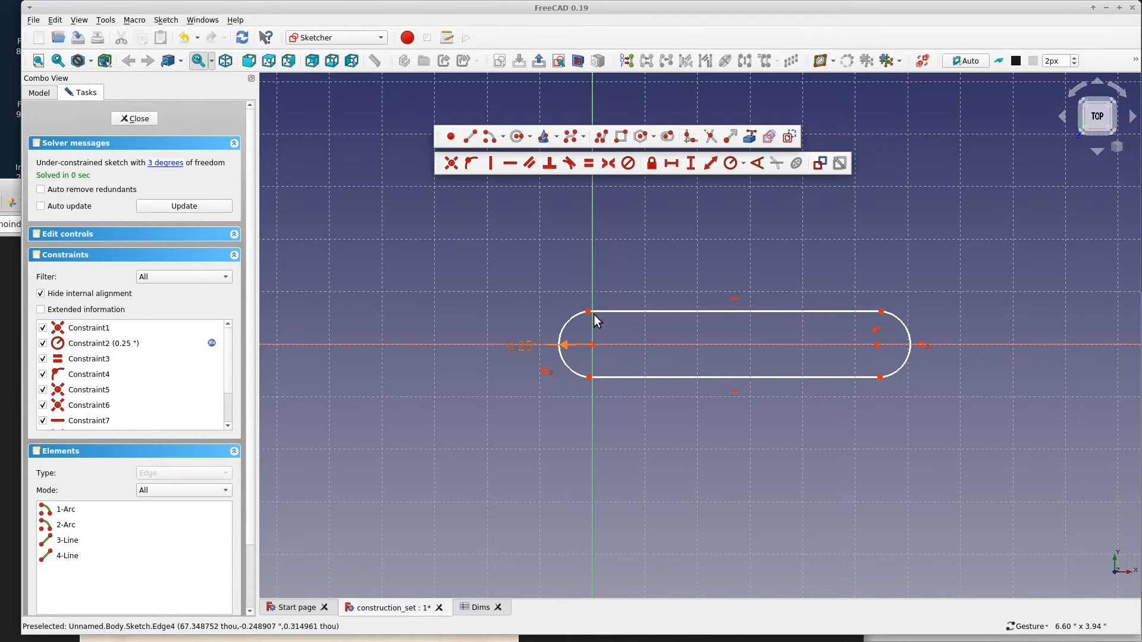
click(587, 312)
click(588, 377)
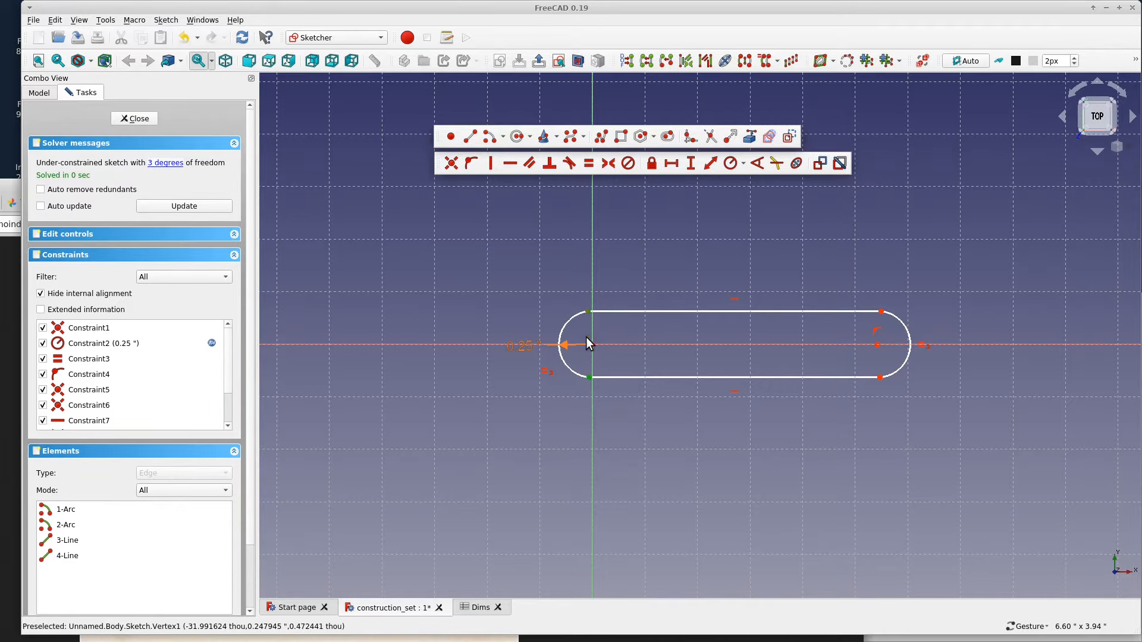
click(691, 164)
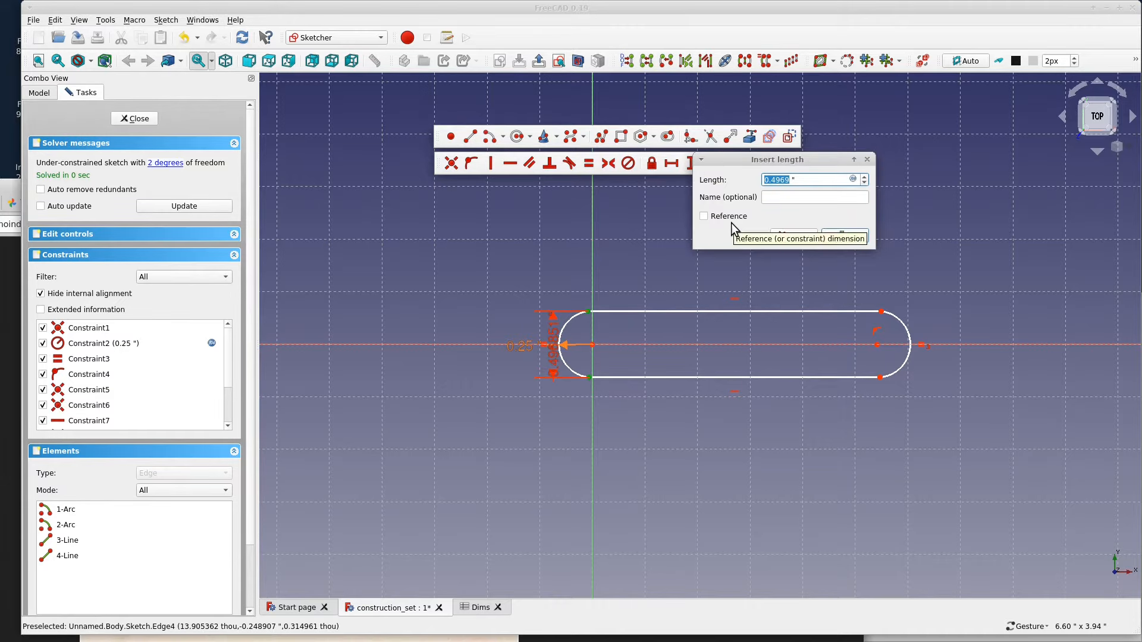
key(equal)
text(<<Dims>>.strip_width)
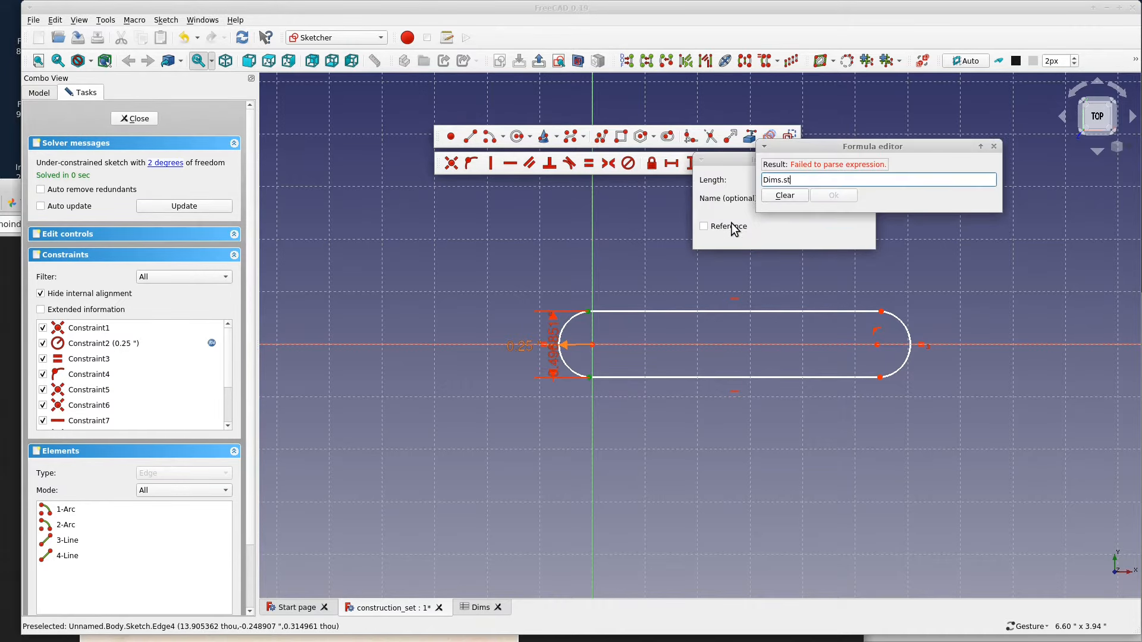
key(Return)
key(Return)
key(Return)
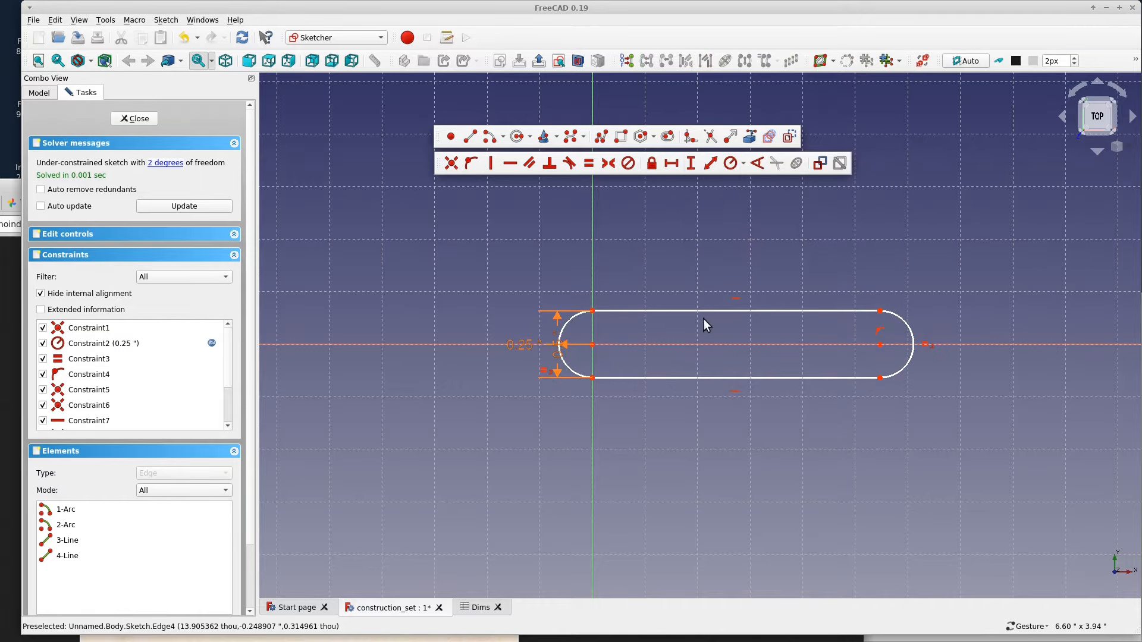
drag(559, 355, 509, 293)
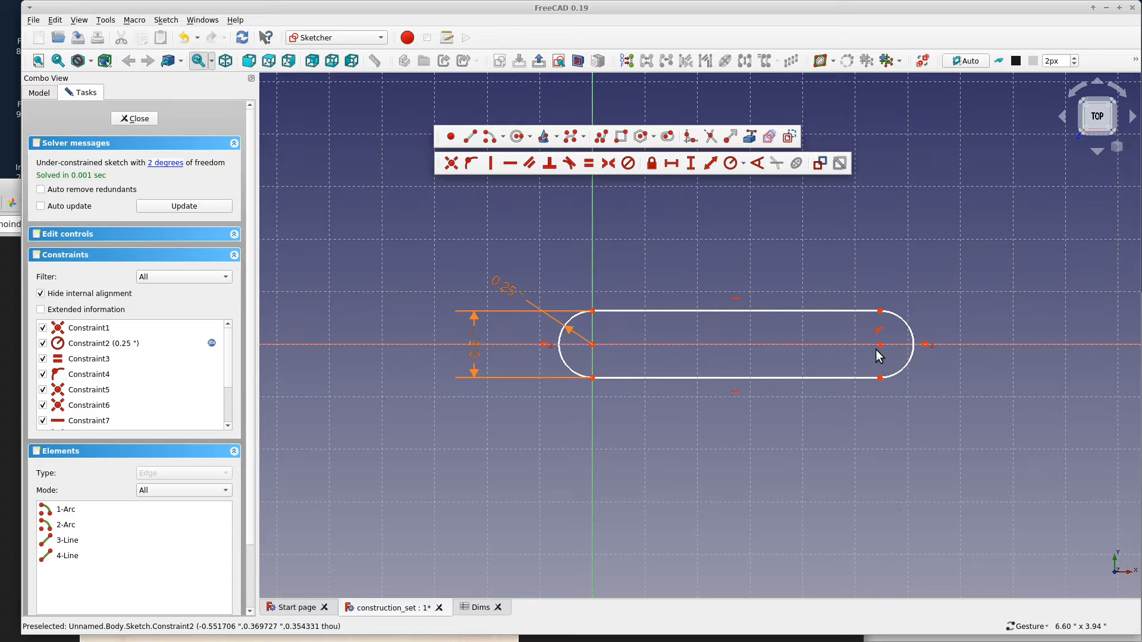
Check the sketch's remaining freedom by highlighting the under-constrained elements and moving the right arc's centre and endpoints
mouse_move(879, 344)
mouse_down()
mouse_move(807, 347)
mouse_move(862, 345)
mouse_up()
click(561, 360)
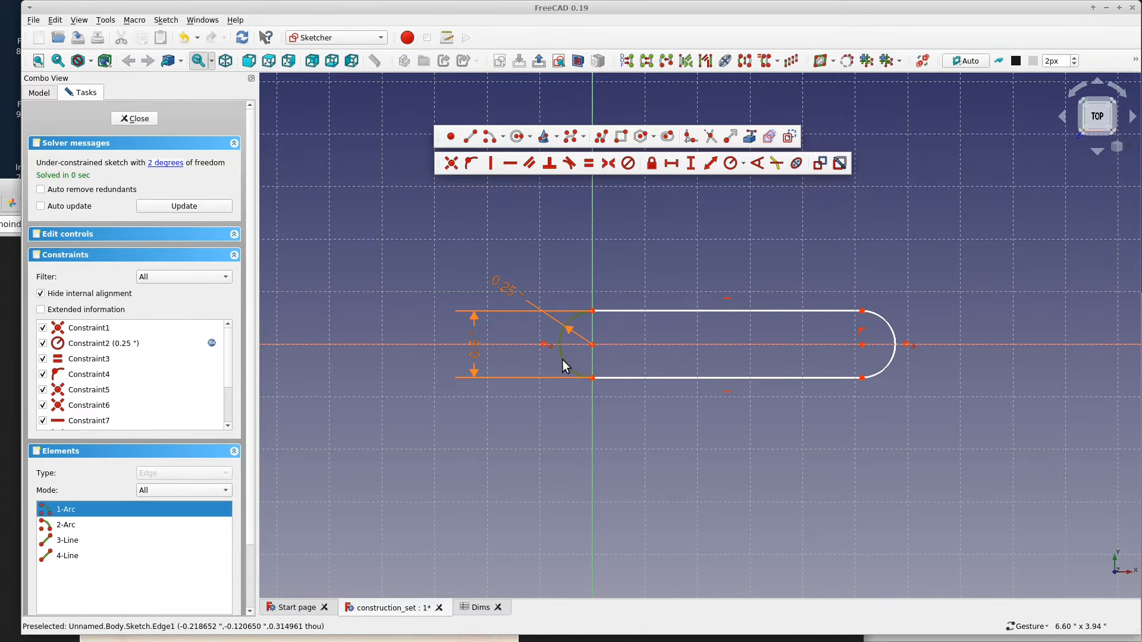
click(684, 448)
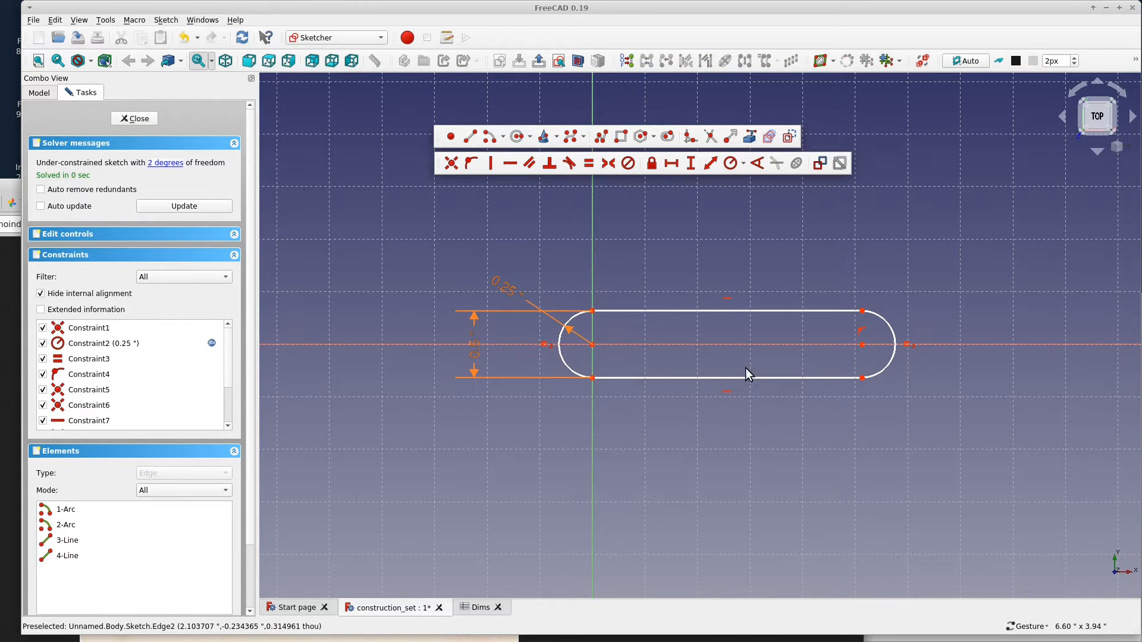
drag(610, 322, 601, 320)
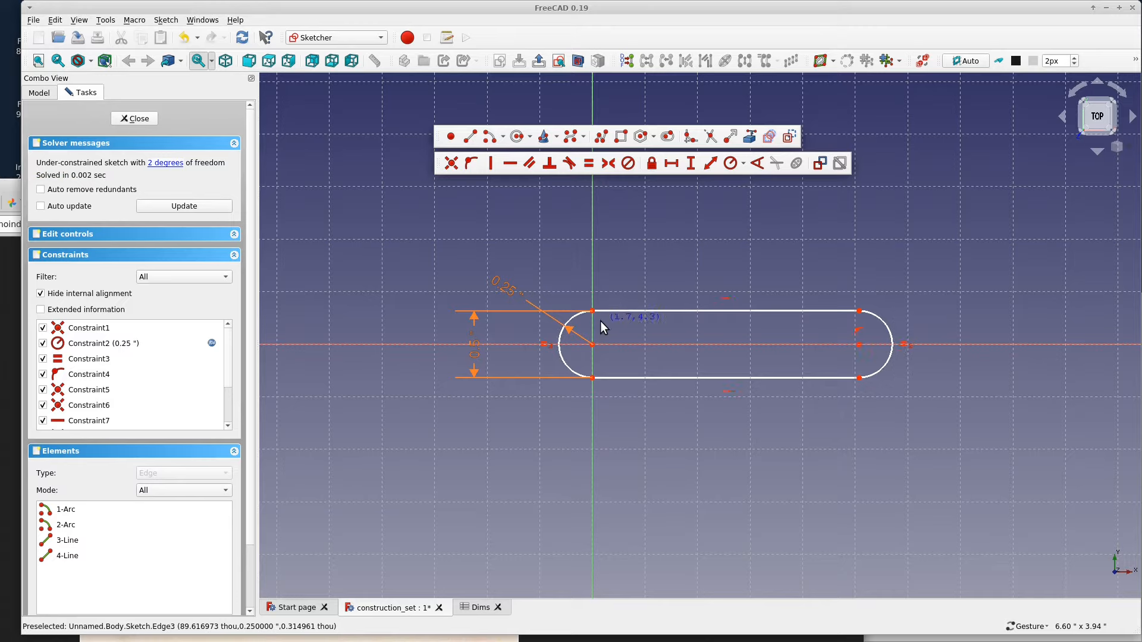
click(167, 163)
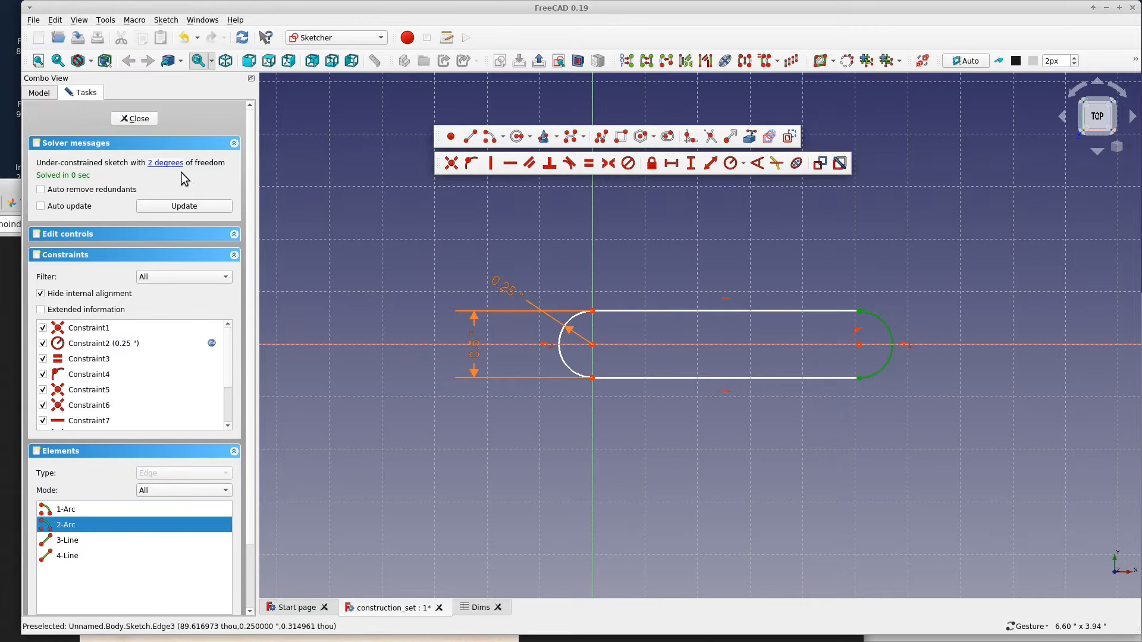
click(945, 415)
drag(860, 377, 858, 417)
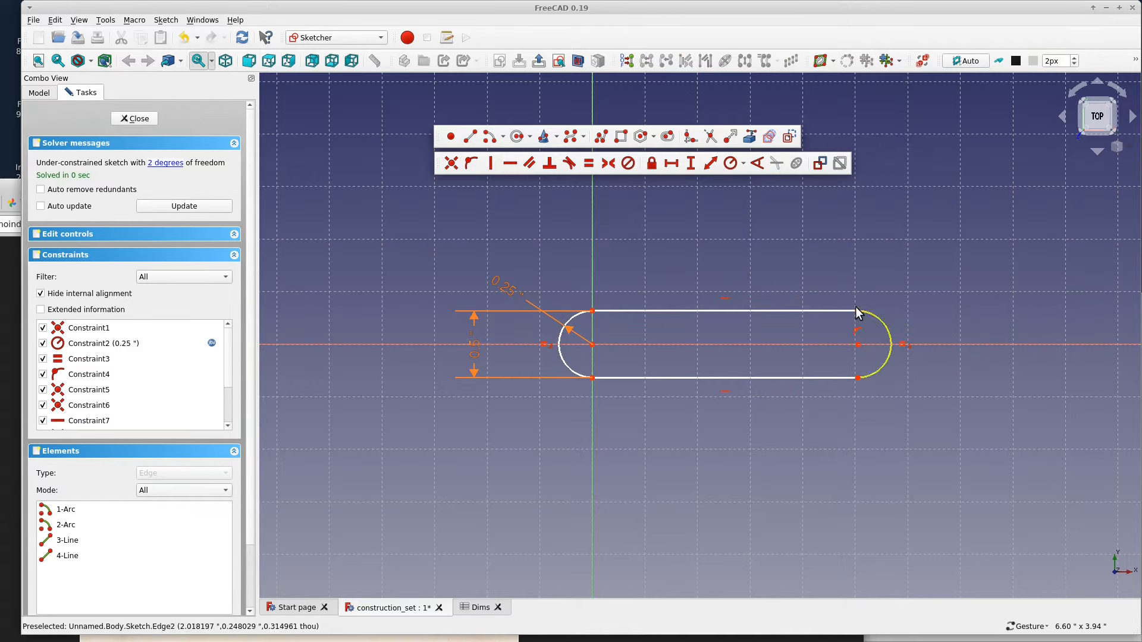
drag(858, 312, 813, 336)
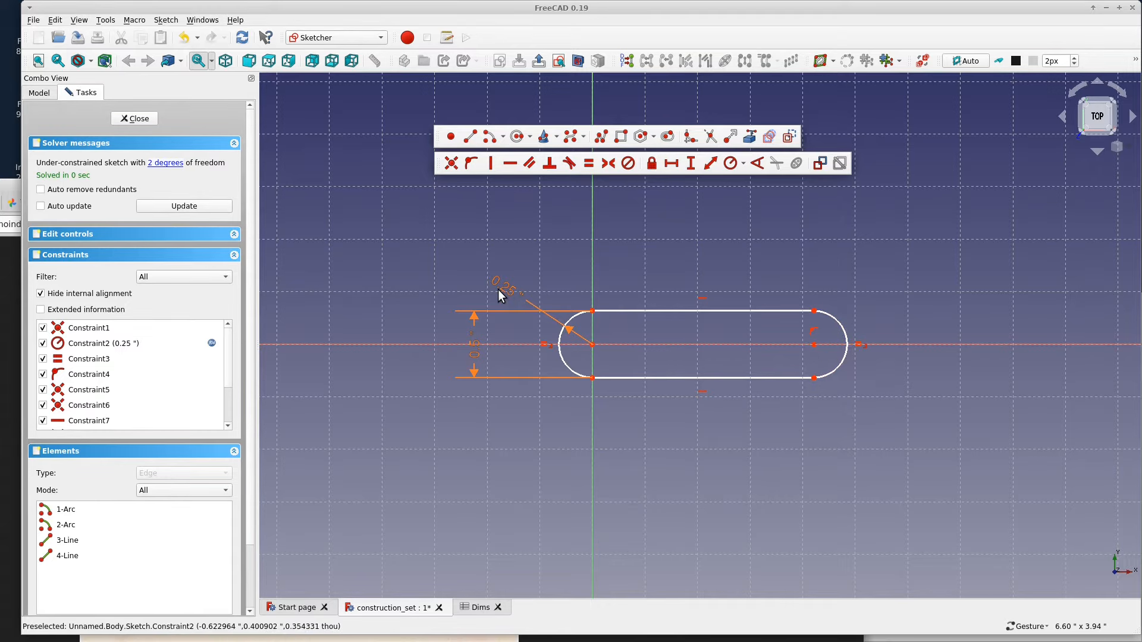
Constrain the horizontal distance between the two arc centres with the formula (Dims.num_holes - 1) * Dims.hole_pitch
click(815, 344)
click(592, 345)
click(670, 163)
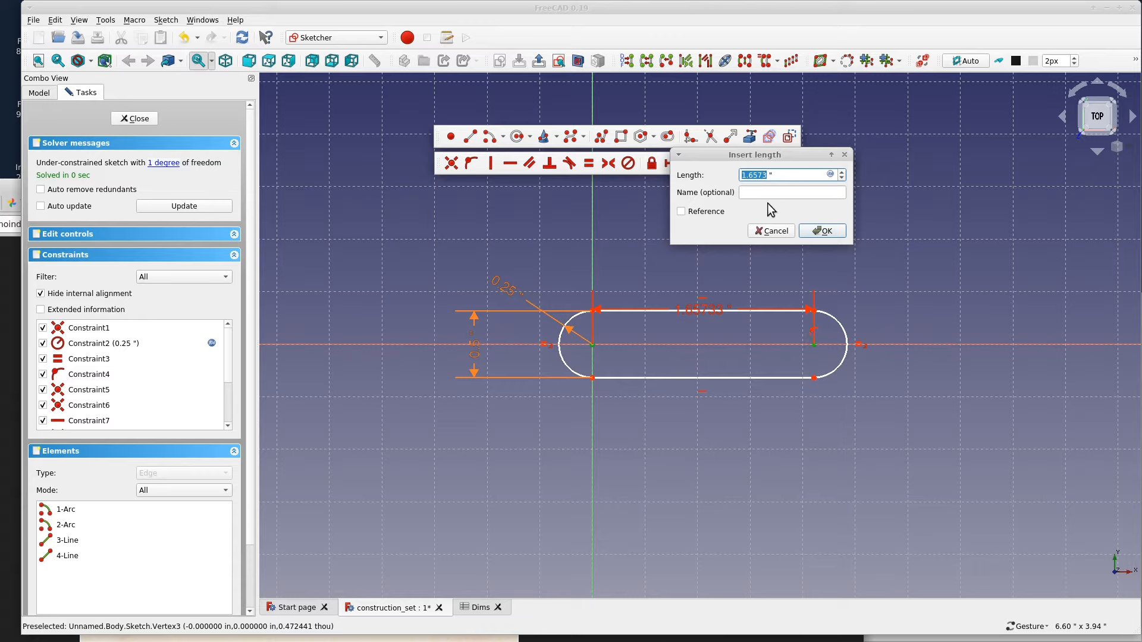
key(equal)
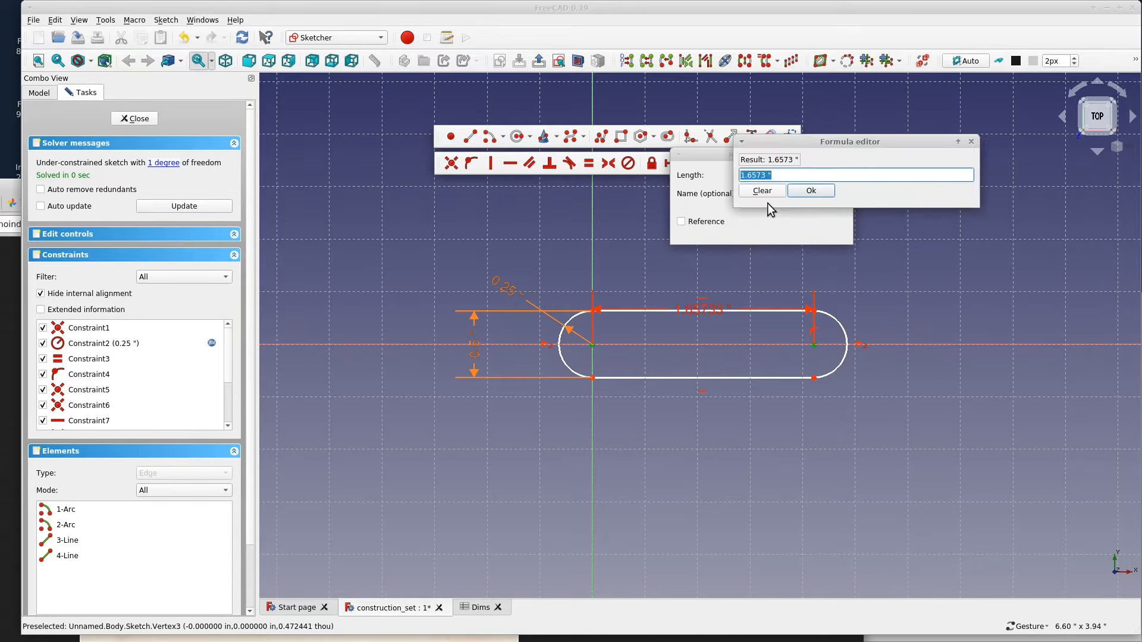
key(BackSpace)
text((Dims.num)
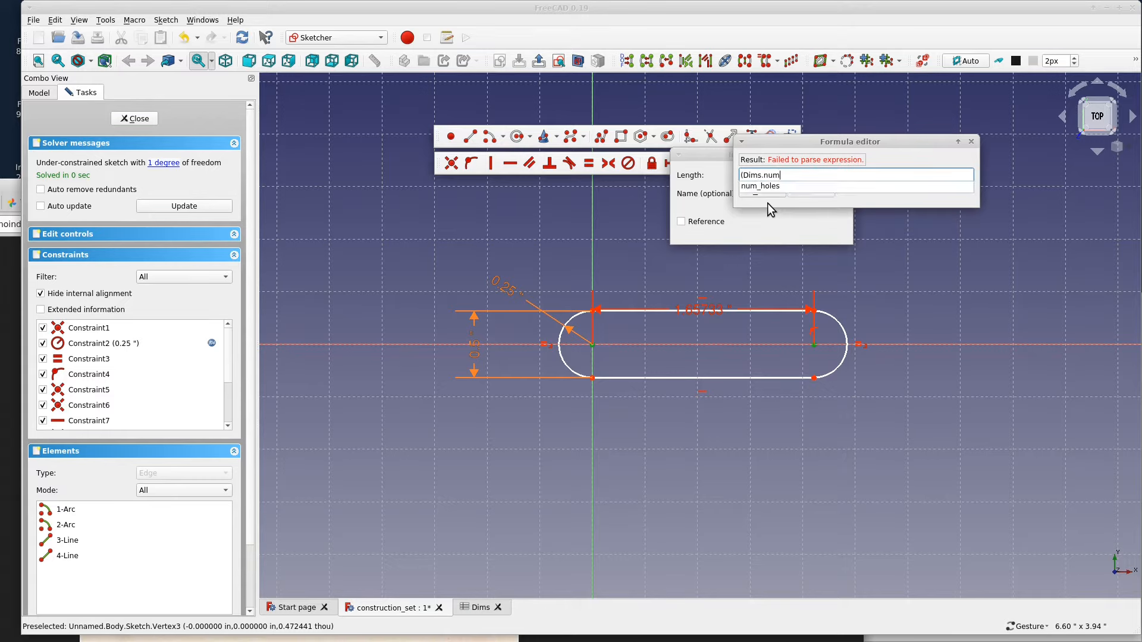
key(Down)
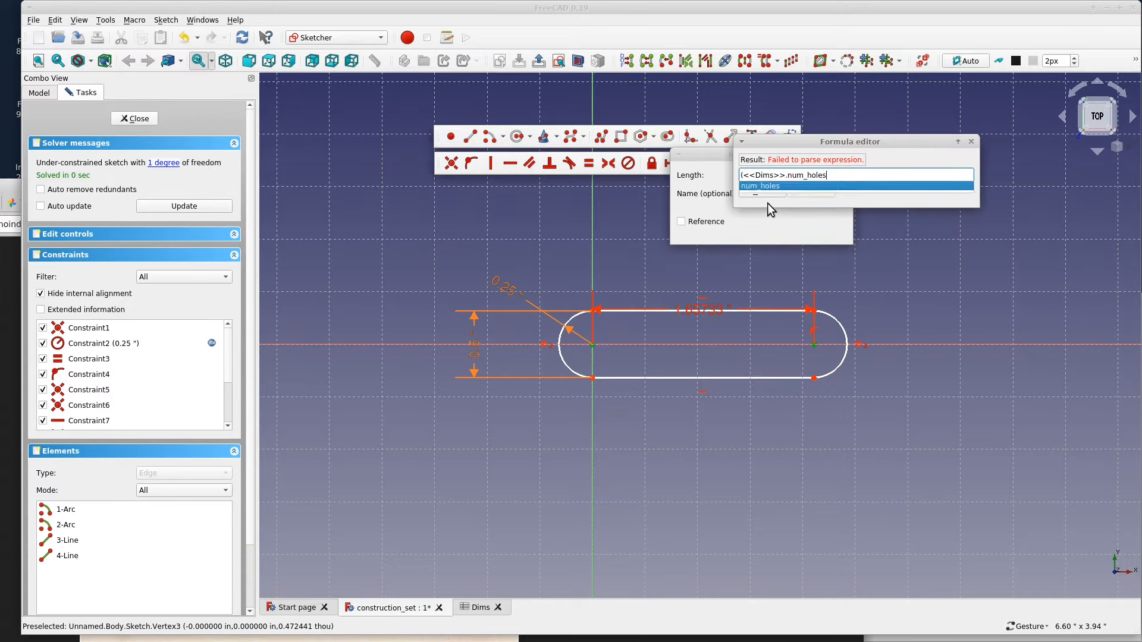
key(Return)
text(- 1) * Dims.)
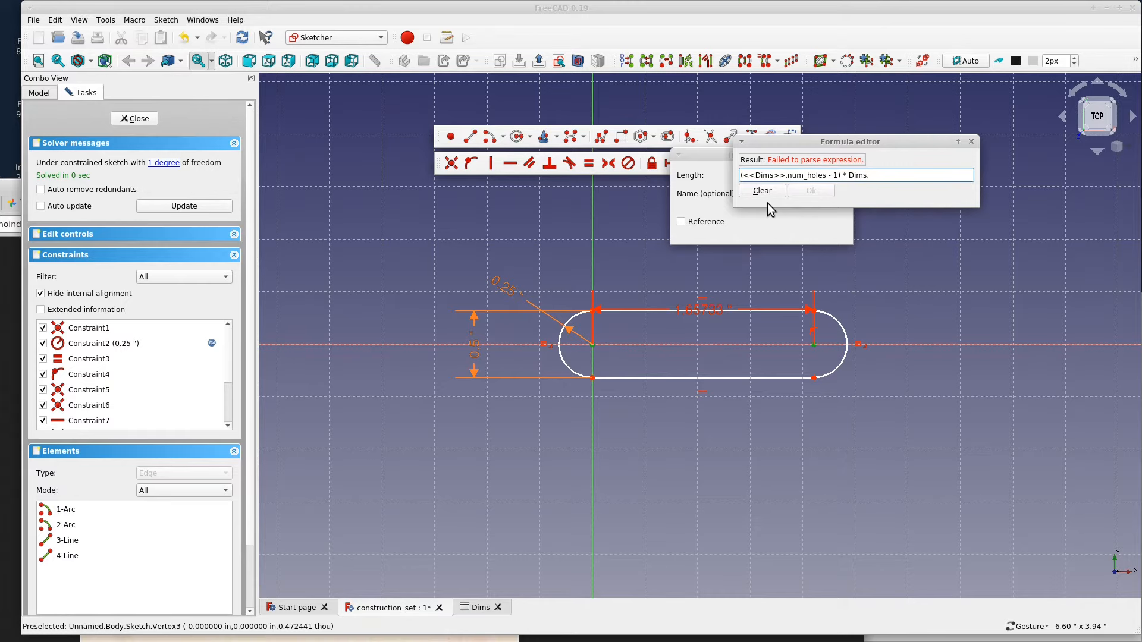
text(hole_pitch)
key(Return)
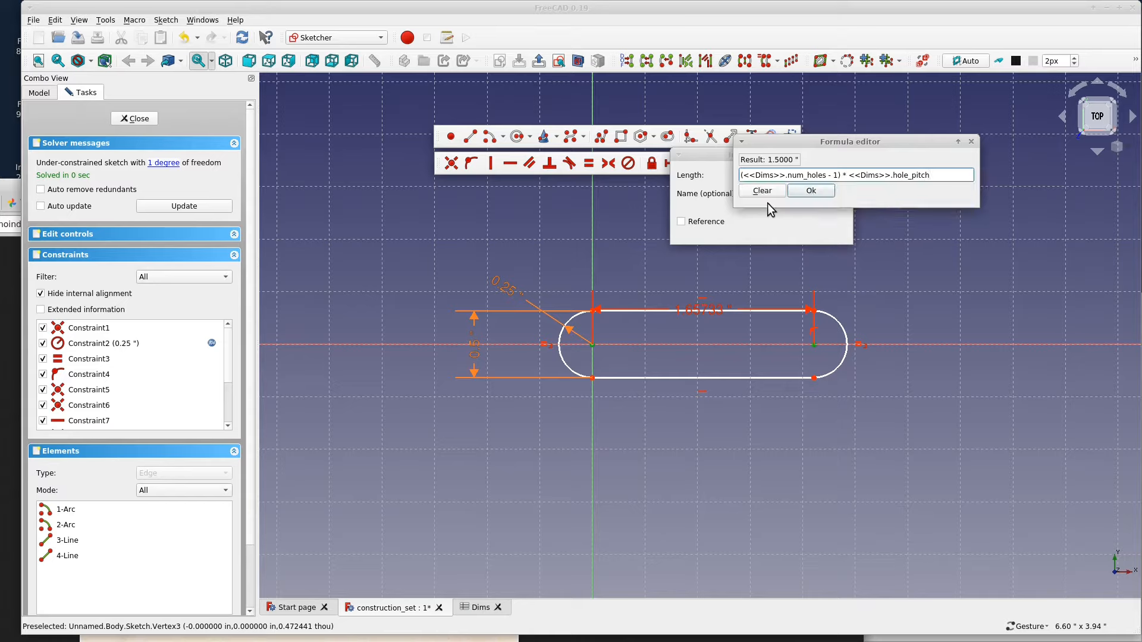
key(BackSpace)
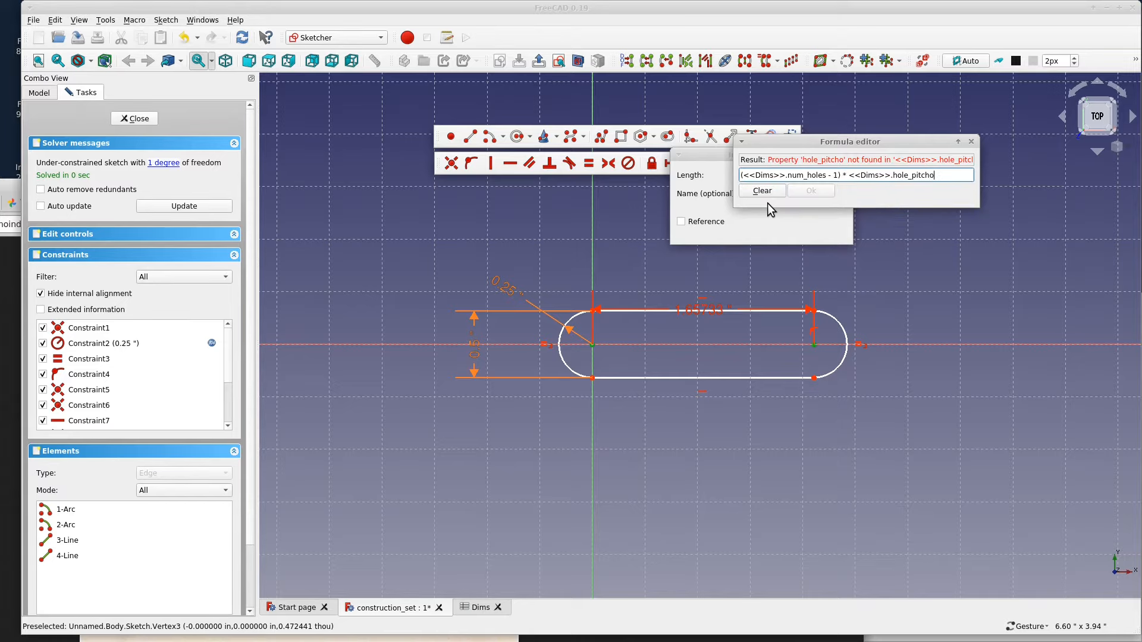
text(h)
key(Return)
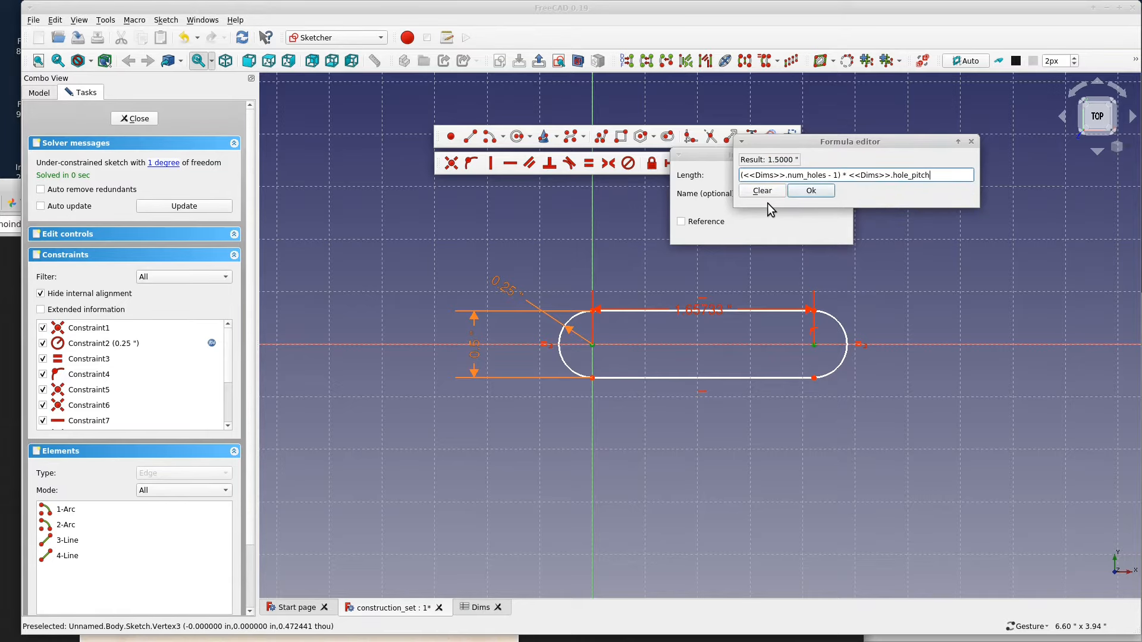
key(Return)
key(Return)
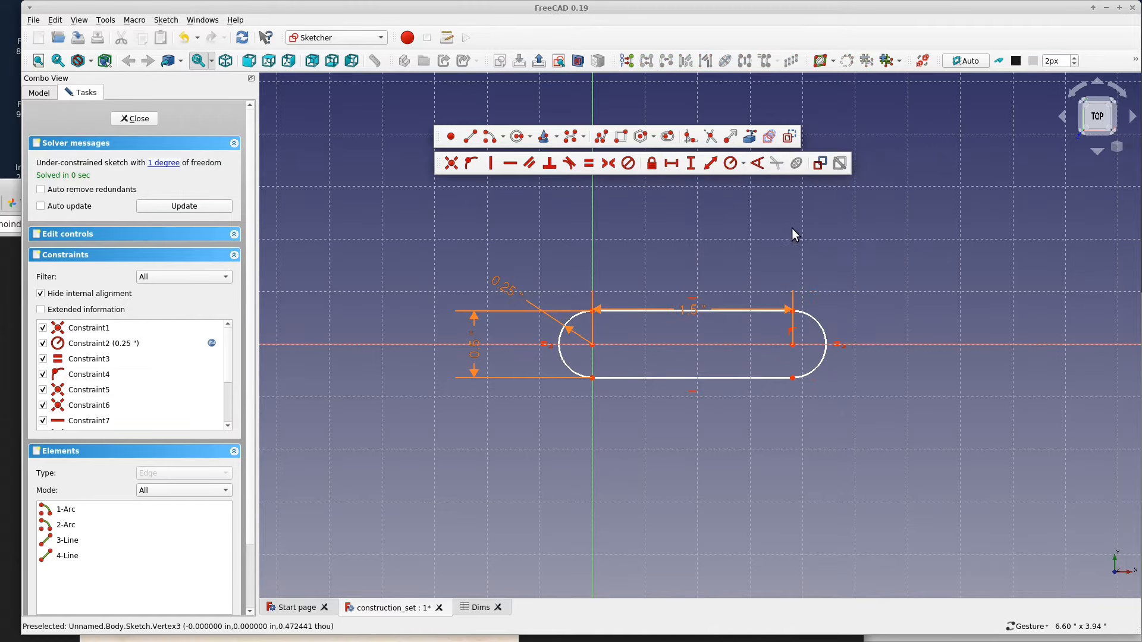
Check the centre spacing against the scanned Meccano drawing in Firefox and place the length dimension above the strip outline in FreeCAD
key(alt+Tab)
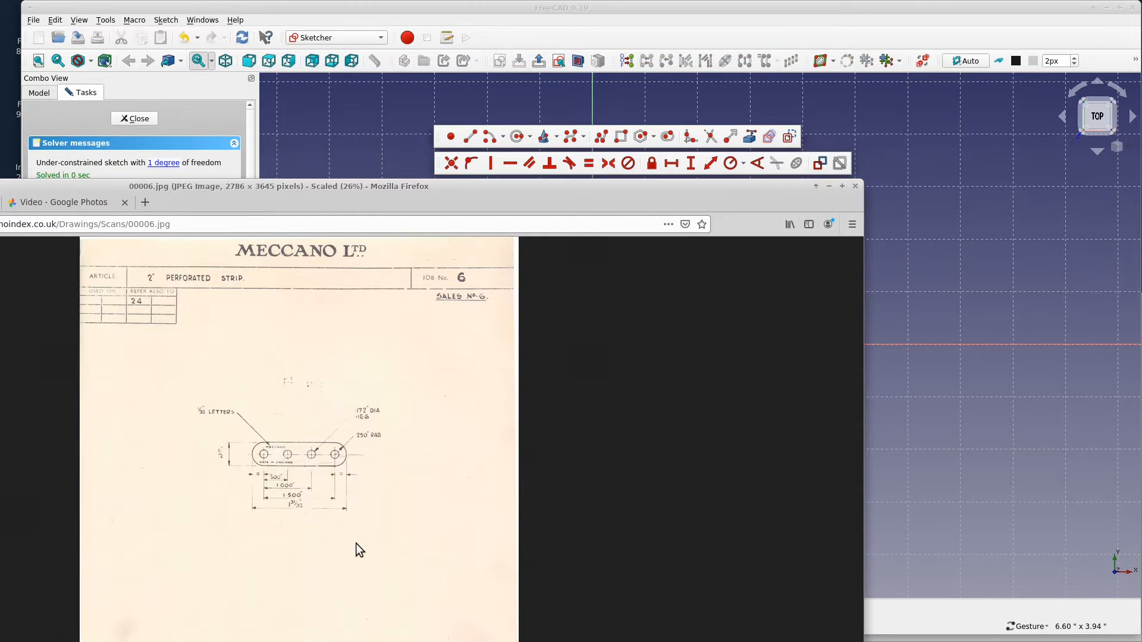
key(alt+Tab)
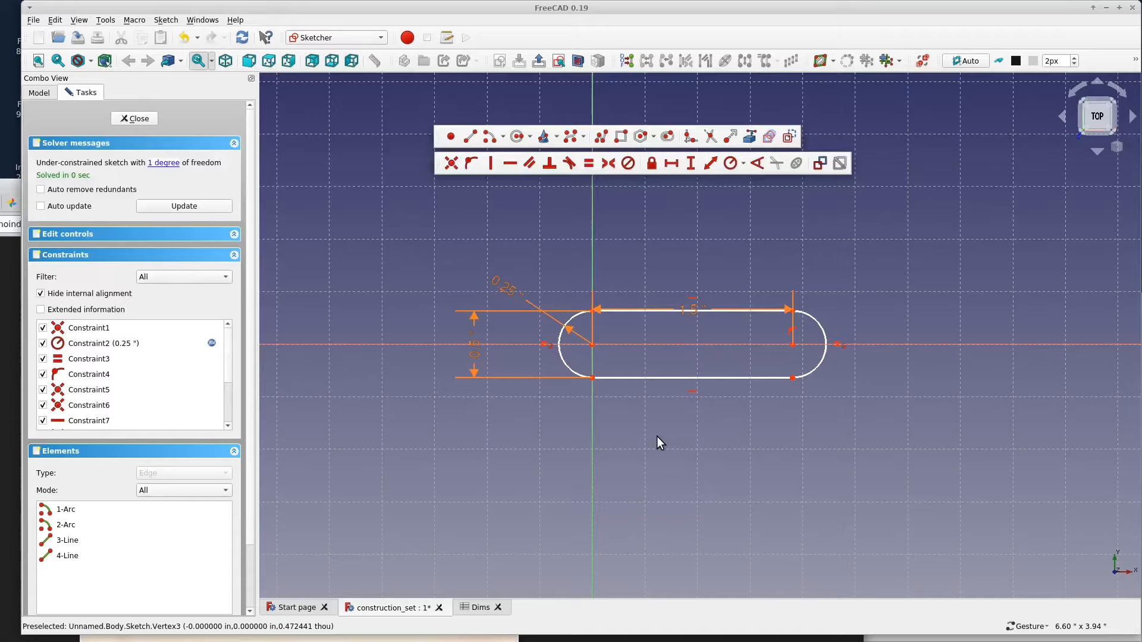
drag(694, 308, 696, 260)
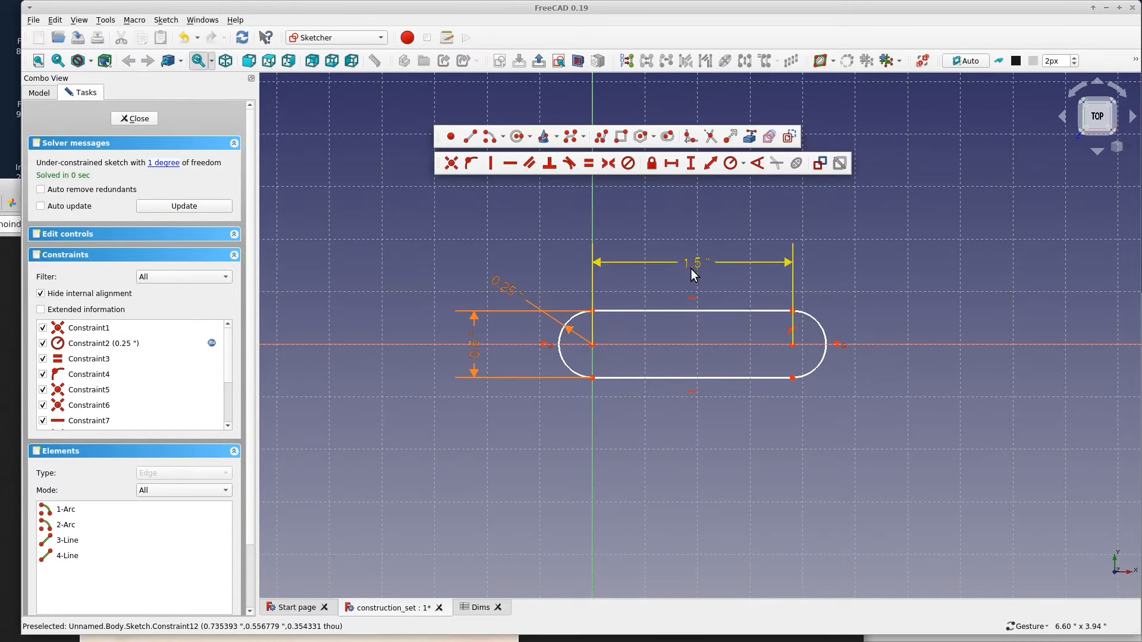
Examine the strip lengths on the scanned drawing in Firefox, then highlight the under-constrained elements of the FreeCAD sketch
key(alt+Tab)
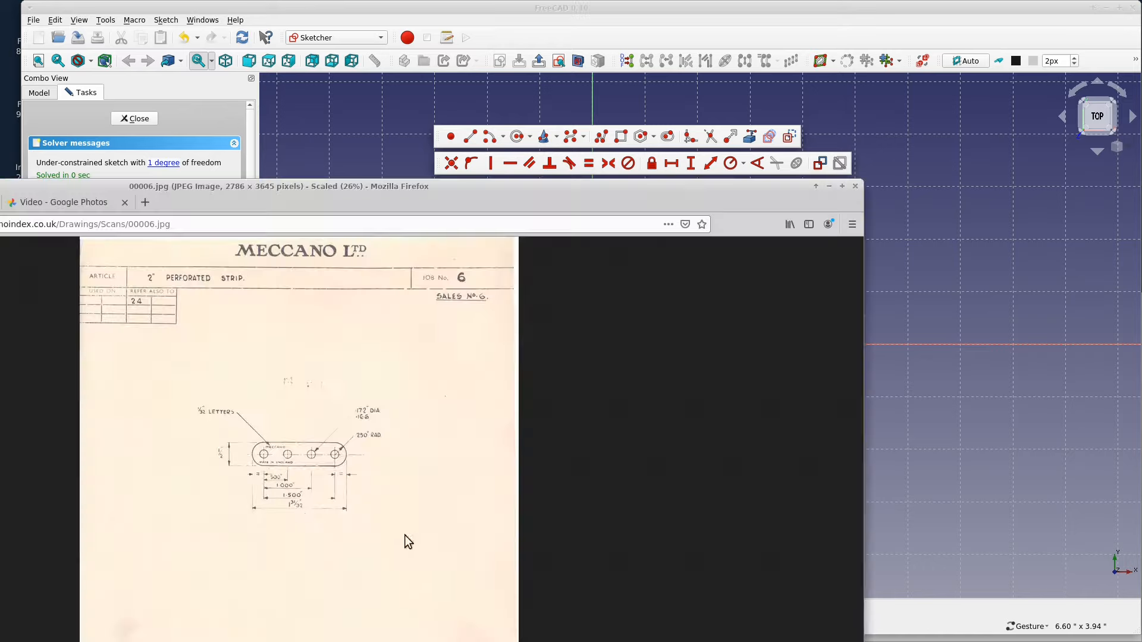
ctrl+scroll(304, 494, up, 2)
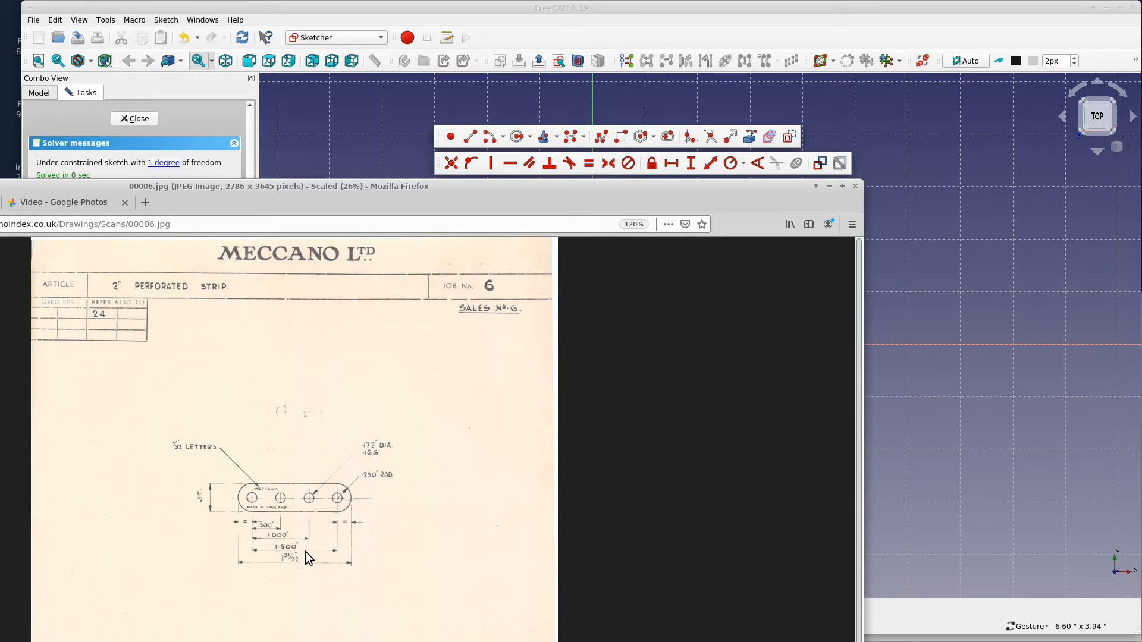
key(alt+Tab)
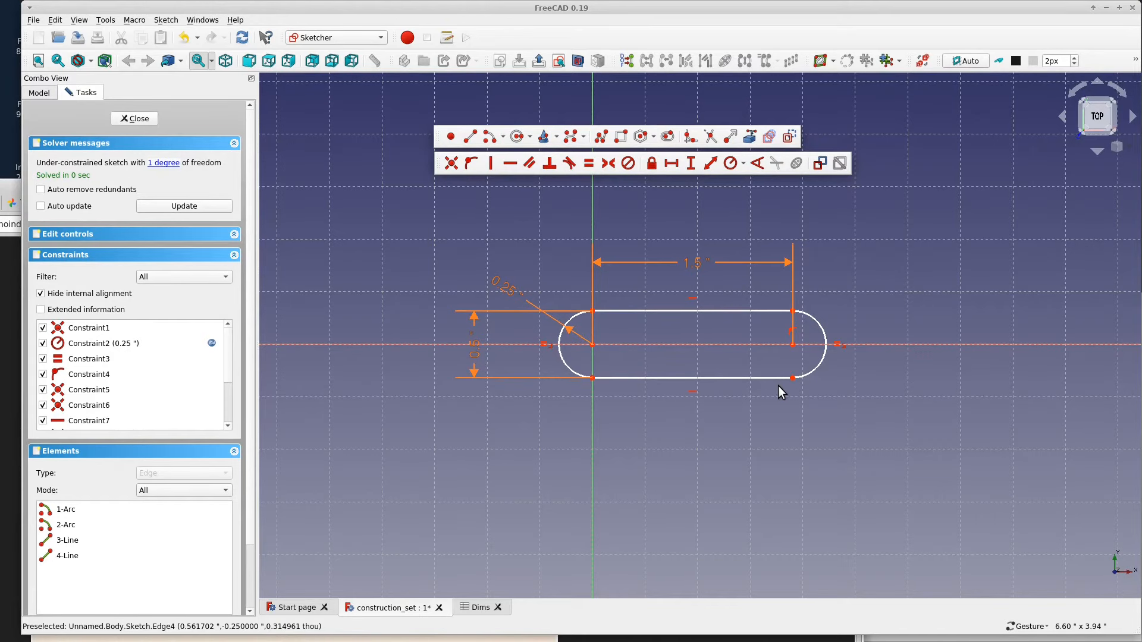
click(164, 164)
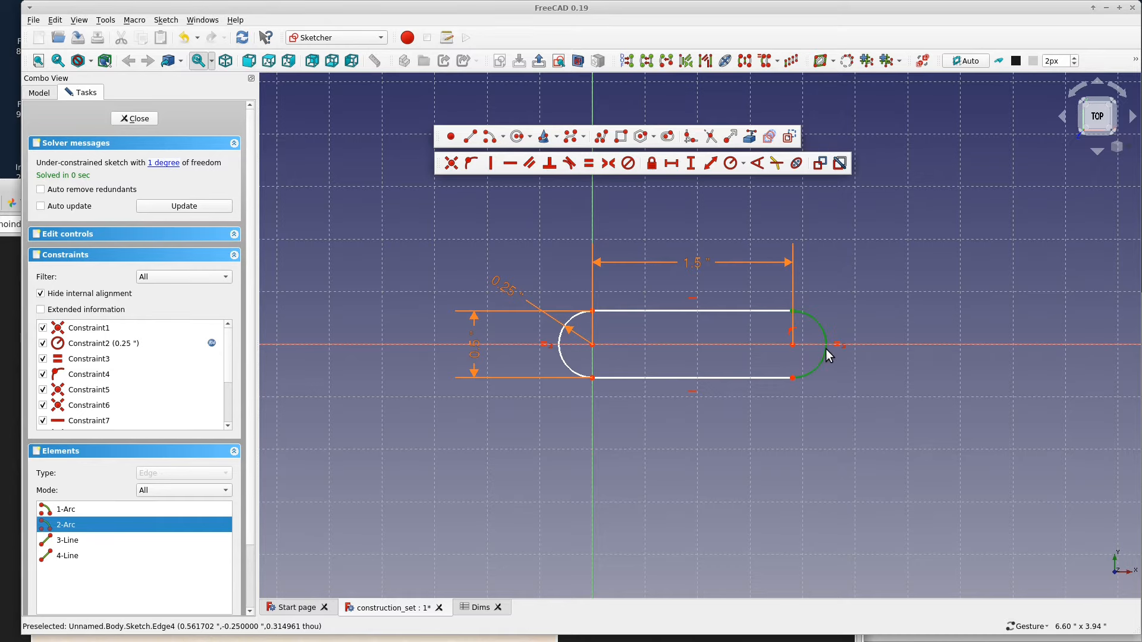
click(879, 354)
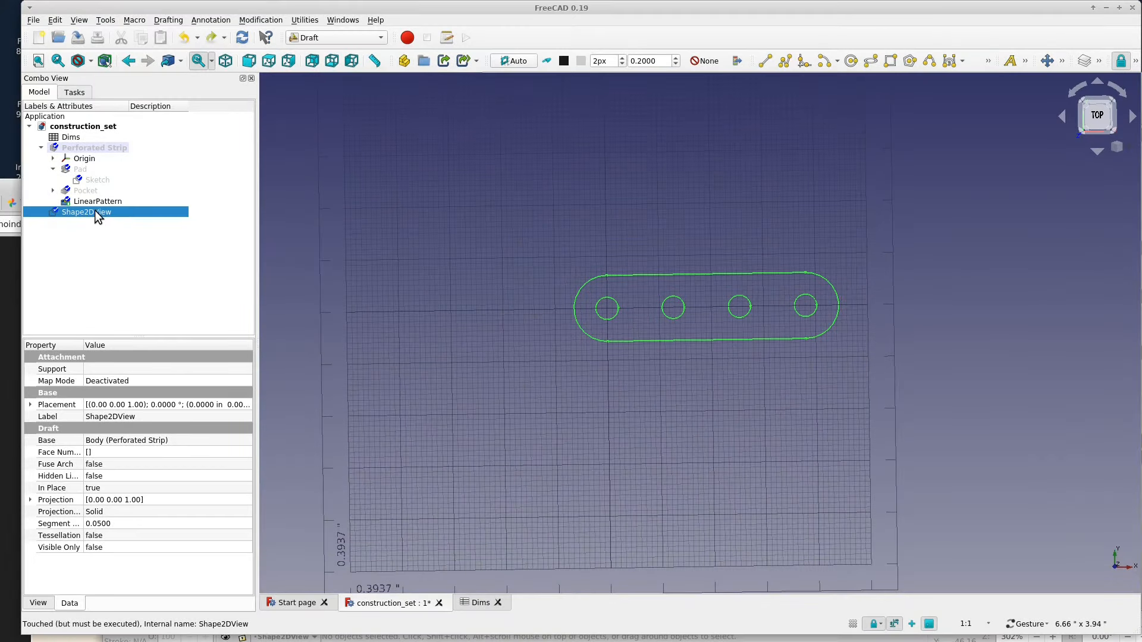
Open the pad's base sketch and apply an equal-length constraint to its upper and lower horizontal lines
click(98, 181)
click(98, 213)
click(98, 182)
click(102, 214)
double_click(668, 273)
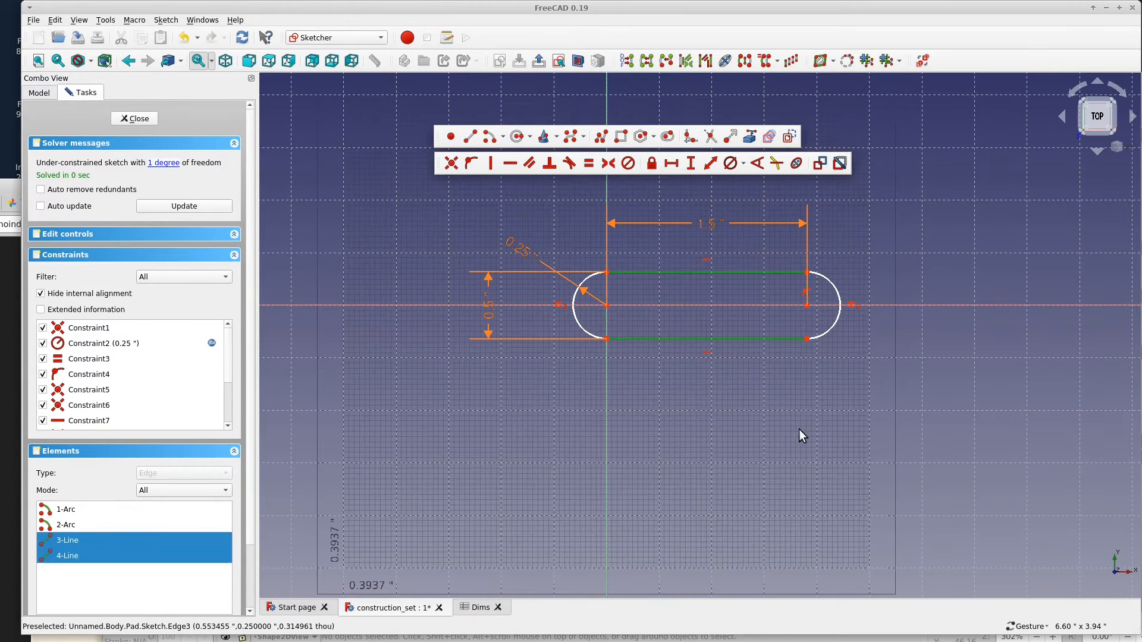
click(780, 351)
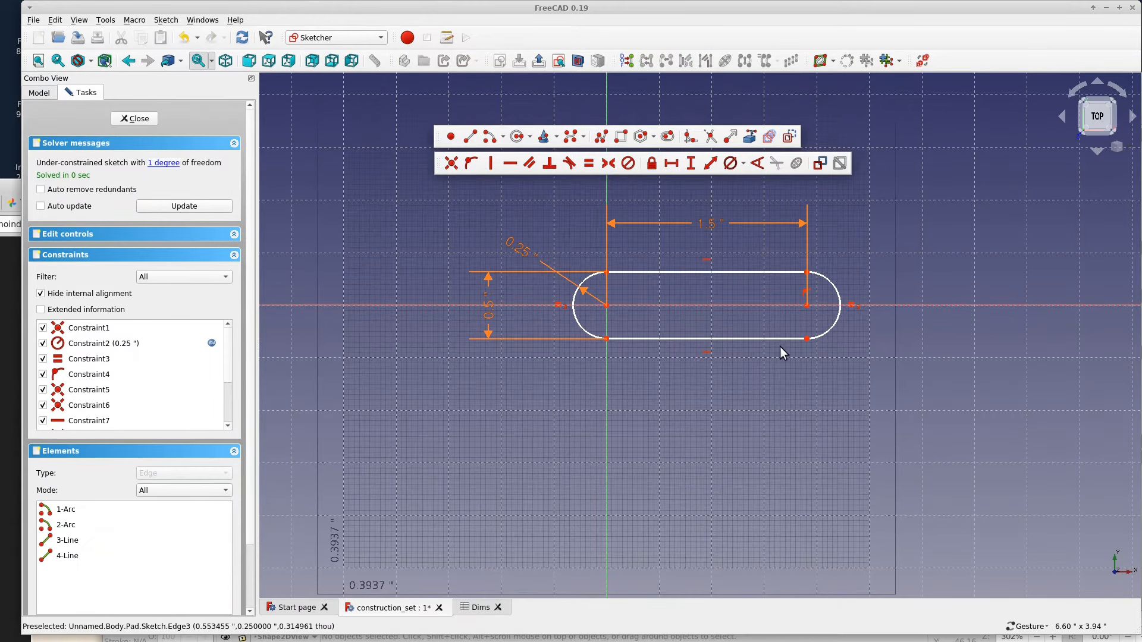
click(736, 272)
click(735, 337)
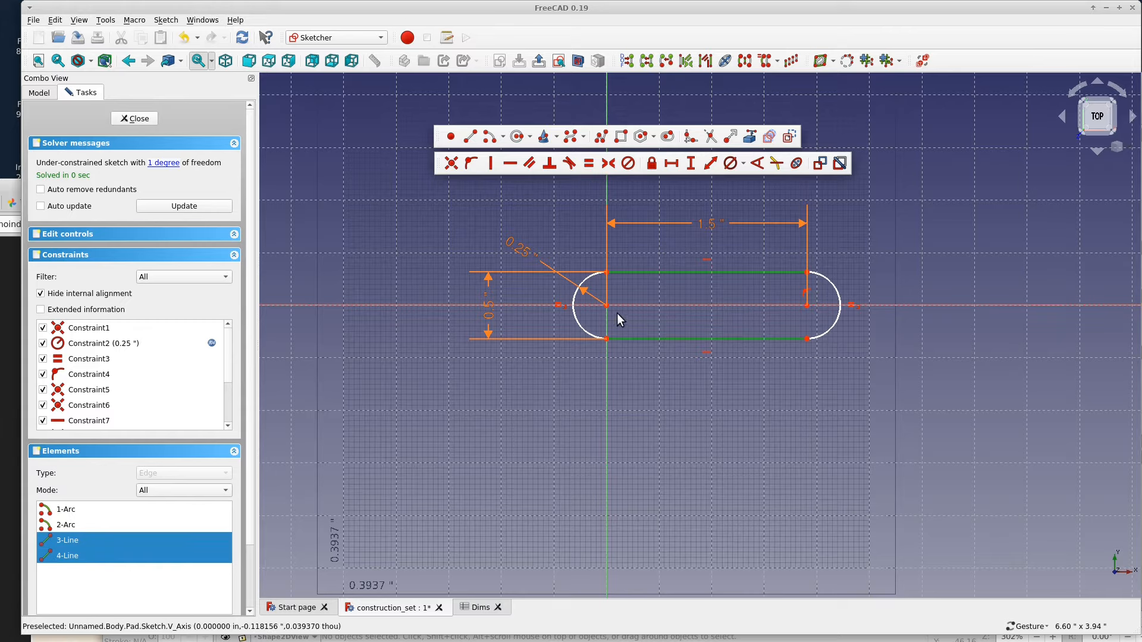
click(587, 166)
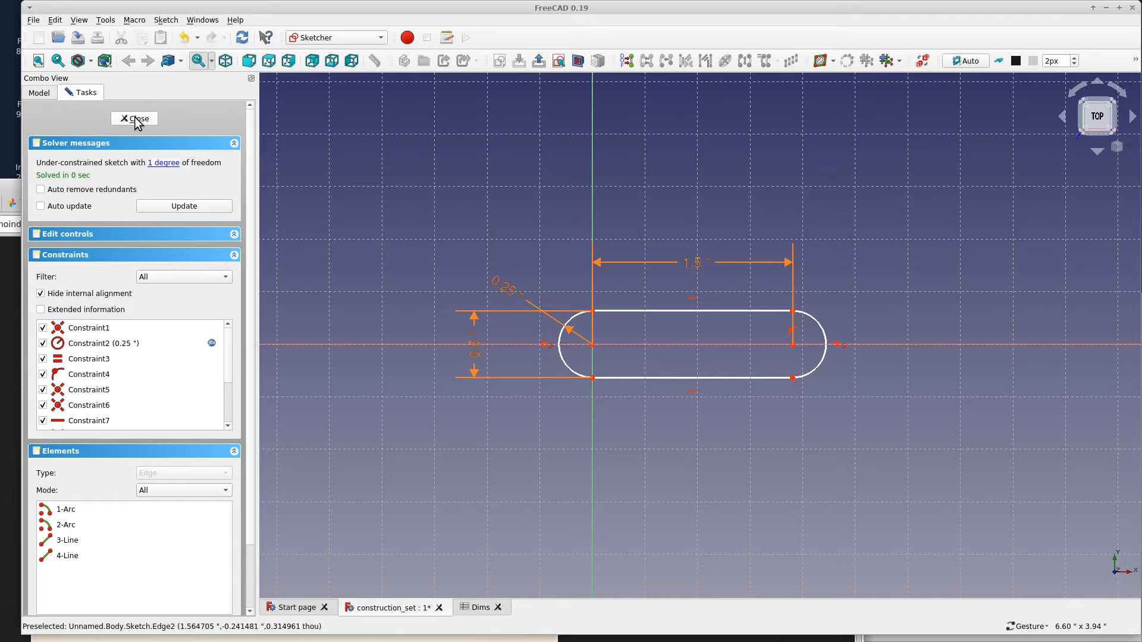
Close the strip outline sketch and return to the Perforated Strip body in the model tree
click(135, 119)
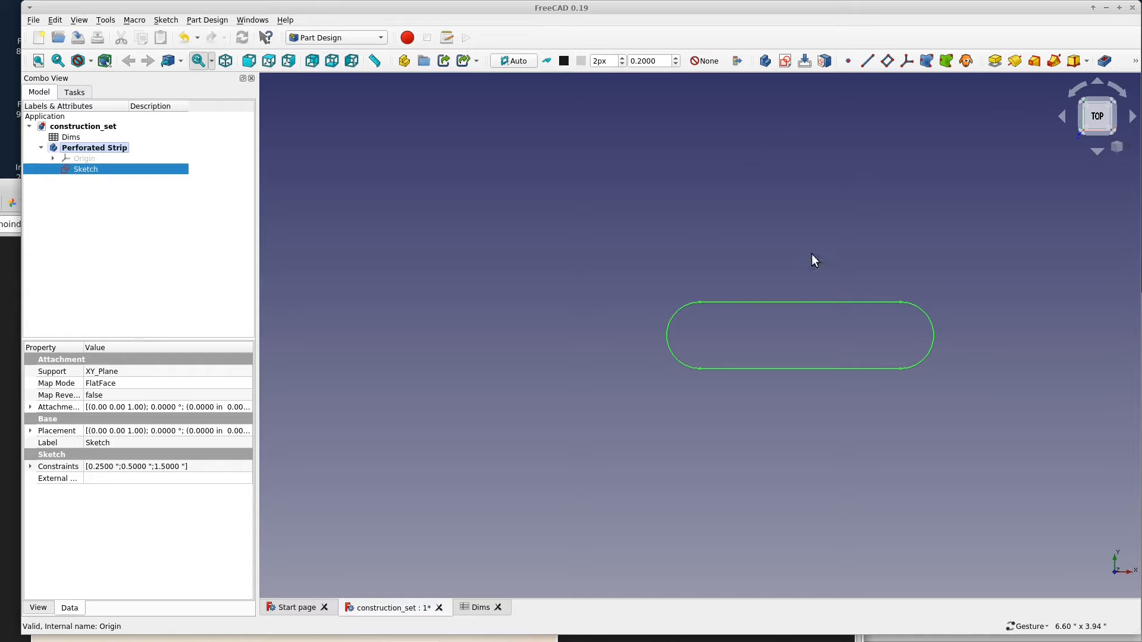
mouse_move(879, 413)
mouse_down()
mouse_move(905, 434)
mouse_move(874, 398)
mouse_move(578, 491)
mouse_move(523, 428)
mouse_move(529, 393)
mouse_move(948, 339)
mouse_move(956, 398)
mouse_move(688, 512)
mouse_move(683, 456)
mouse_move(722, 372)
mouse_move(671, 403)
mouse_move(566, 521)
mouse_move(370, 309)
mouse_move(382, 303)
mouse_up()
right_click(141, 235)
click(98, 183)
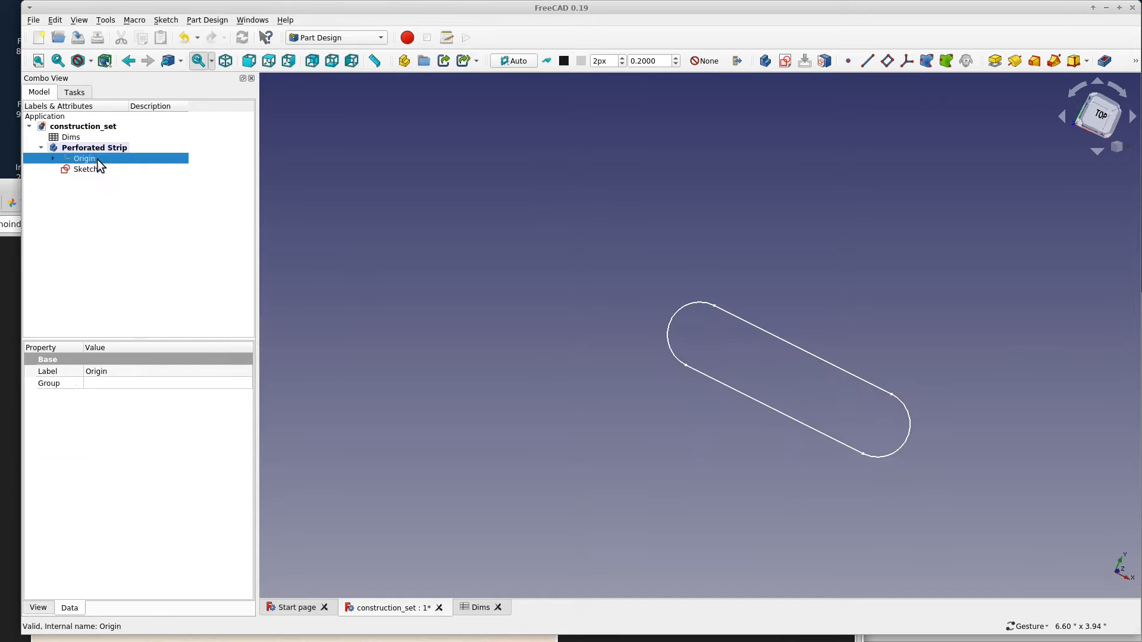
Show the body's origin planes and examine how the strip sketch lies on them from the left, front and top views
click(89, 159)
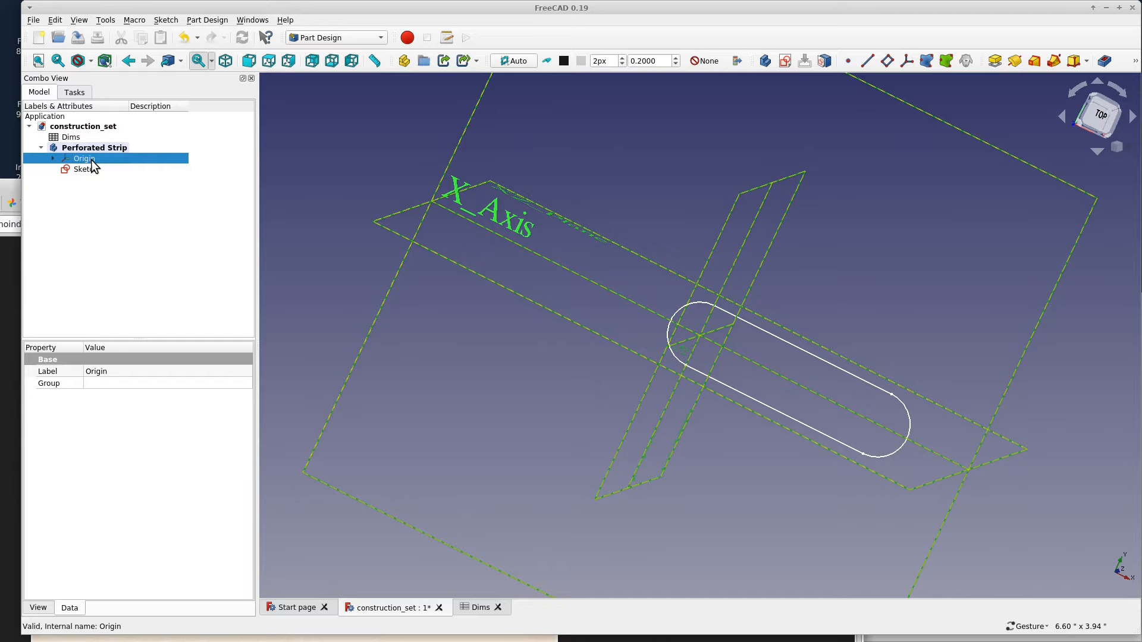
click(94, 169)
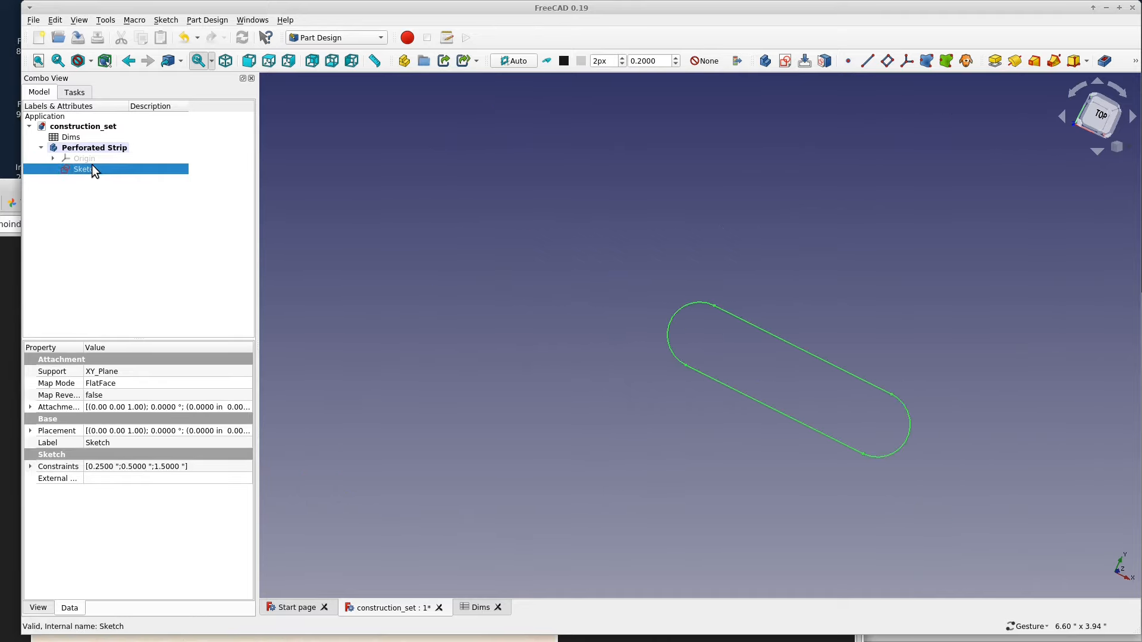
click(91, 159)
key(space)
drag(660, 194, 494, 309)
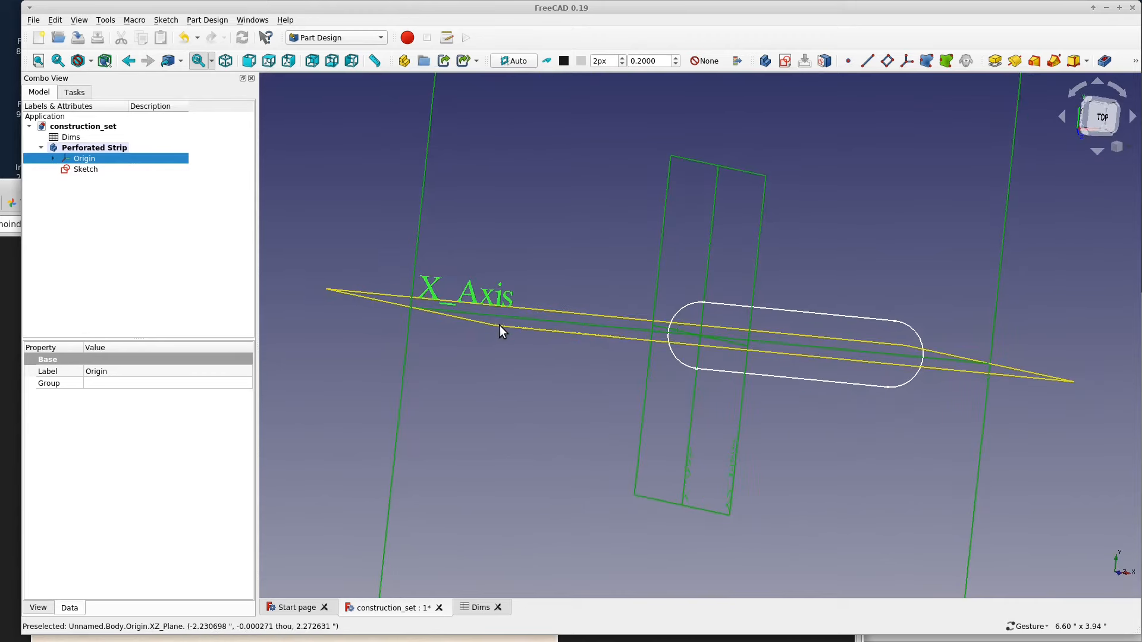
key(5)
key(6)
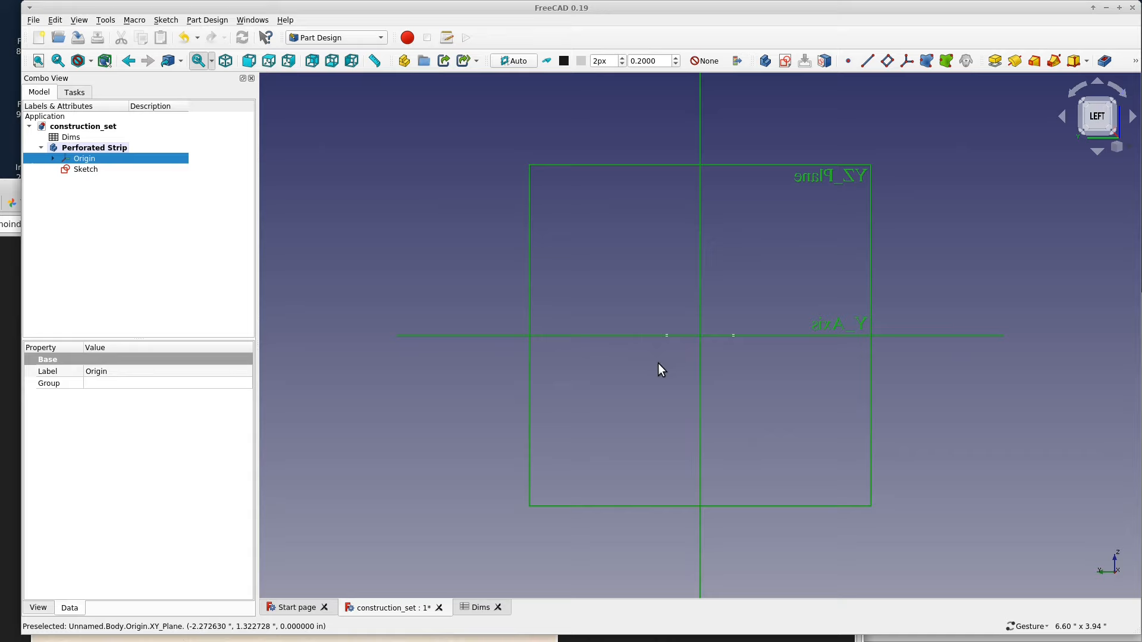
key(1)
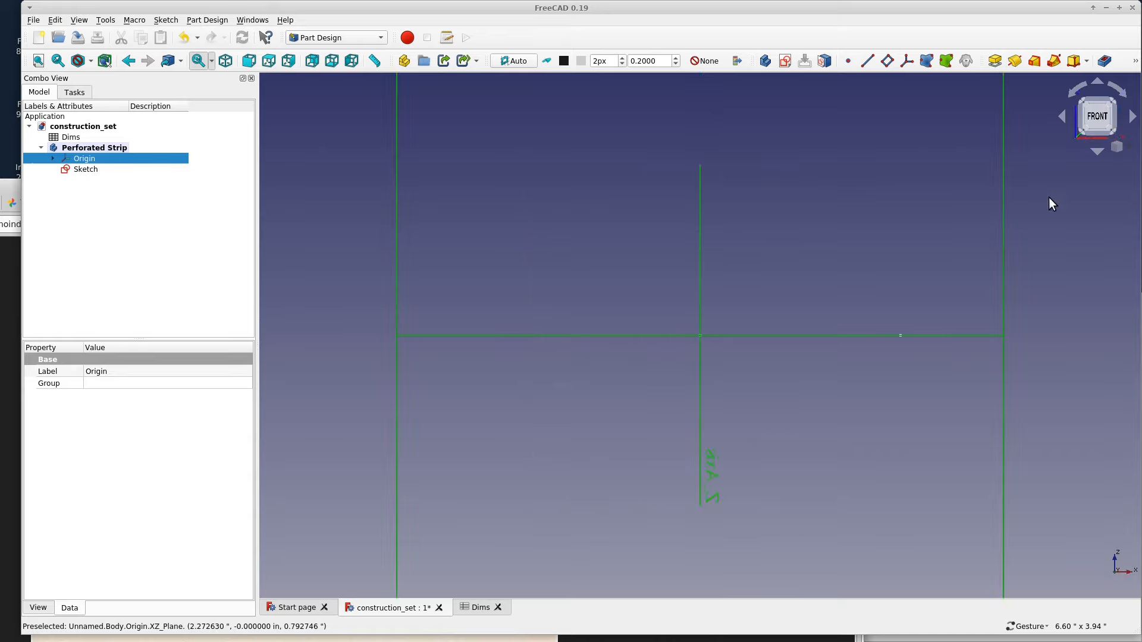
key(2)
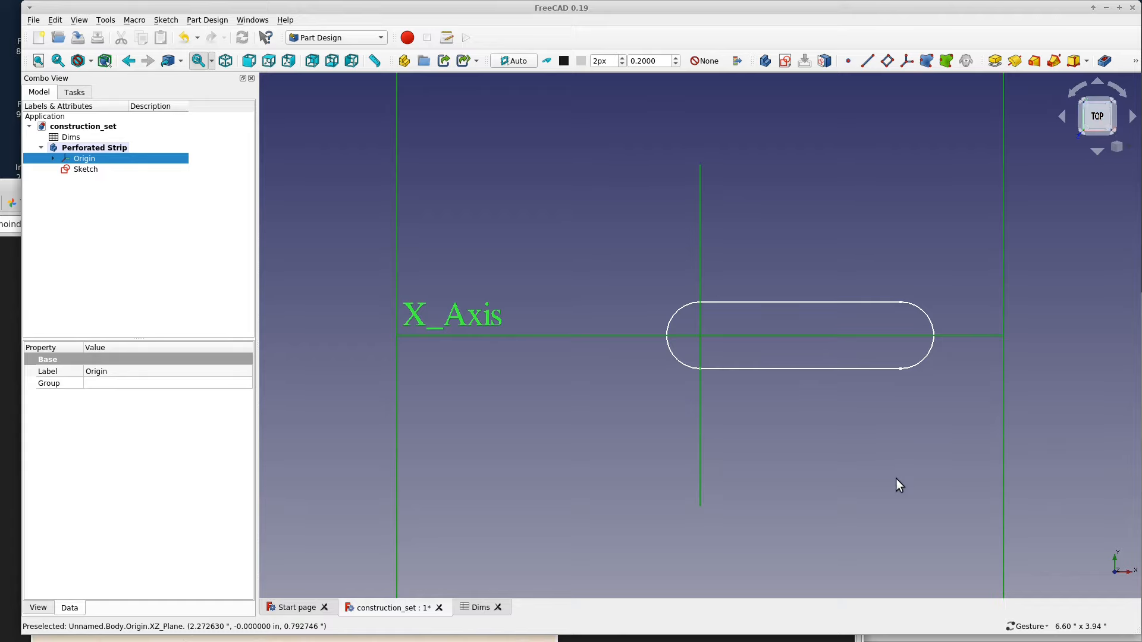
drag(902, 477, 580, 437)
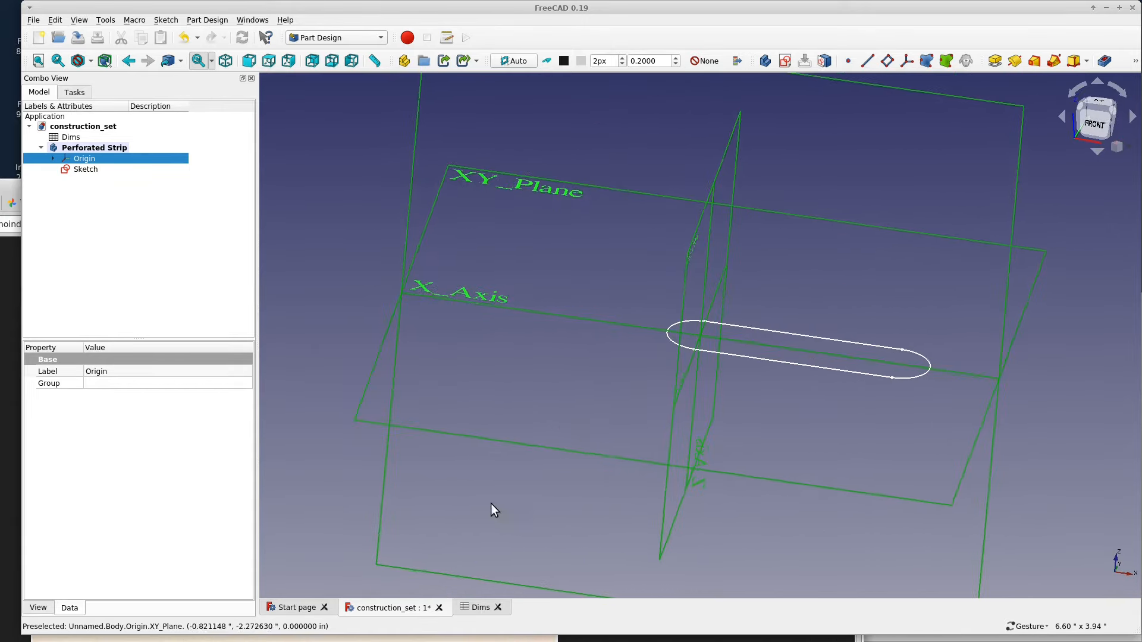
Add a material_thickness row below num_holes in the Dims spreadsheet with the value 1"/8
click(478, 607)
click(329, 215)
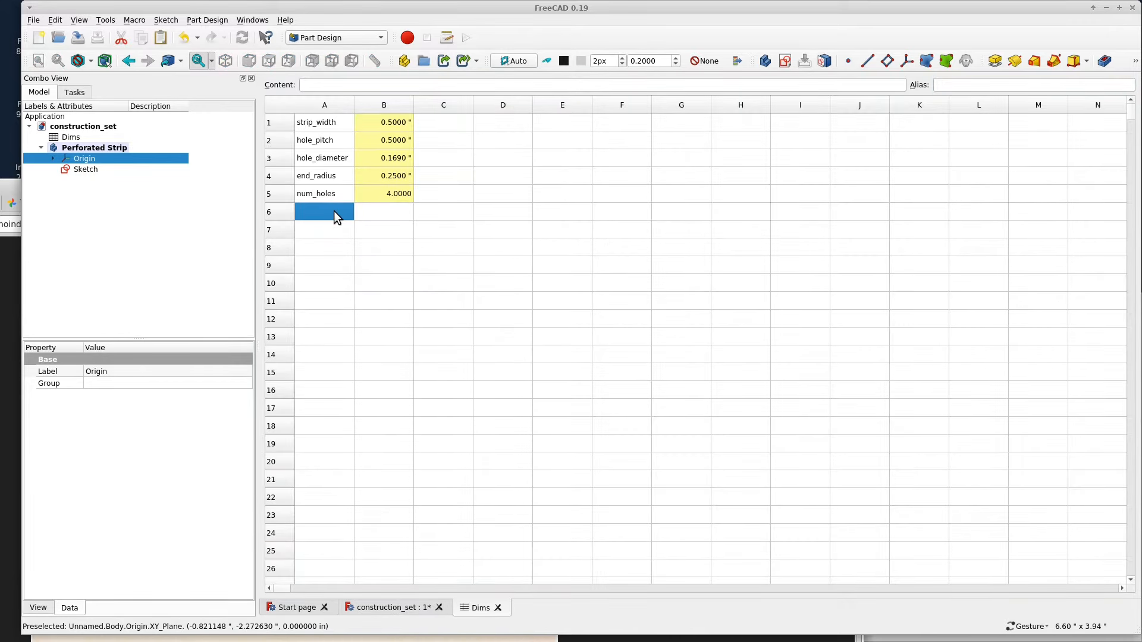
text(material_thickness)
key(Tab)
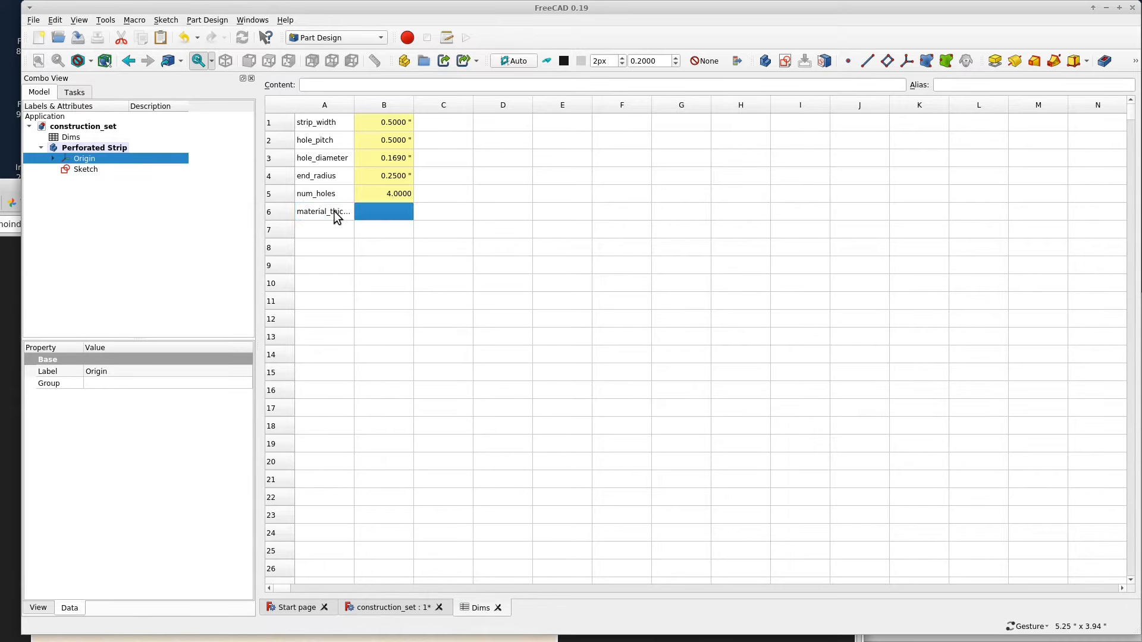
text(1"/8)
key(Return)
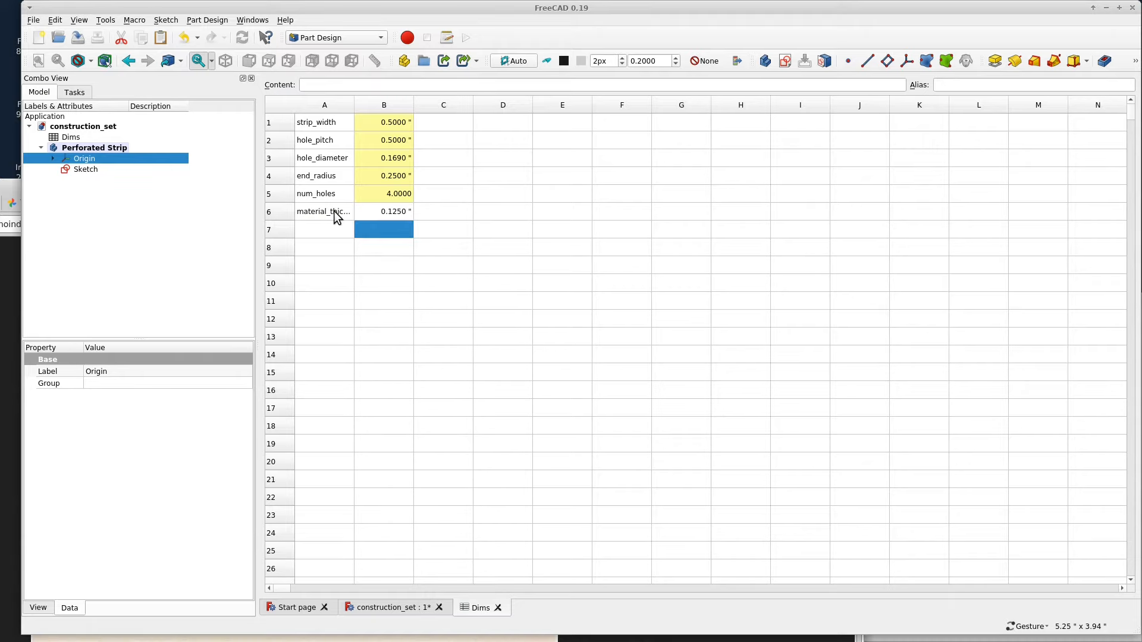
Give the material thickness value cell B6 the alias material_thickness
click(336, 214)
click(381, 212)
right_click(395, 209)
click(424, 215)
click(649, 251)
click(652, 270)
text(material_thickness)
click(678, 371)
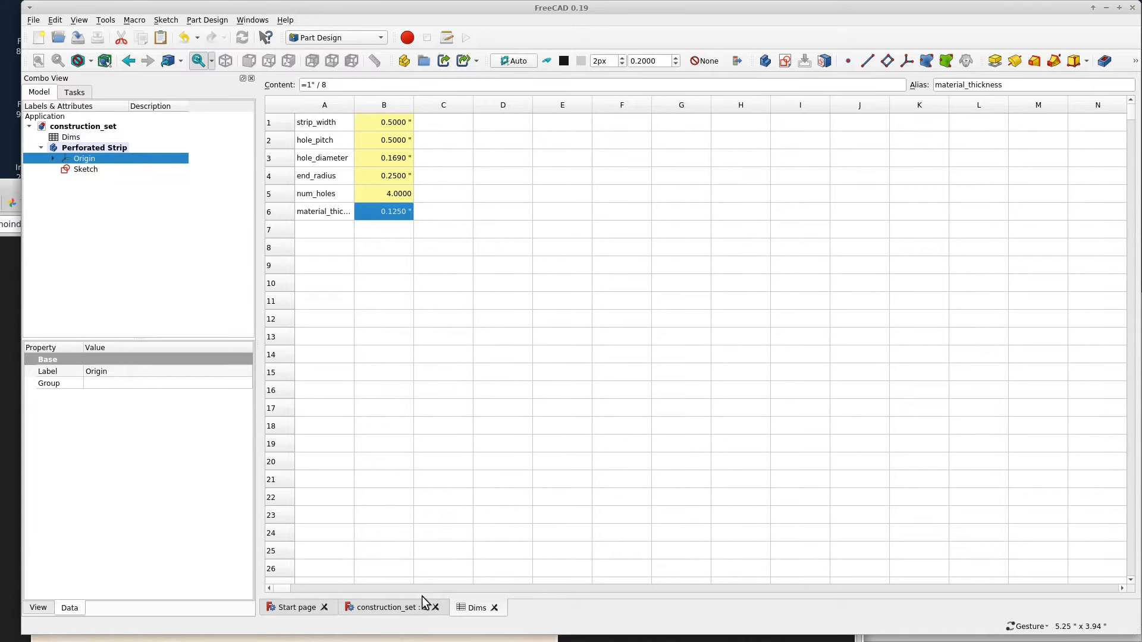
Pad the strip outline sketch with its length driven by the formula <<Dims>>.material_thickness
click(395, 608)
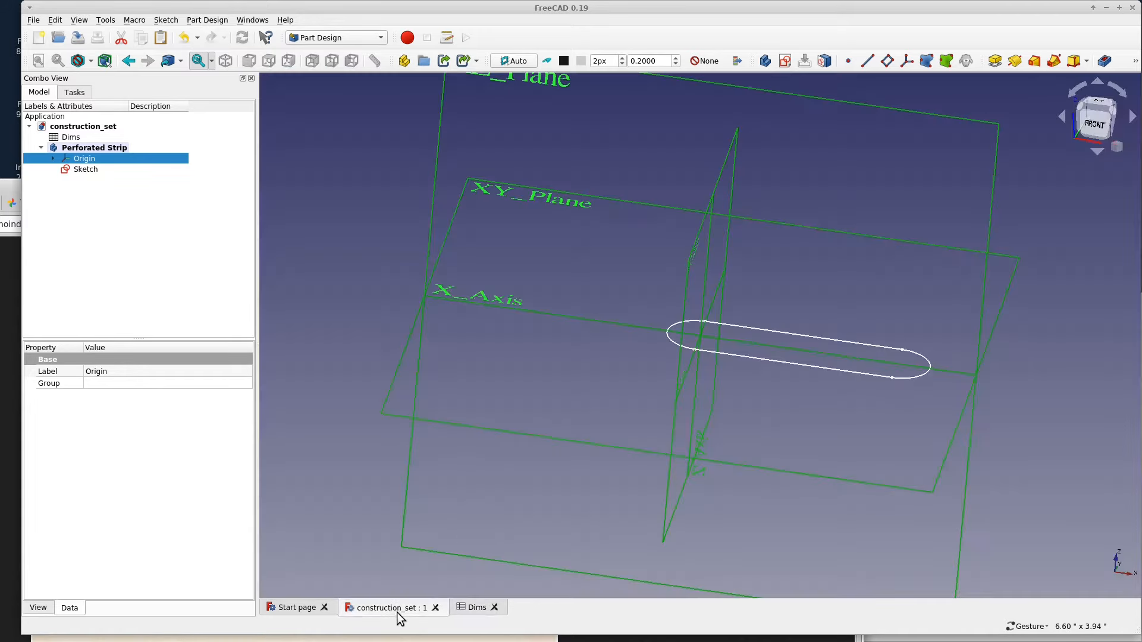
click(90, 172)
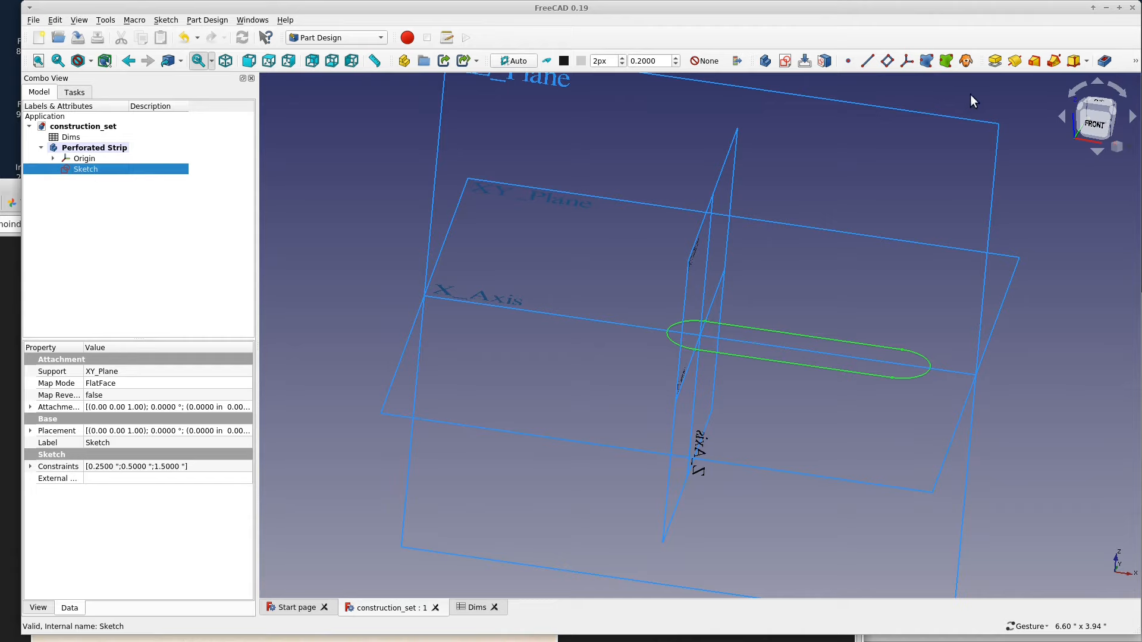
click(995, 62)
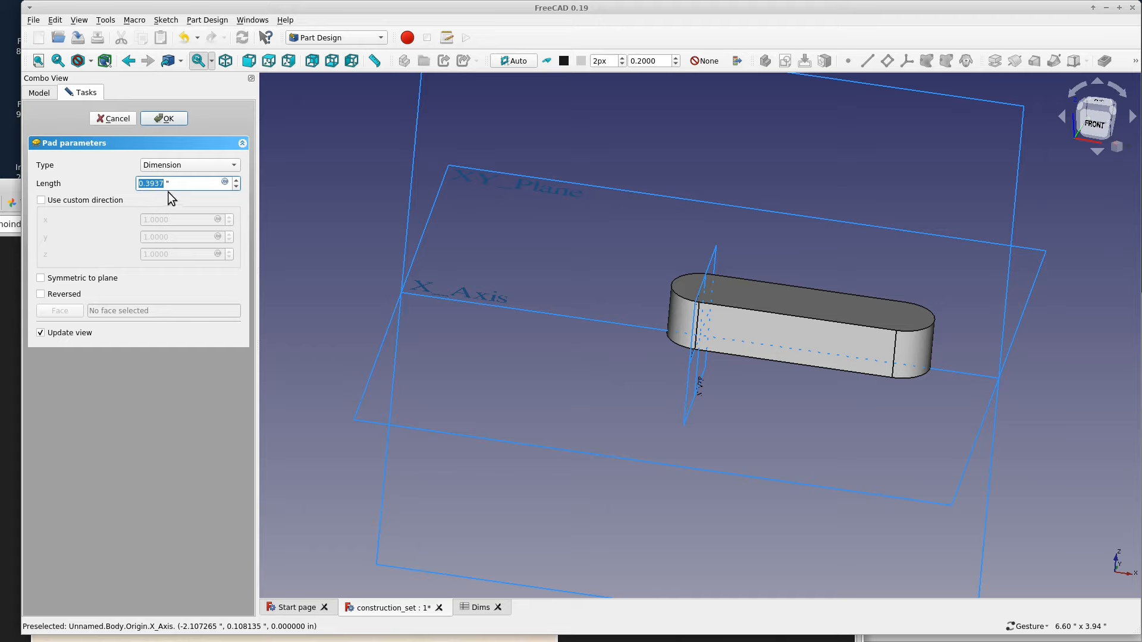
key(equal)
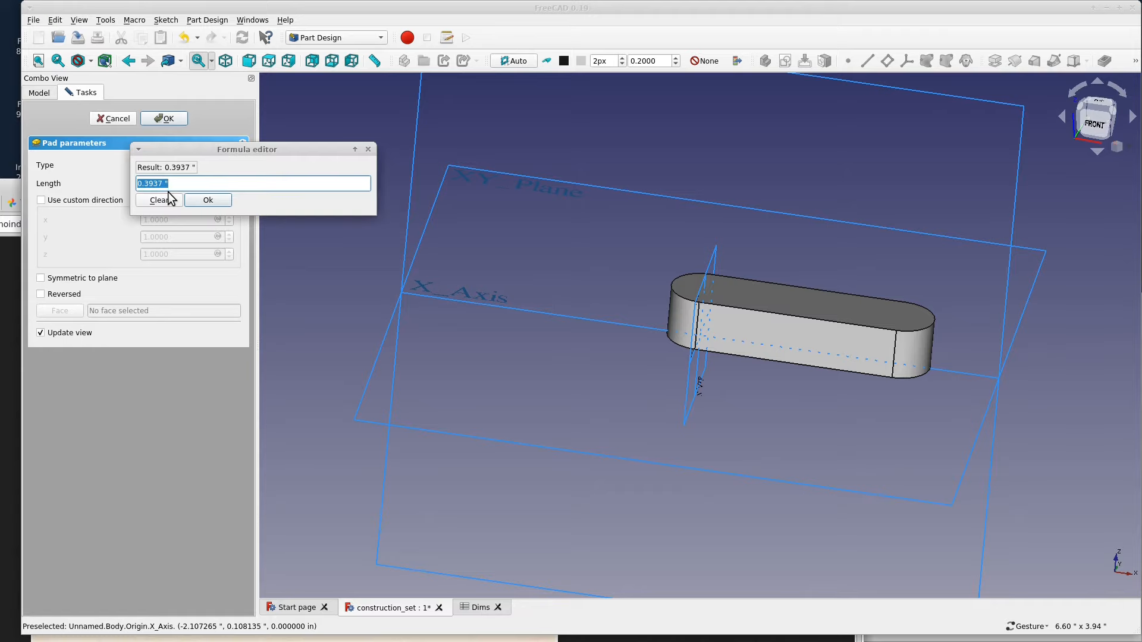
click(170, 199)
click(226, 182)
text(Dims.ma)
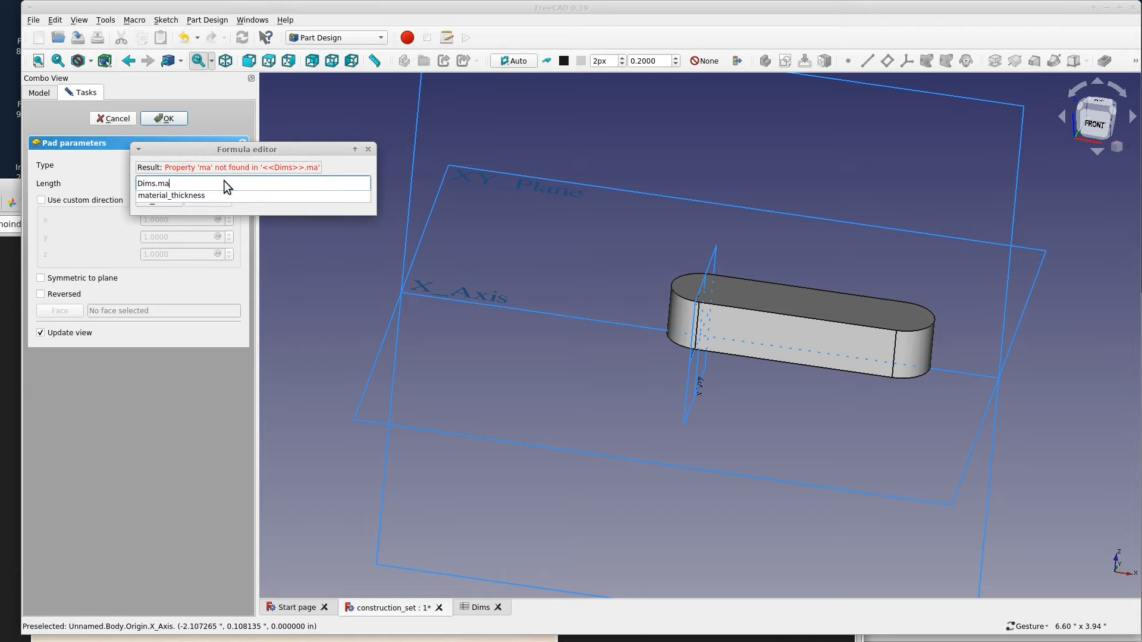
key(Return)
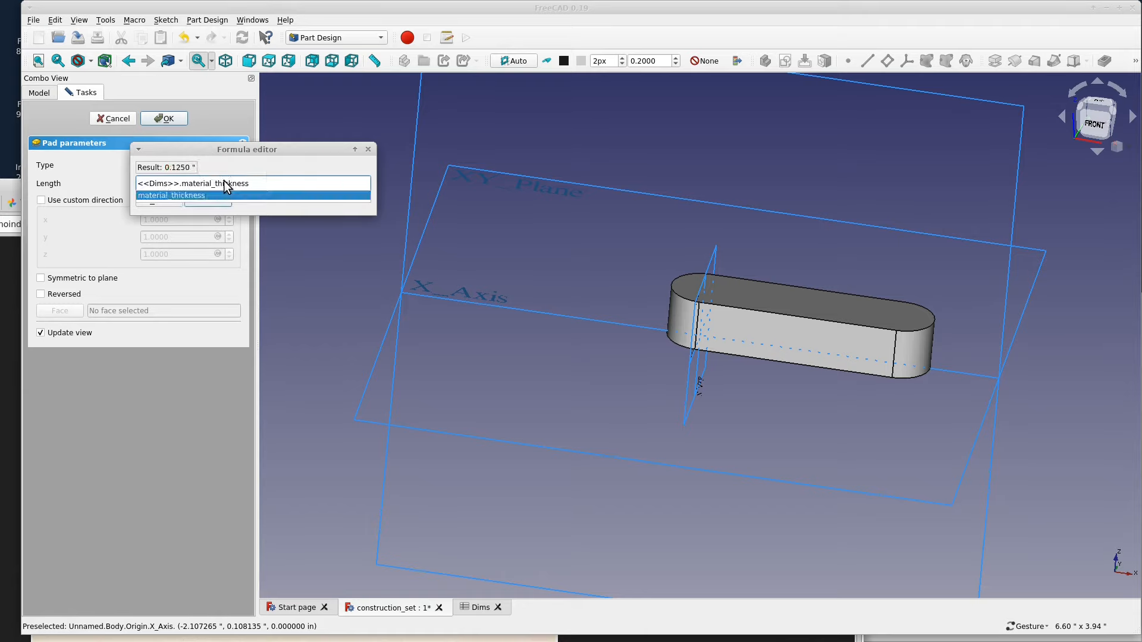
key(Return)
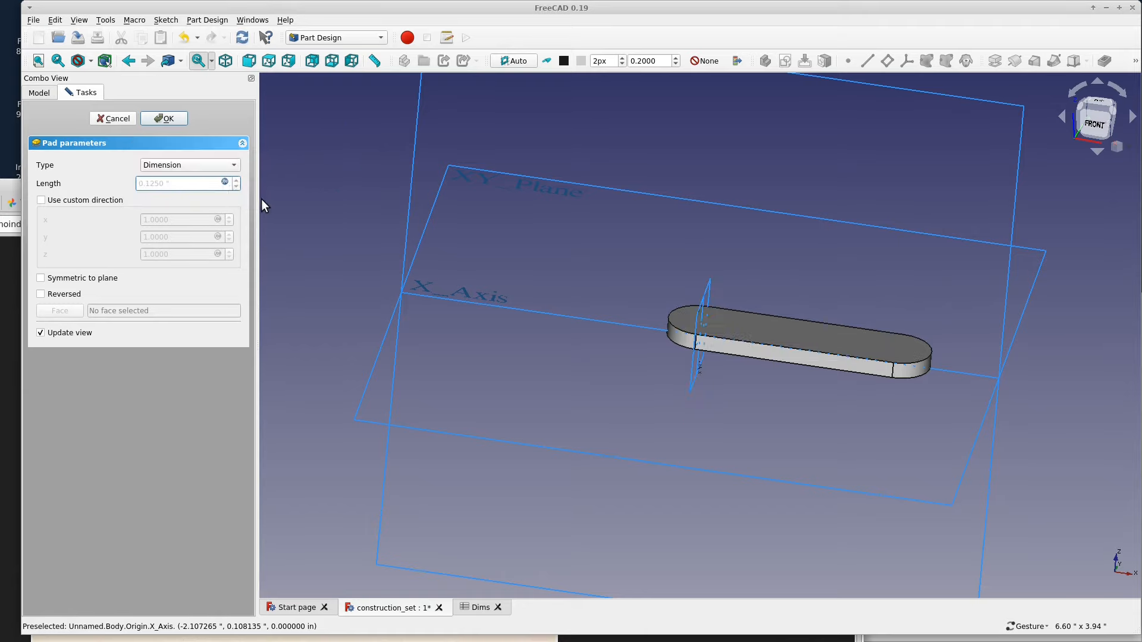
click(167, 119)
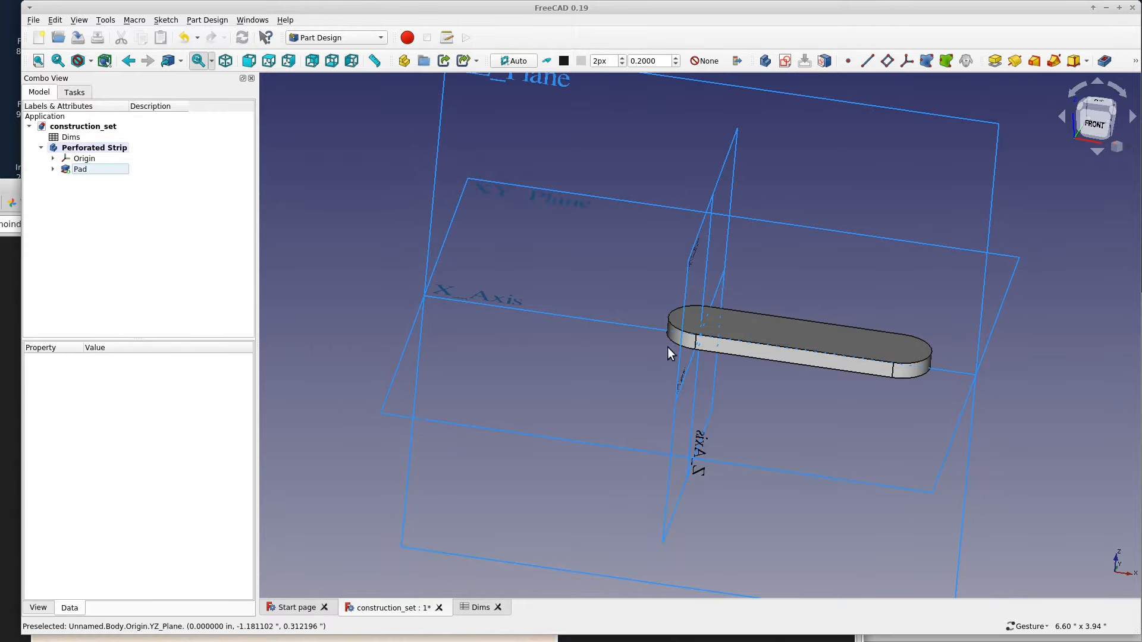
Hide the origin planes of the Perforated Strip body and inspect the padded strip from above
drag(669, 326, 642, 363)
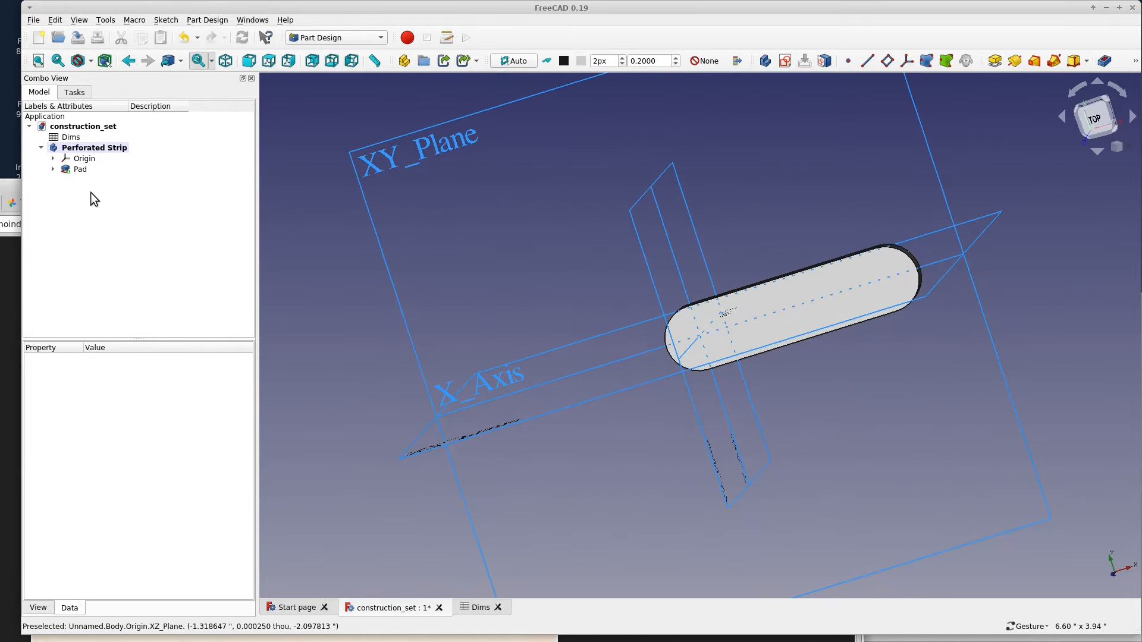
click(83, 158)
key(space)
drag(496, 395, 515, 321)
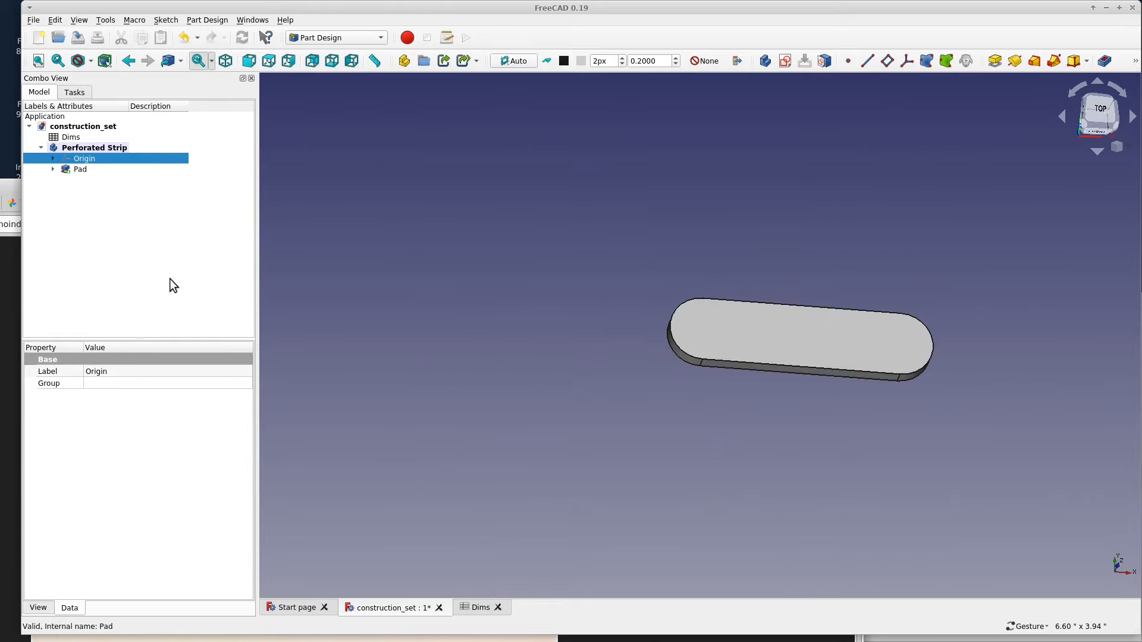
Examine the Pad feature in the model tree, including its nested sketch and its properties
click(89, 148)
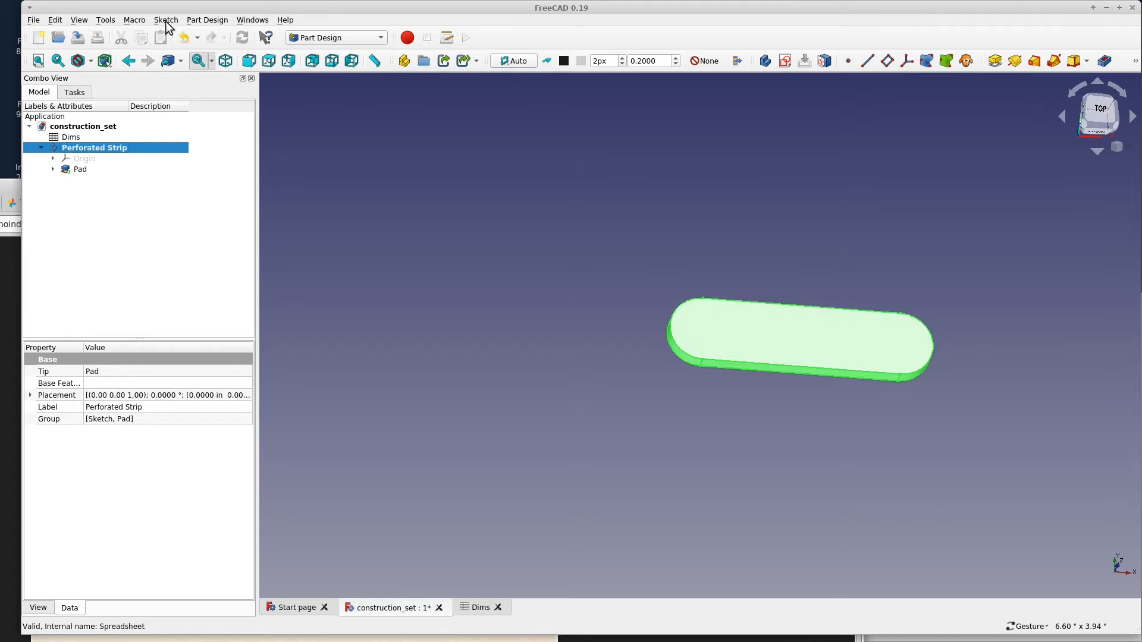
click(53, 170)
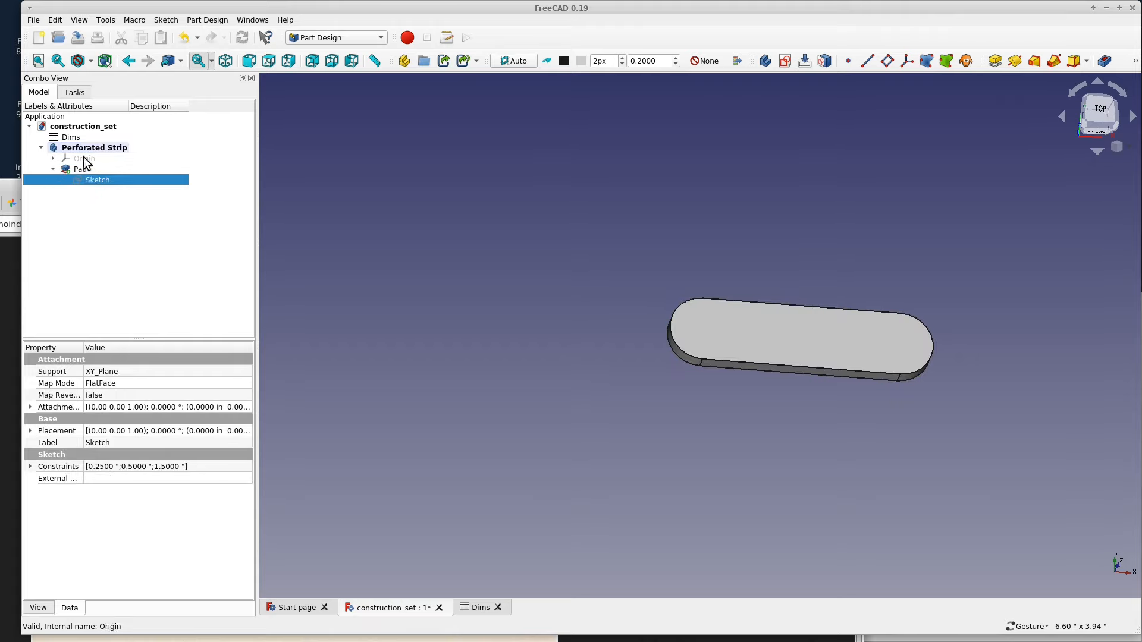
click(74, 169)
click(52, 170)
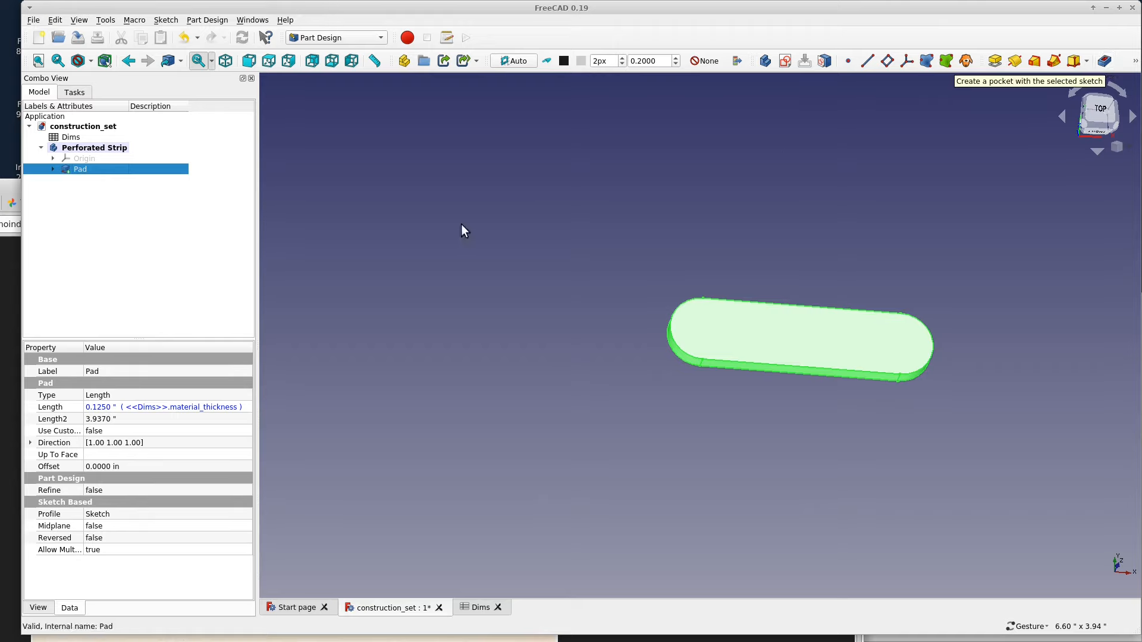
click(184, 236)
Create a new sketch on the XY_Plane of the Perforated Strip body
click(115, 153)
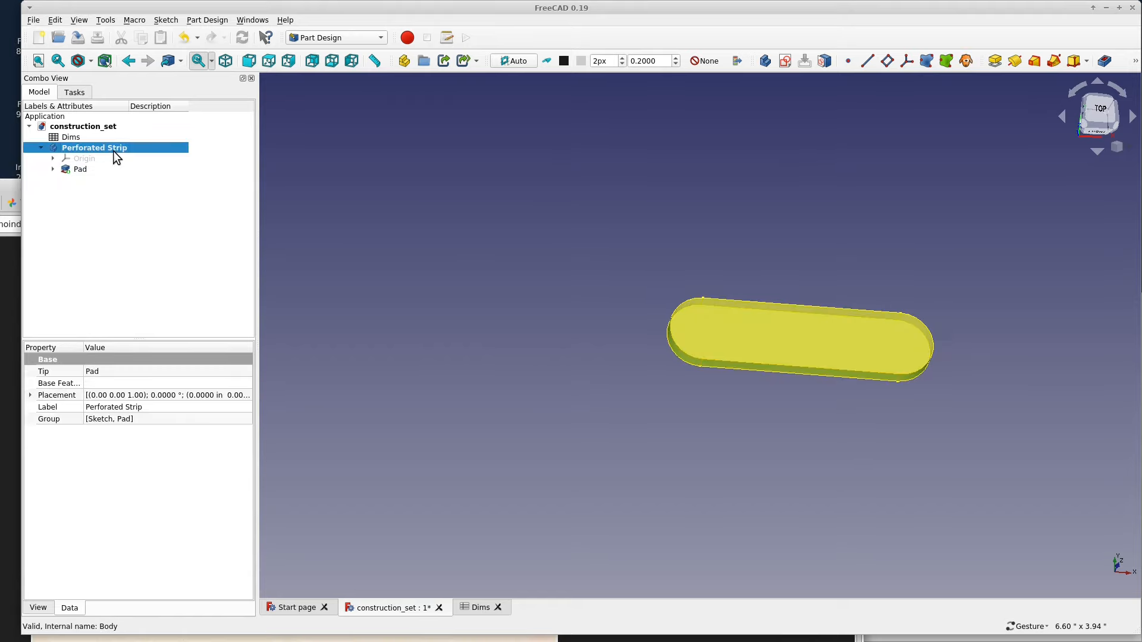
click(166, 19)
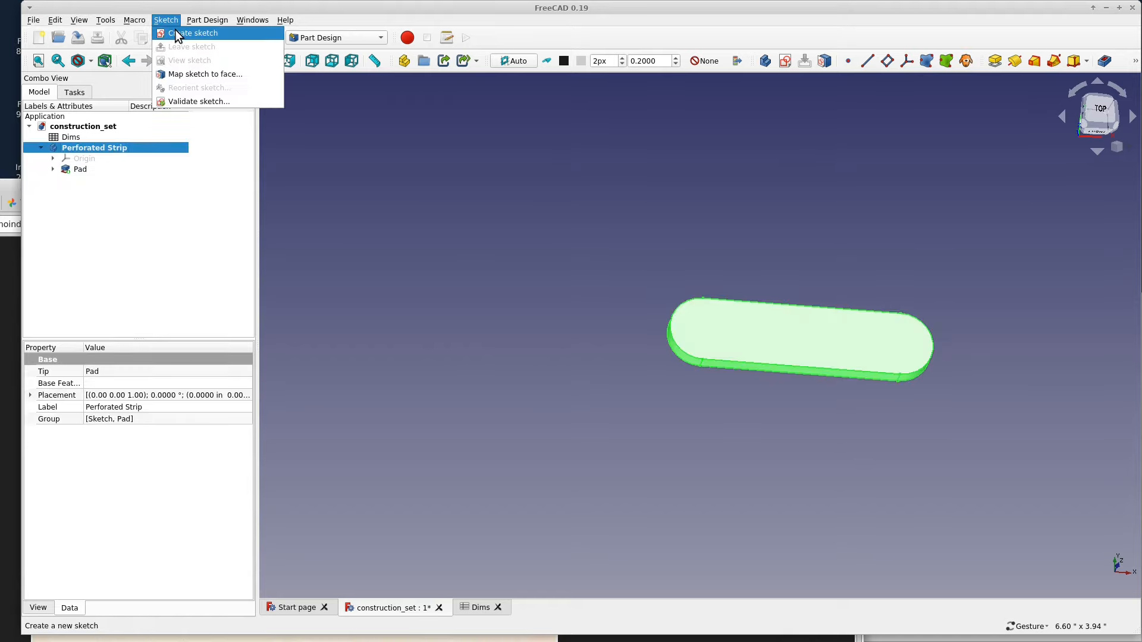
click(174, 32)
click(93, 164)
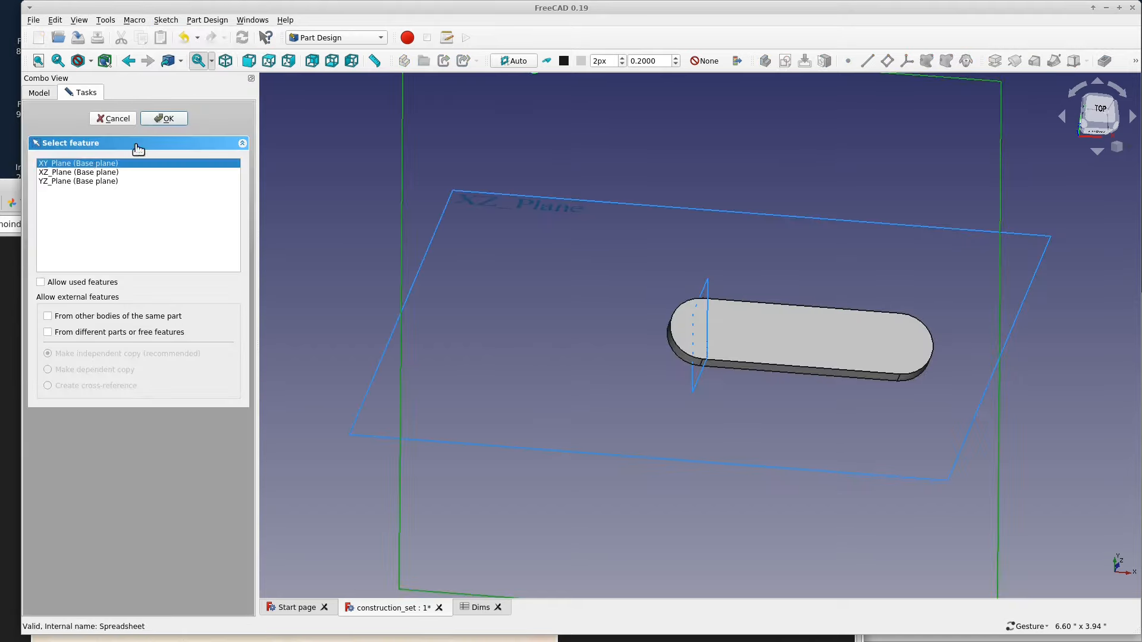
click(163, 118)
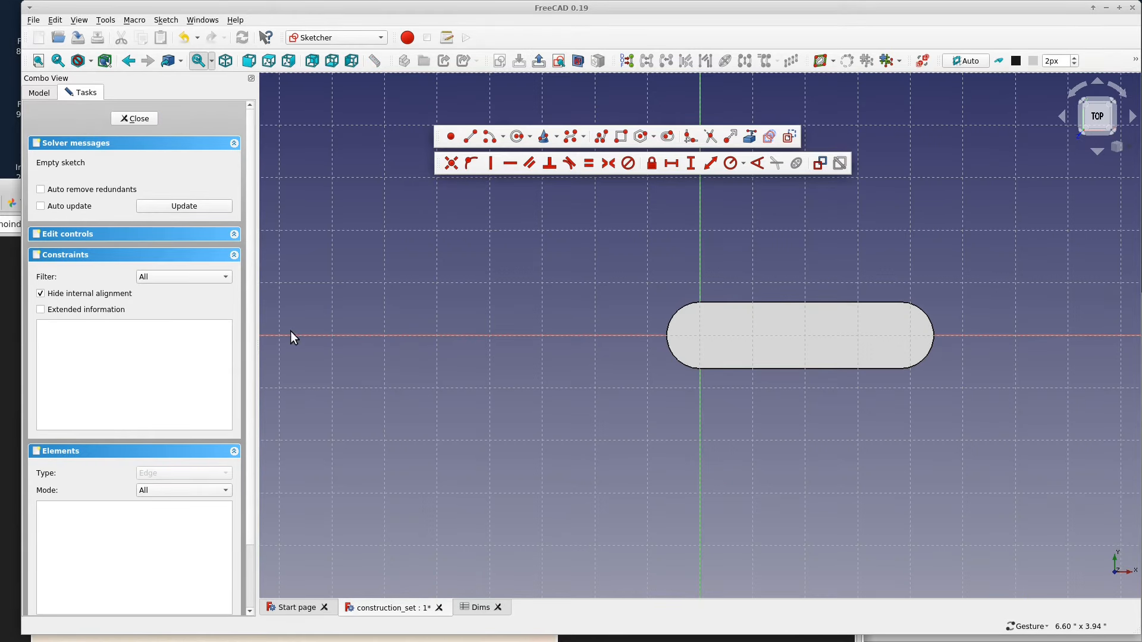
Hide the Pad and show its base outline sketch as a reference for the new sketch, Sketch001
right_drag(829, 421, 766, 402)
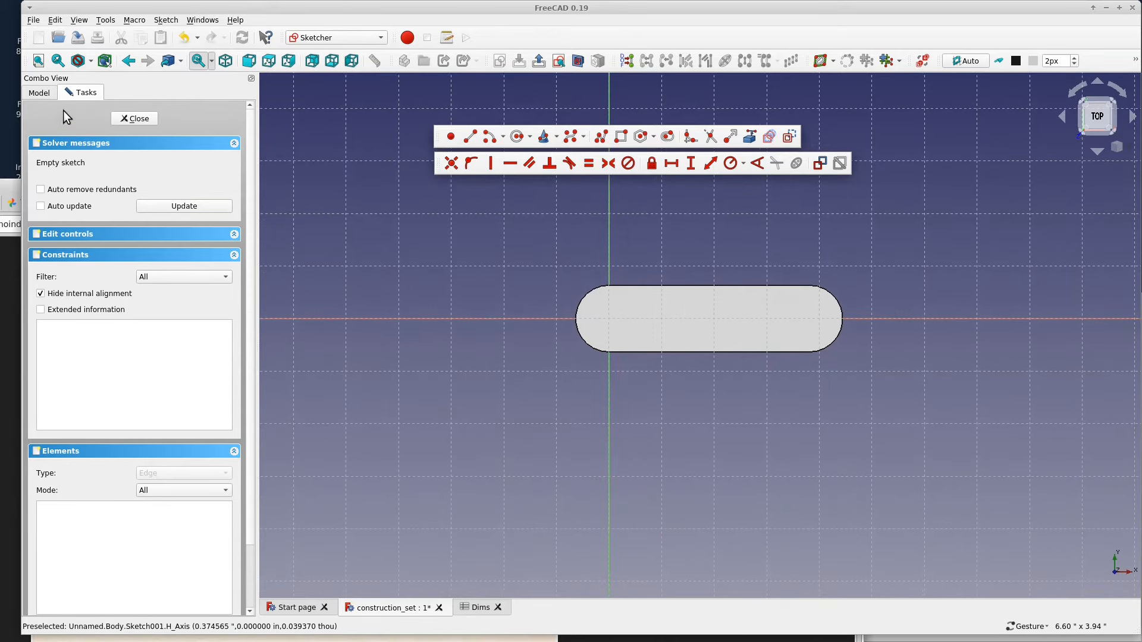
click(39, 93)
click(79, 170)
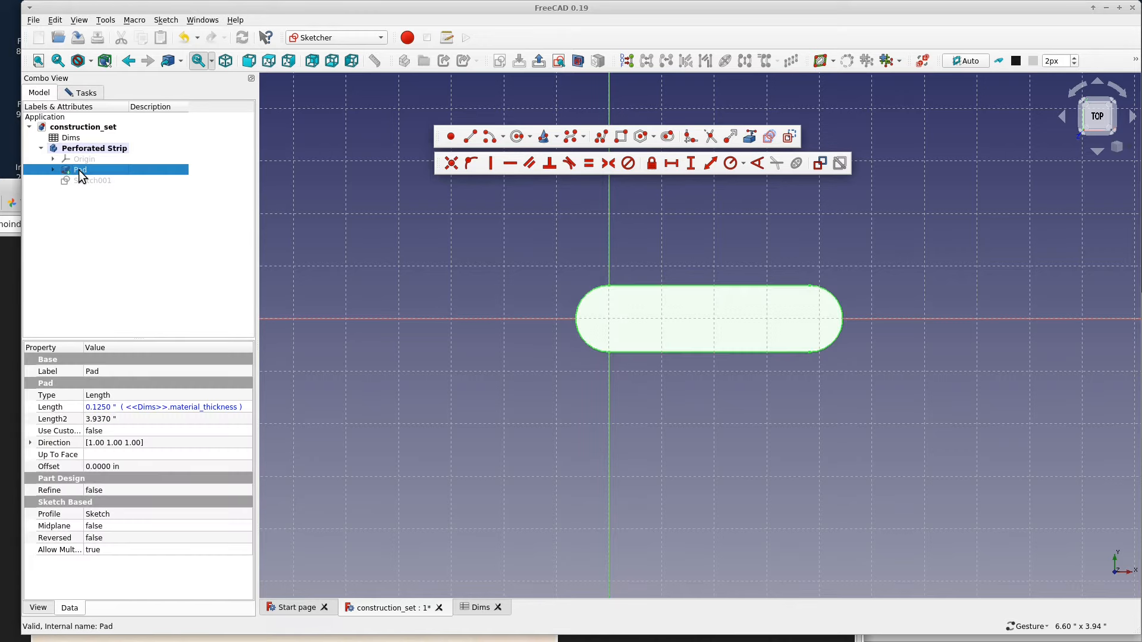
key(space)
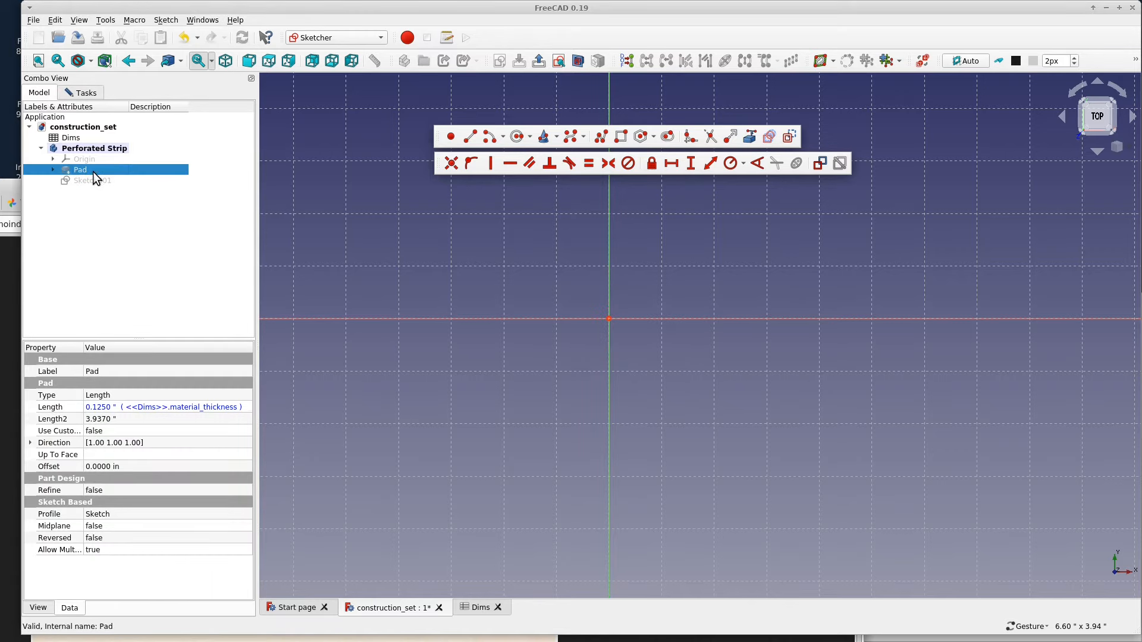
click(53, 170)
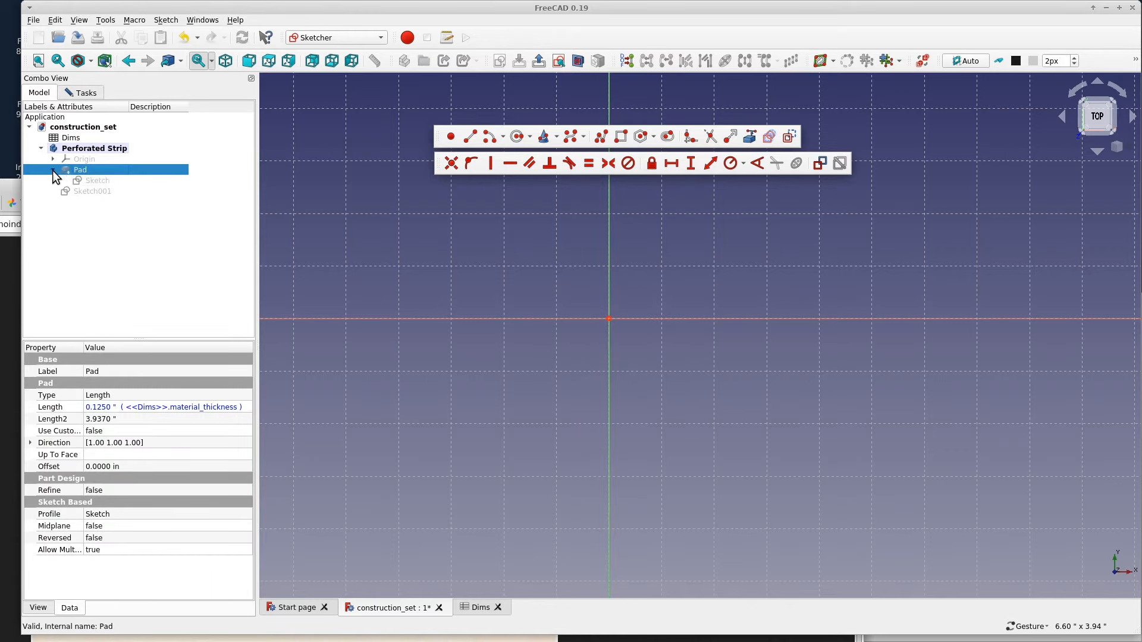
click(98, 181)
key(space)
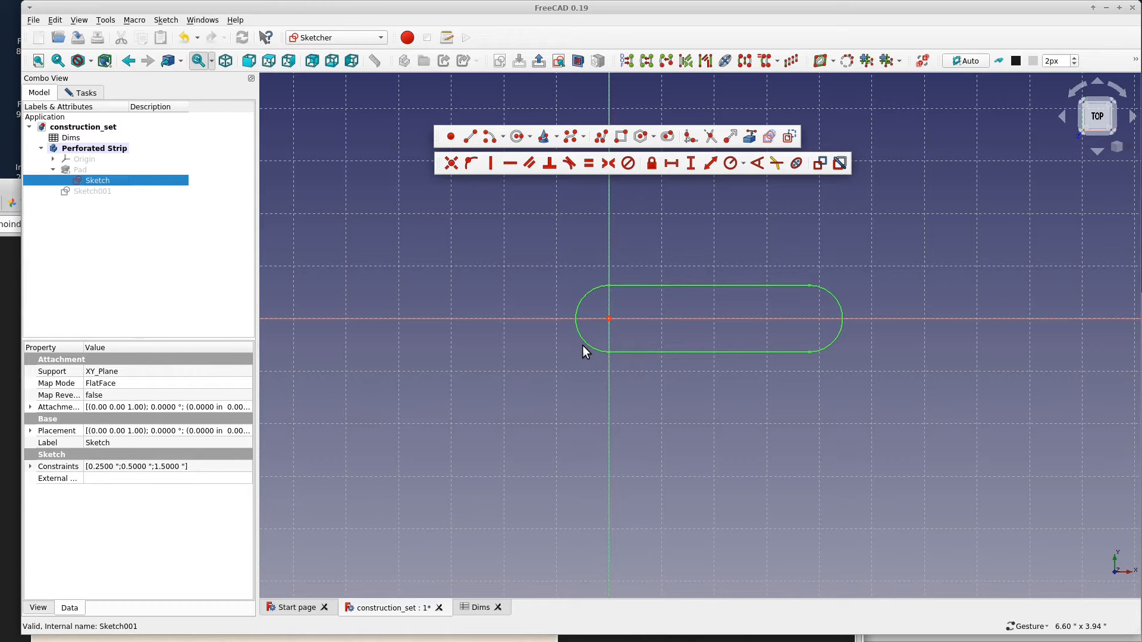
scroll(687, 337, up, 4)
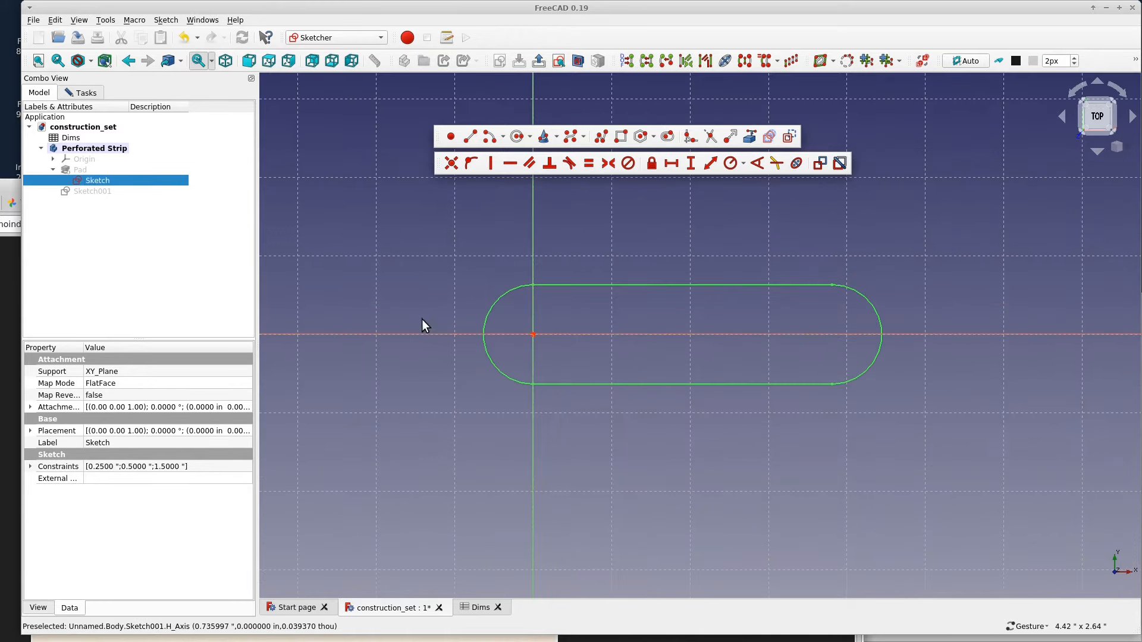
click(94, 191)
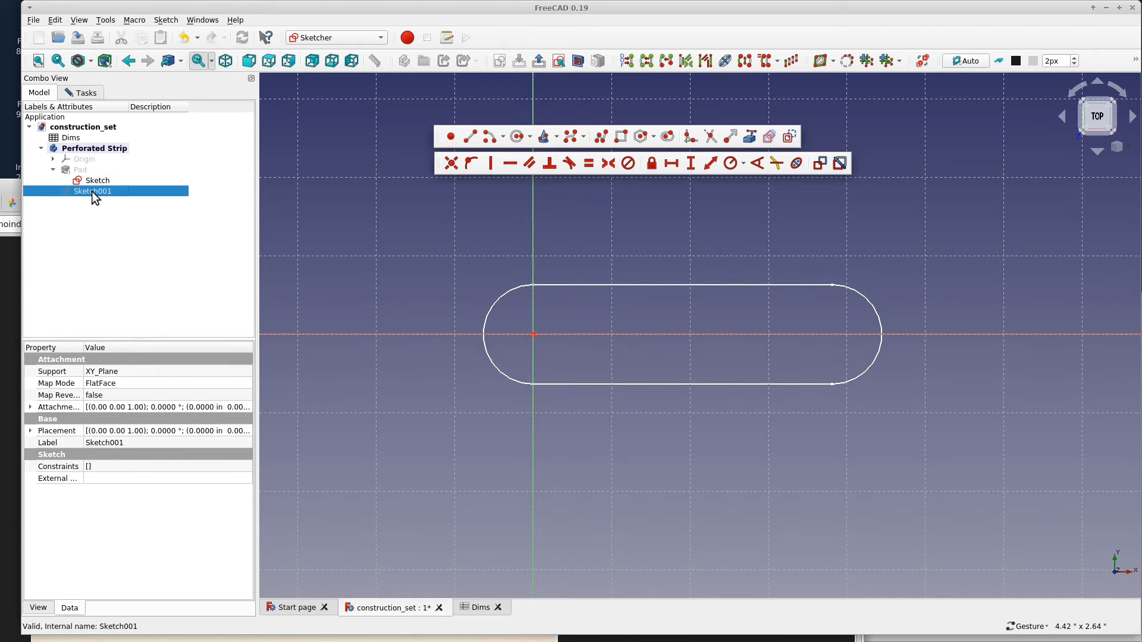
Open Sketch001 for editing and draw a circle about 0.33 in in diameter inside the strip outline, to the right of the origin
double_click(91, 191)
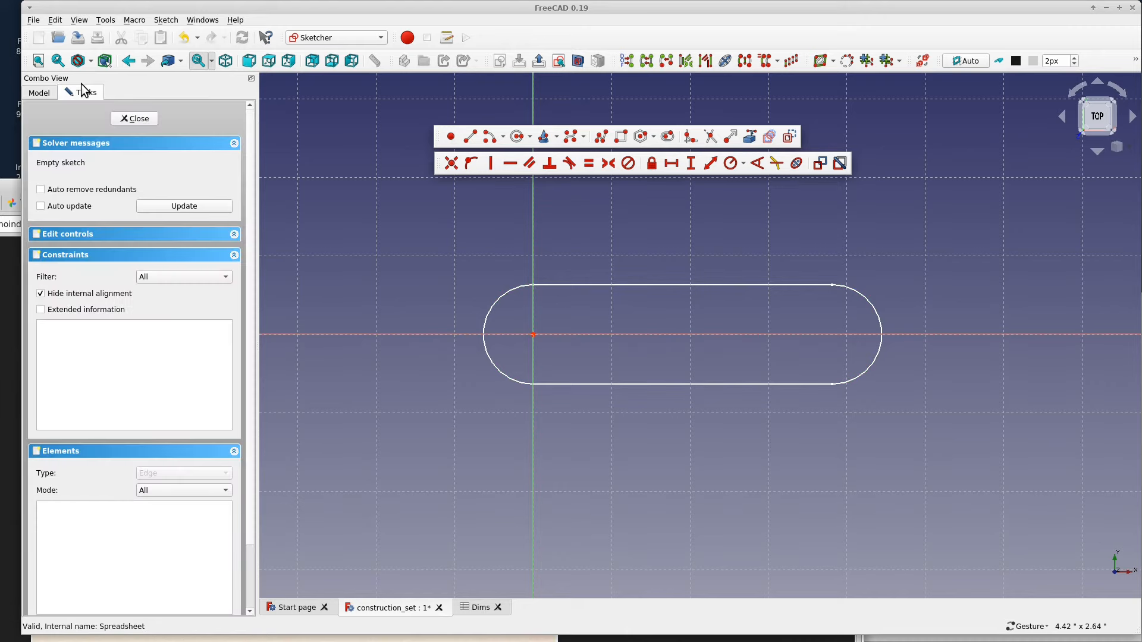
click(519, 141)
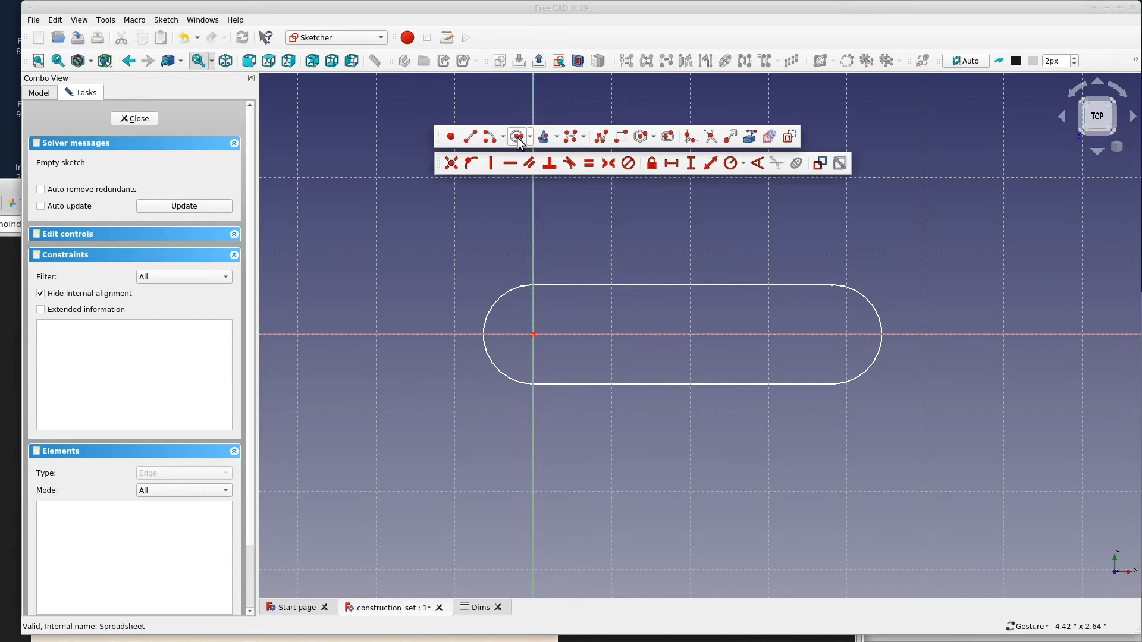
click(576, 322)
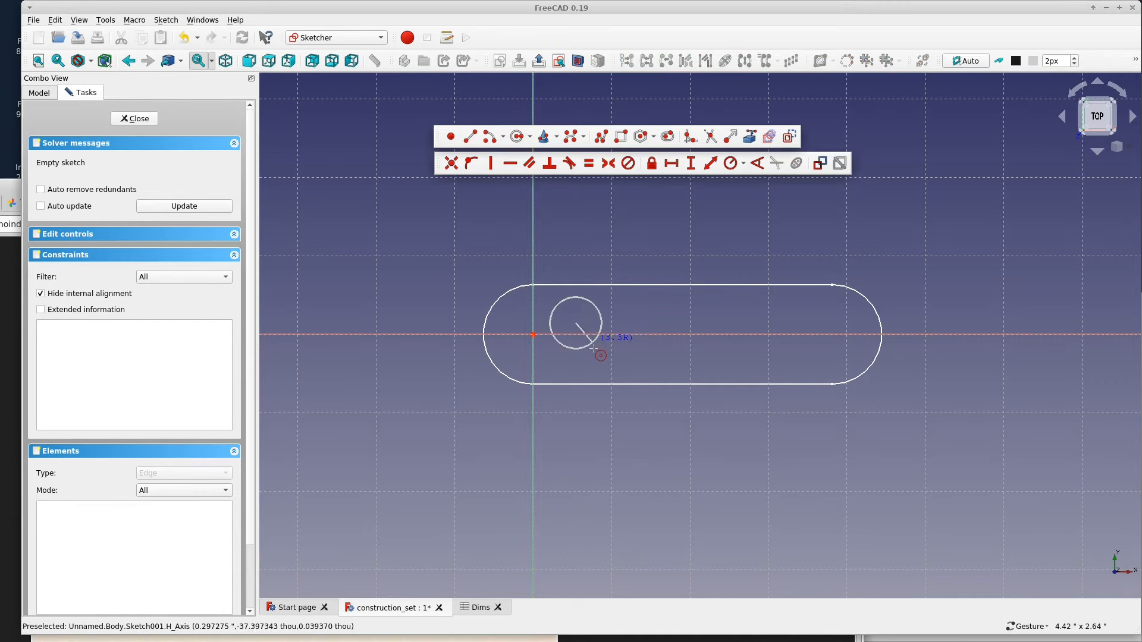
click(598, 346)
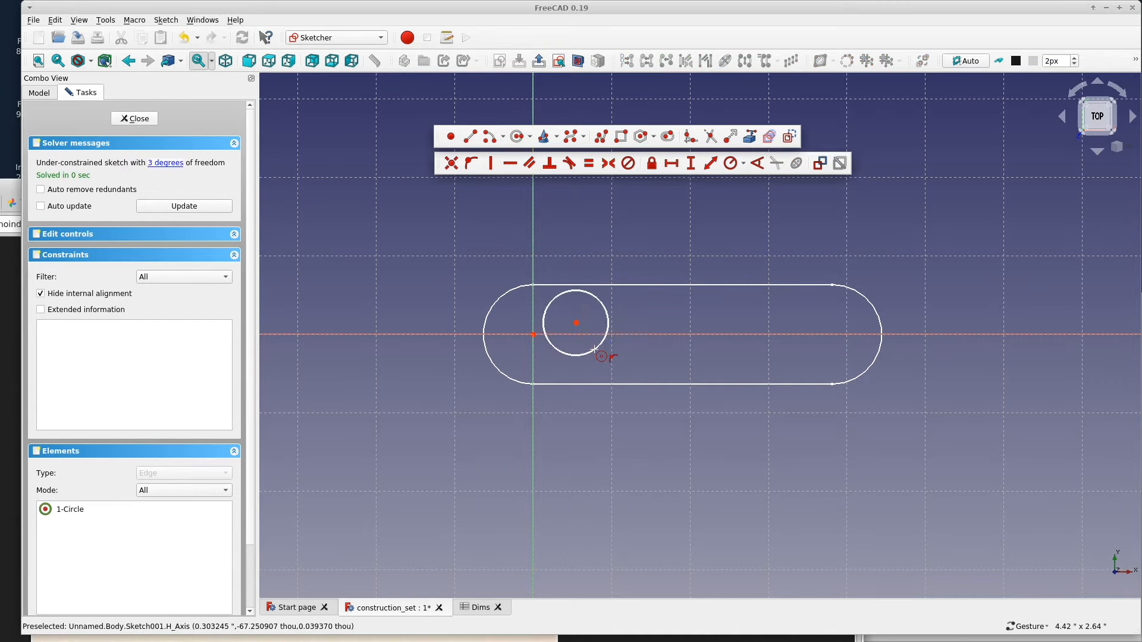
Constrain the circle's diameter with a formula referencing the hole dimension of 0.169 in from the Dims spreadsheet
click(577, 323)
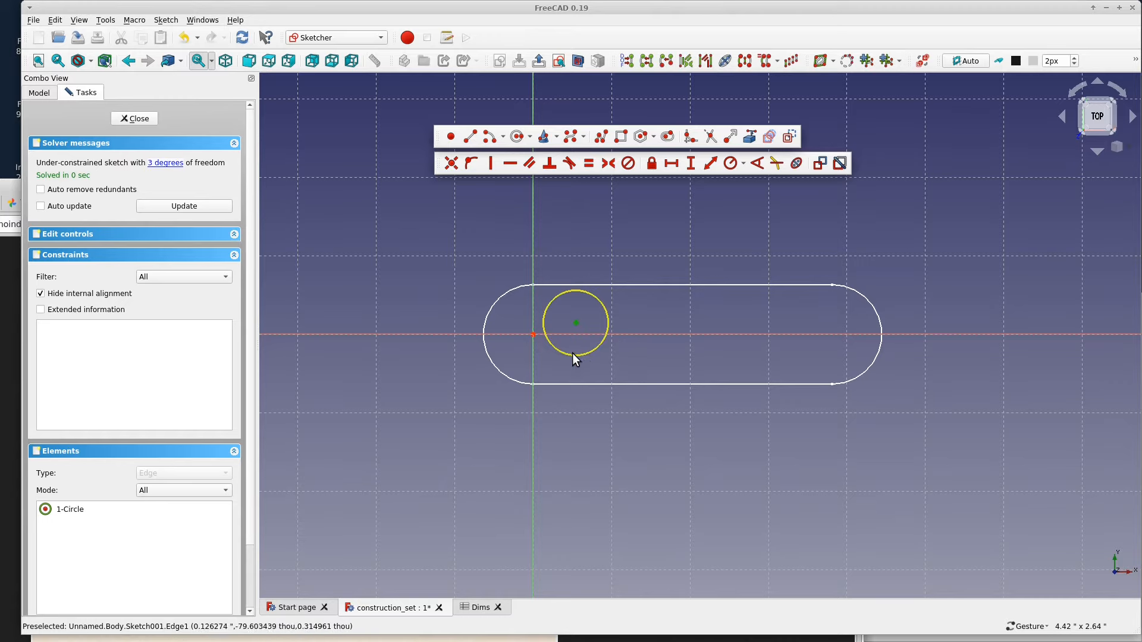
click(597, 346)
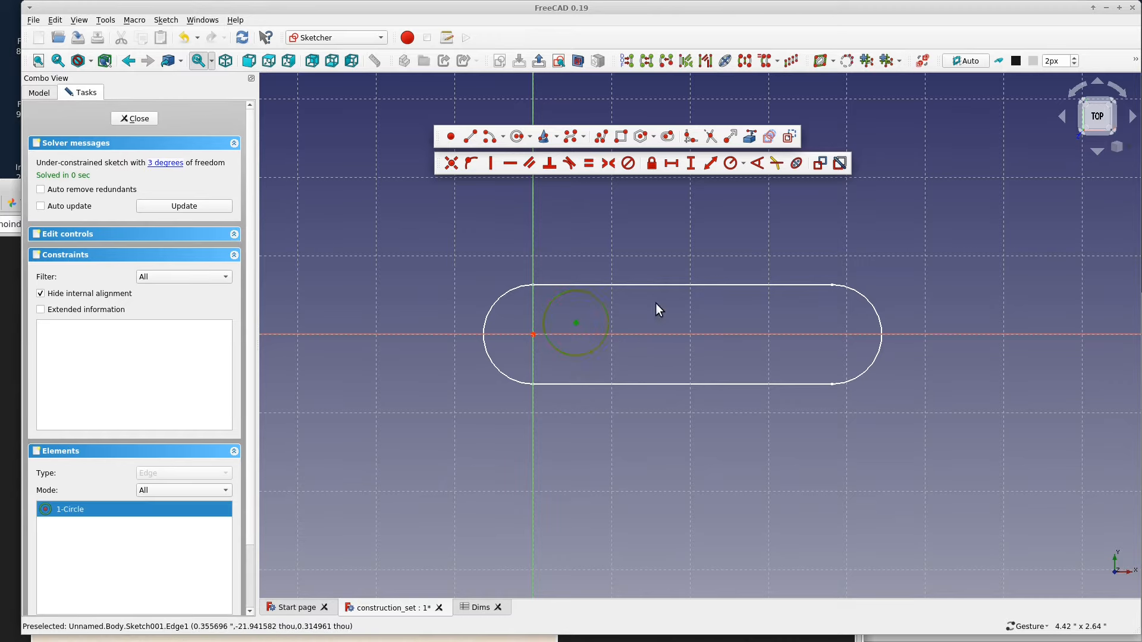
click(744, 166)
click(751, 195)
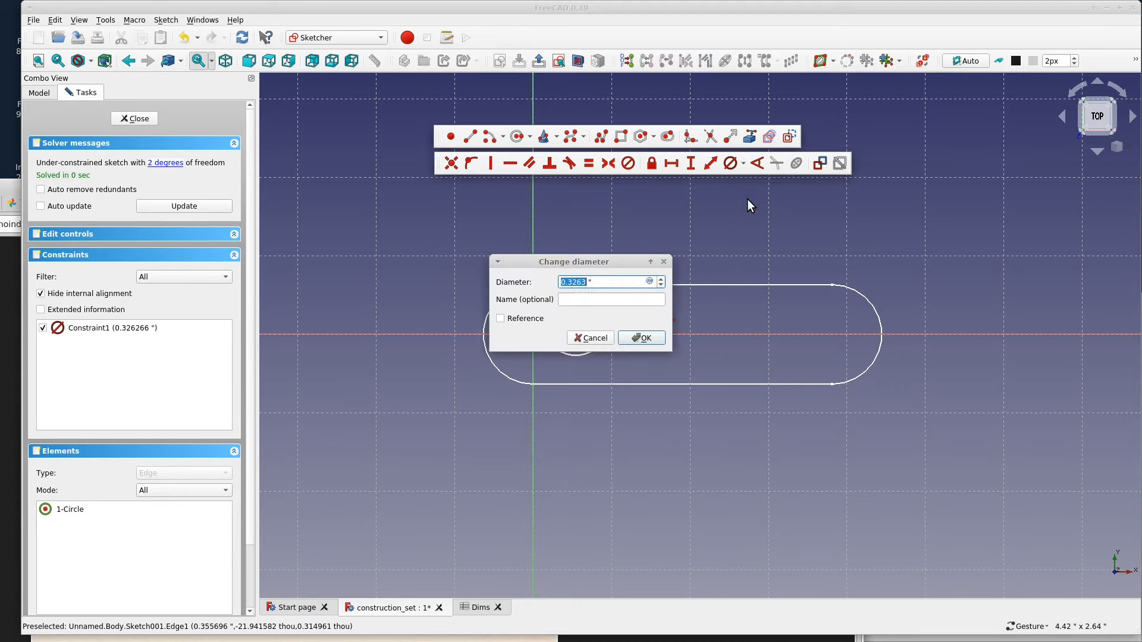
text(=Dims.hole)
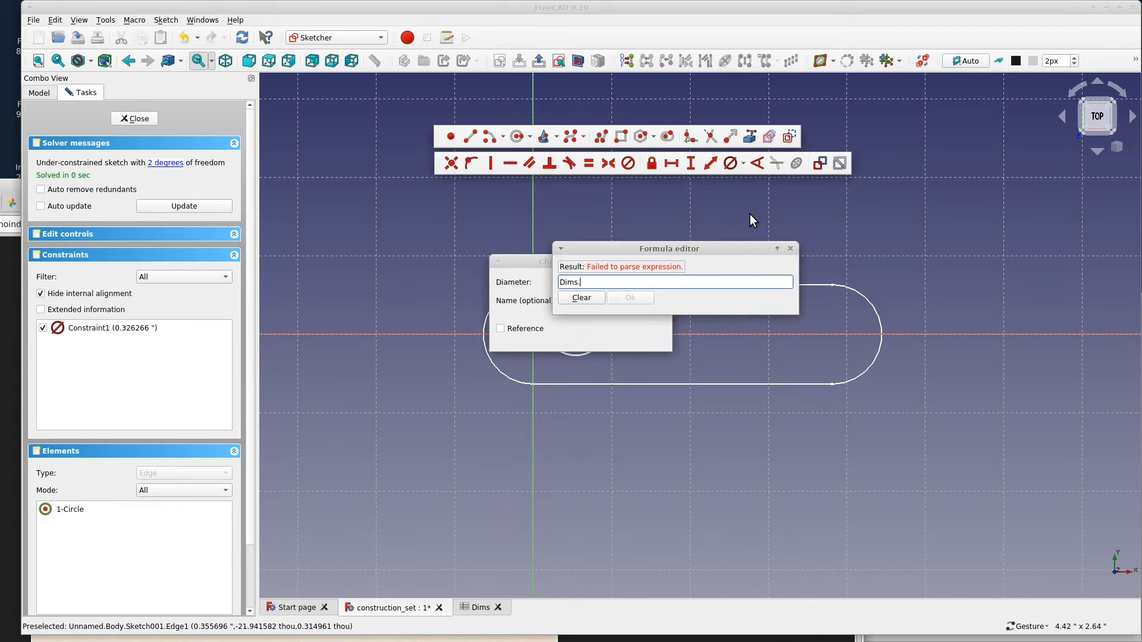
key(Down)
key(Down)
key(Return)
key(Return)
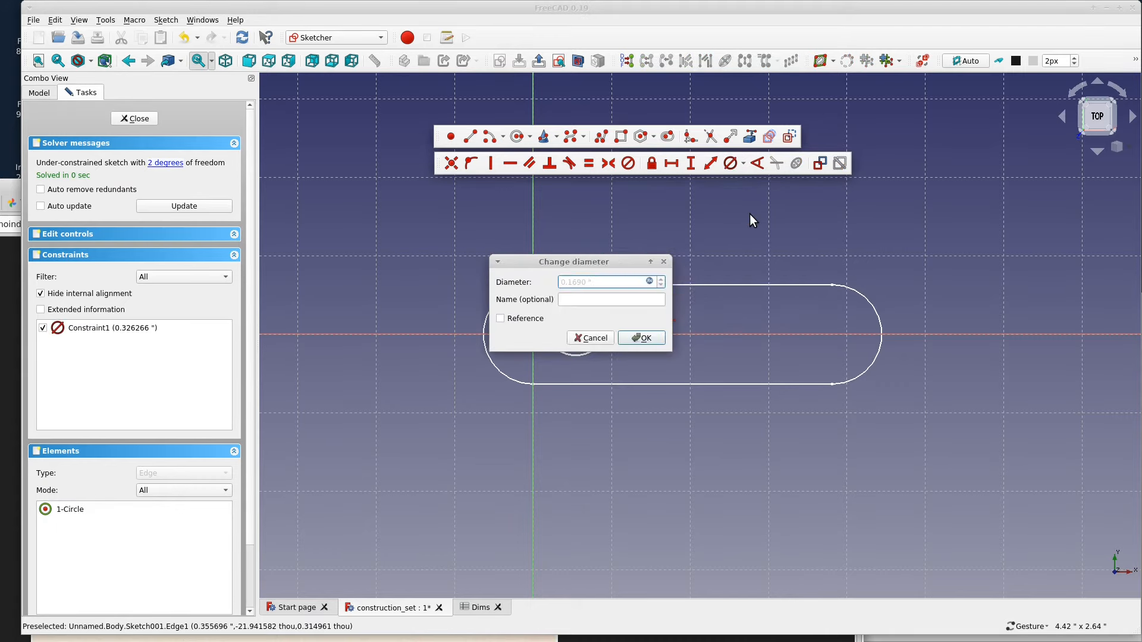
key(Return)
Make the circle's centre coincident with the sketch origin and close the sketch
click(575, 323)
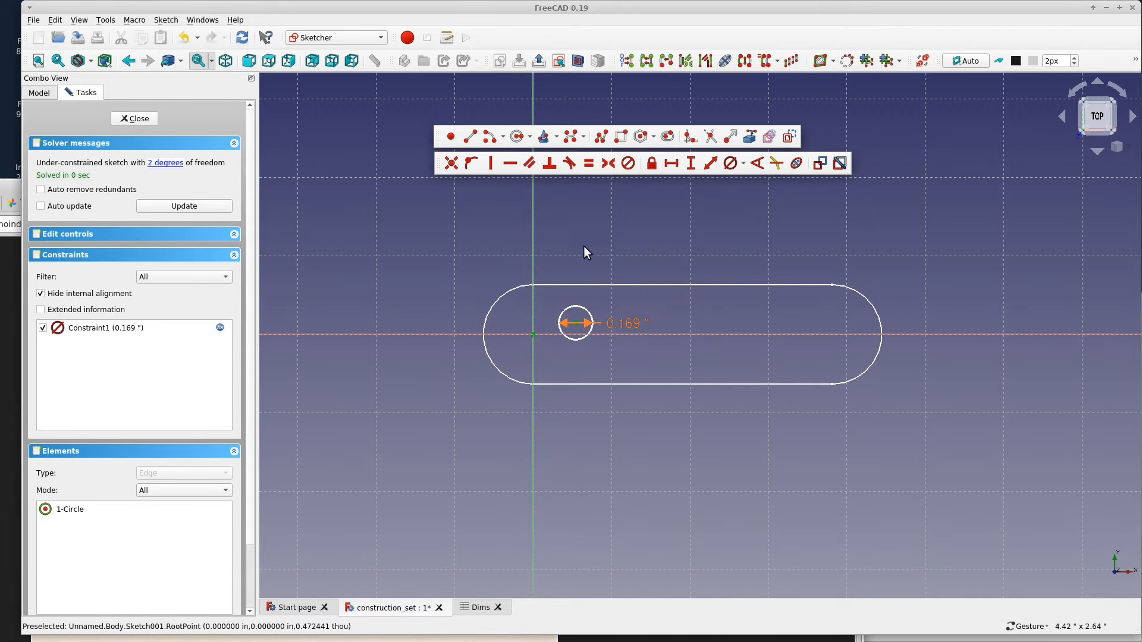
click(450, 166)
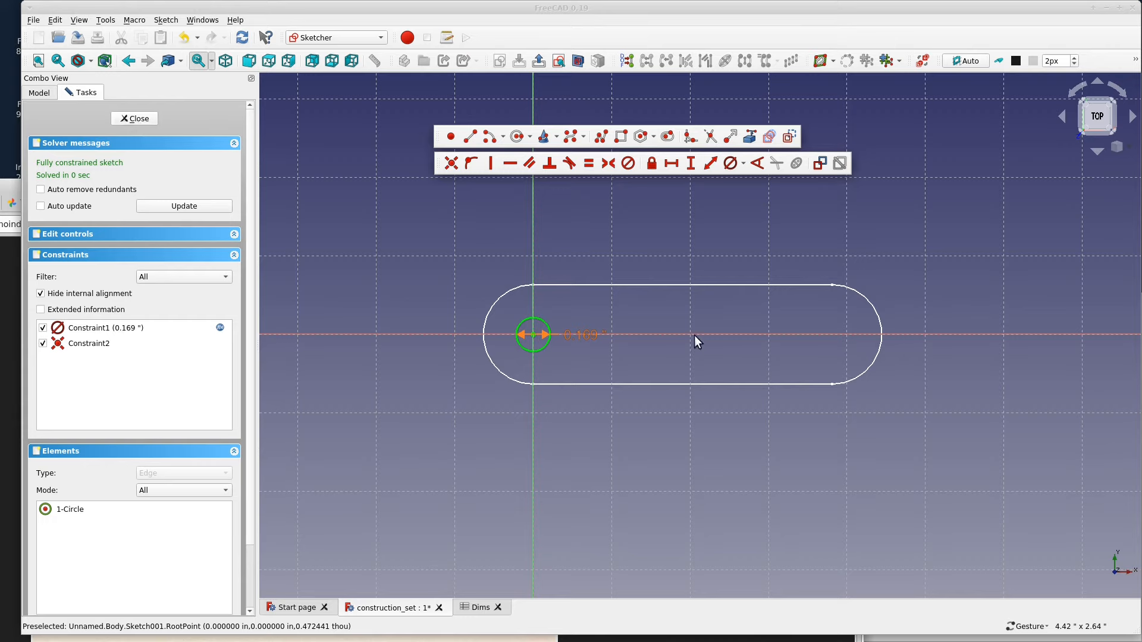
click(134, 119)
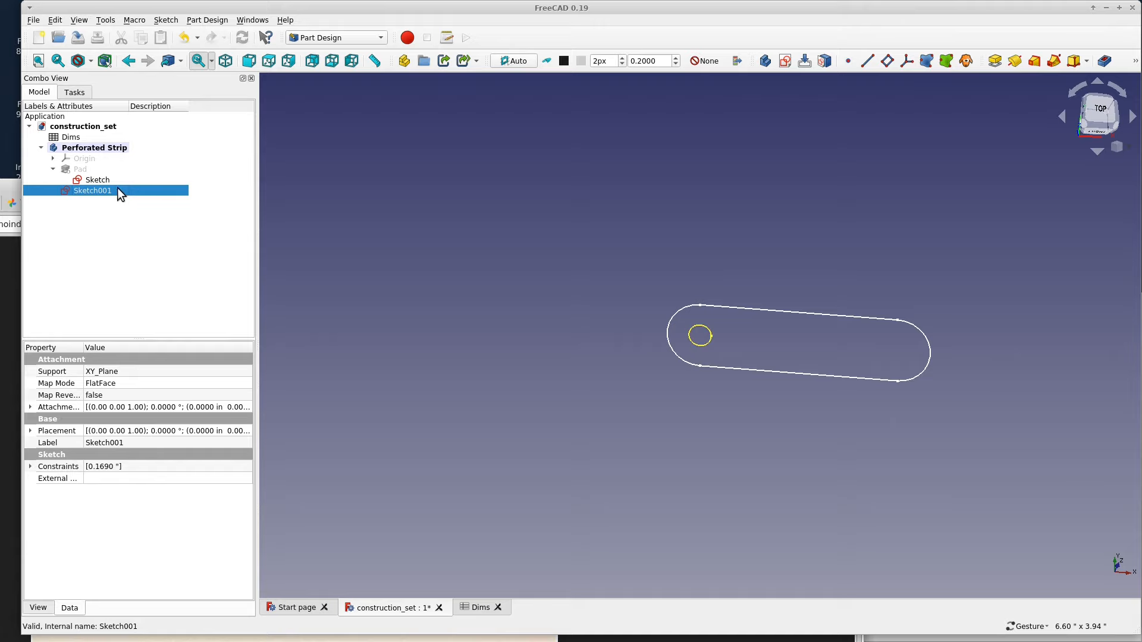
Show the Pad again and hide its base outline sketch
click(83, 168)
key(space)
click(97, 180)
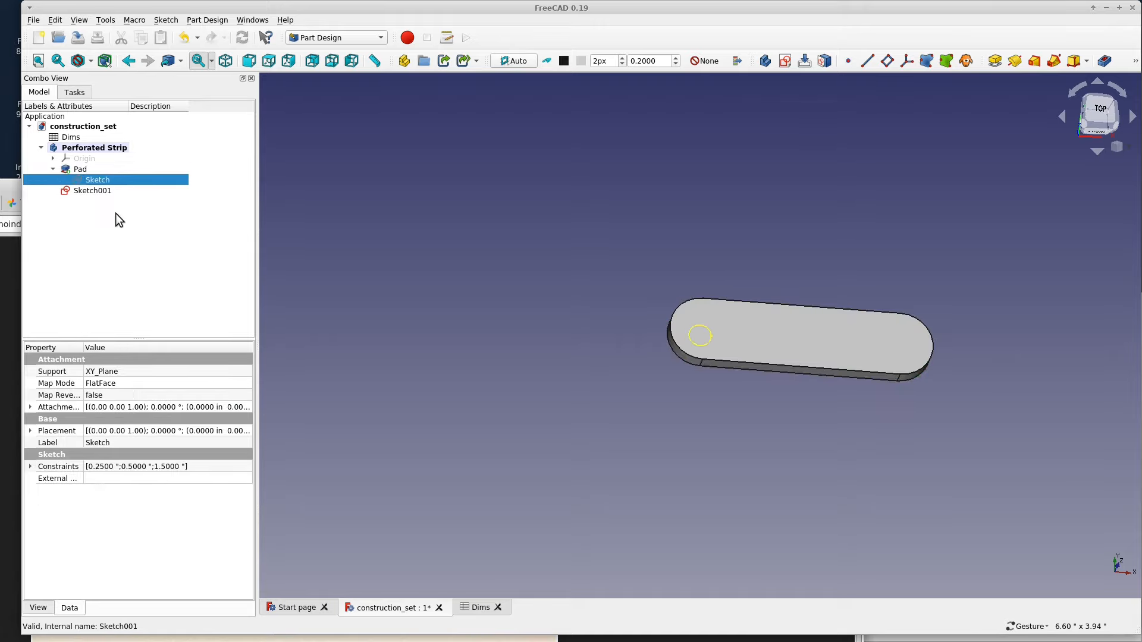
Create a Pocket from Sketch001 with type Through all and the Reversed option on
click(96, 190)
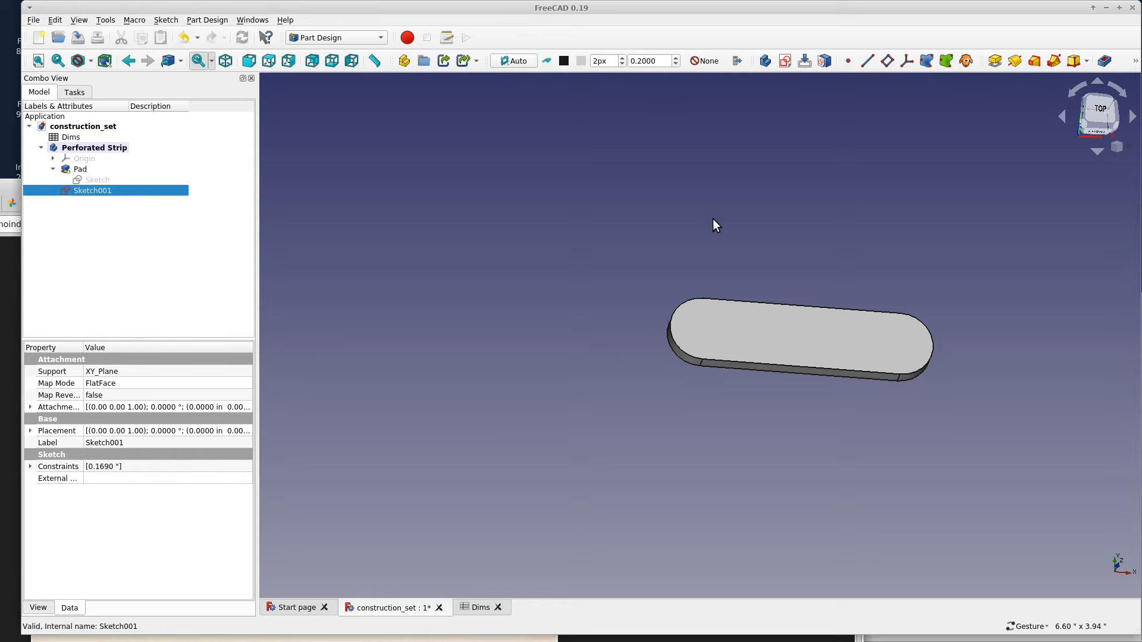
click(1103, 62)
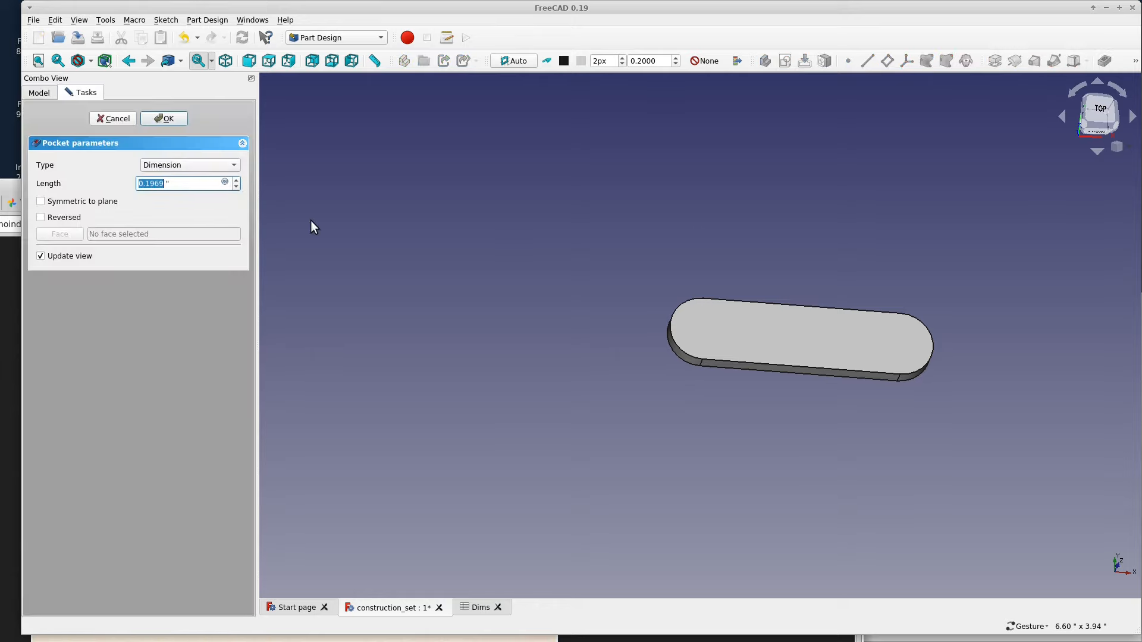
click(234, 168)
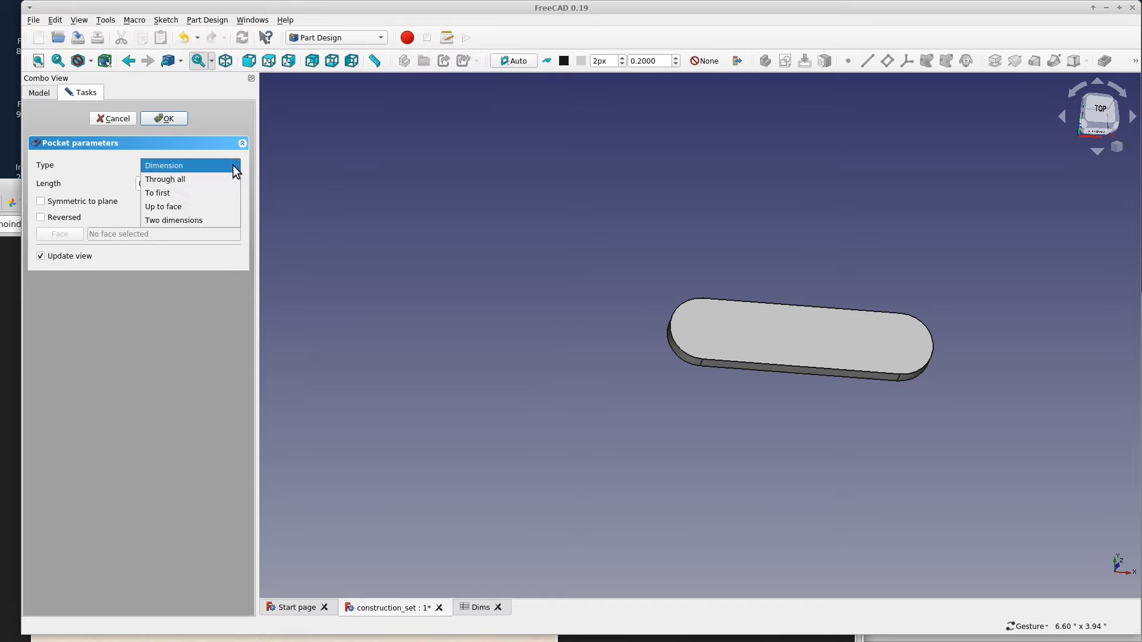
click(204, 178)
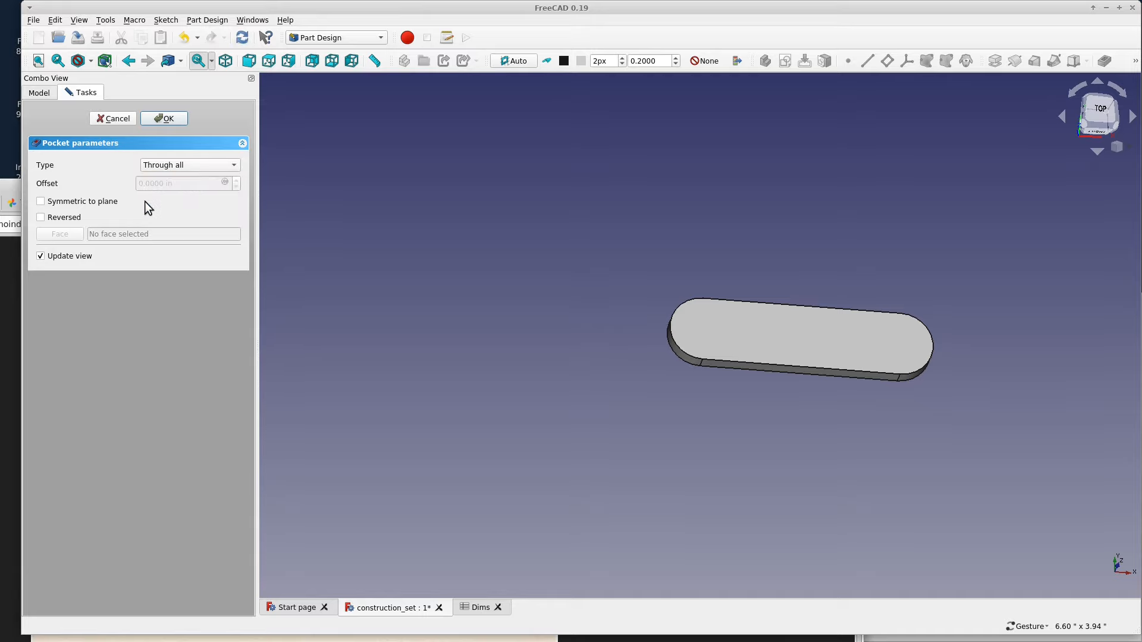
click(43, 218)
click(169, 118)
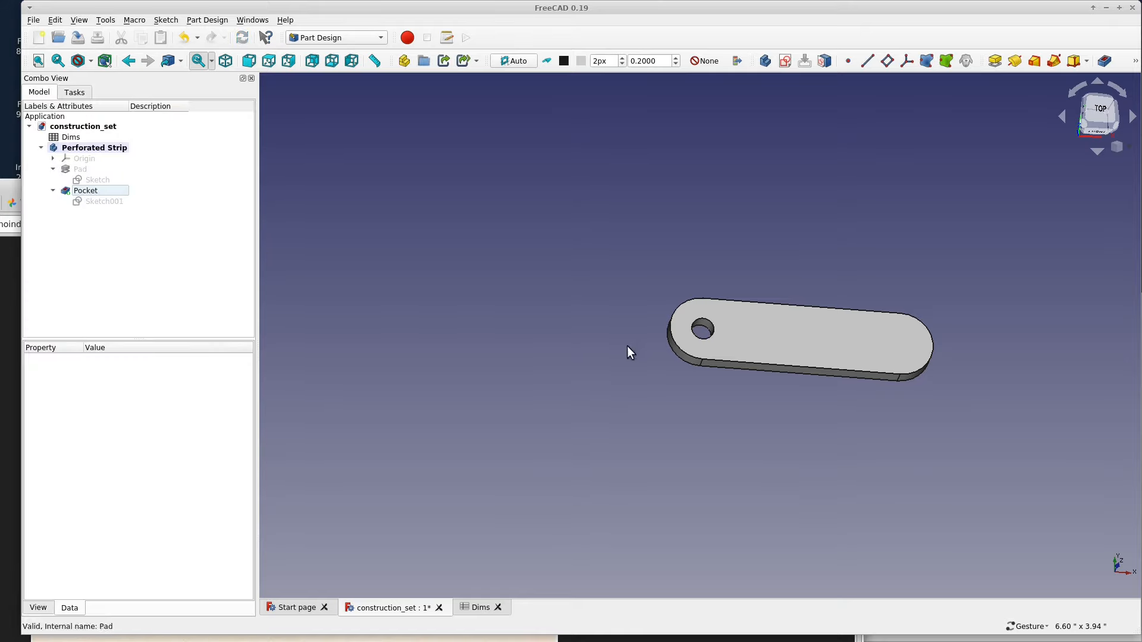
Turn off the Pocket's Reversed option and inspect the strip from below and above
double_click(85, 190)
click(62, 216)
click(165, 119)
drag(914, 394, 655, 315)
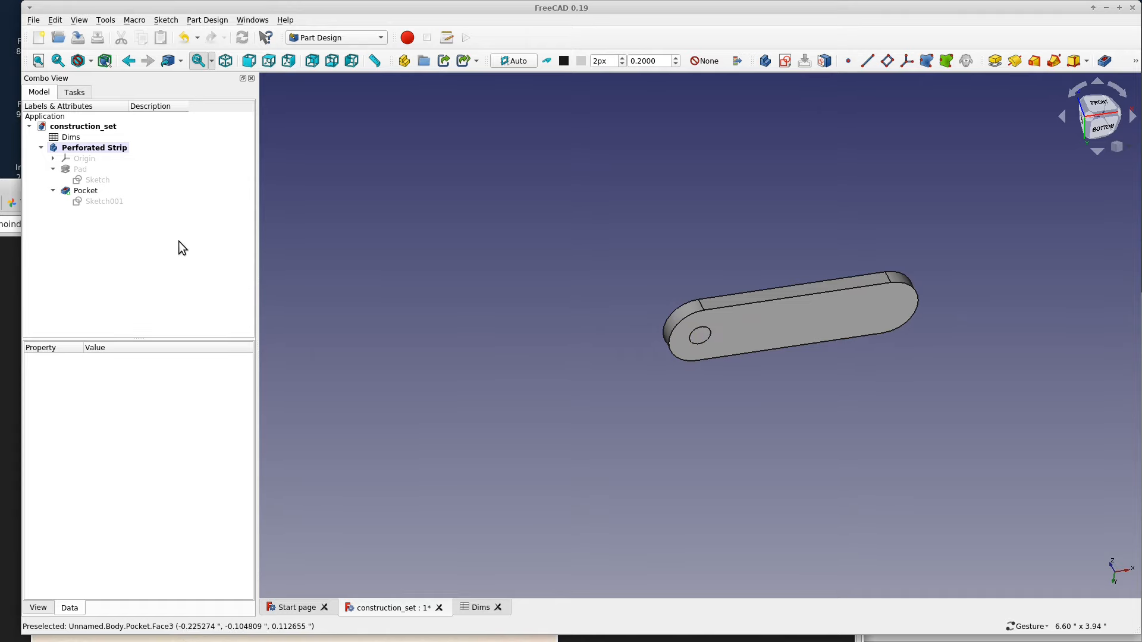
key(2)
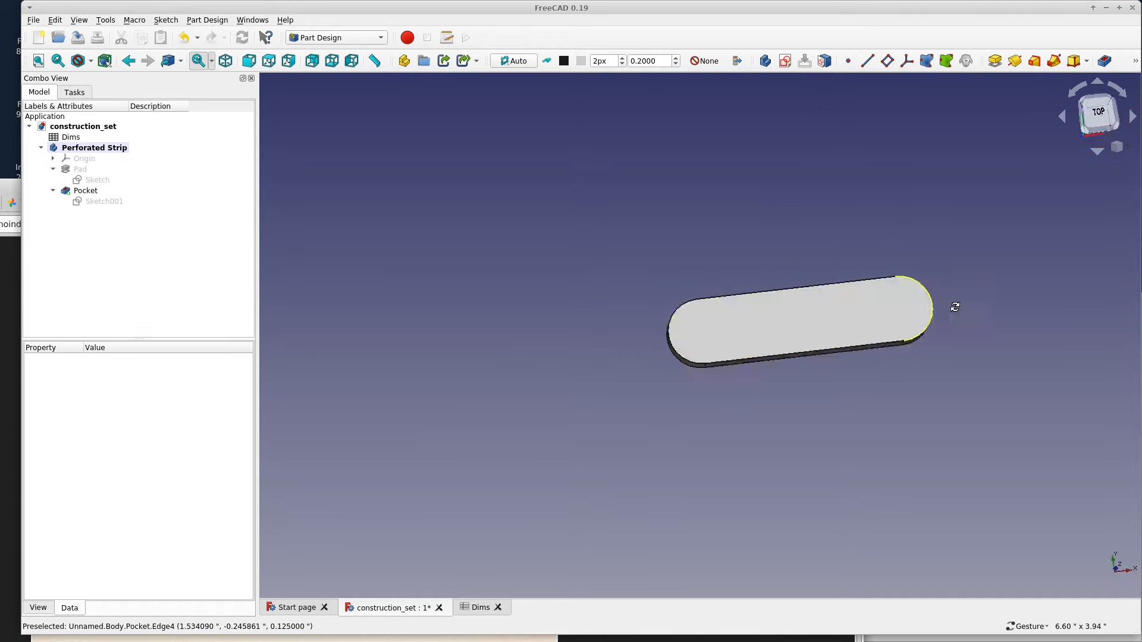
Turn the Pocket's Reversed option back on and inspect the hole through the strip
double_click(84, 190)
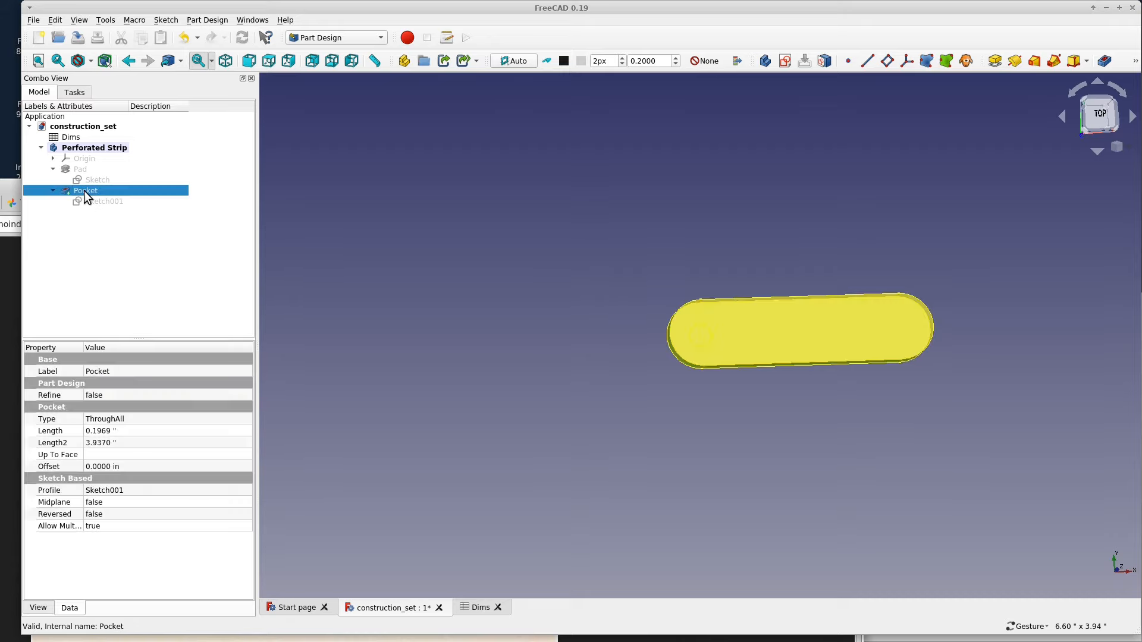
click(59, 220)
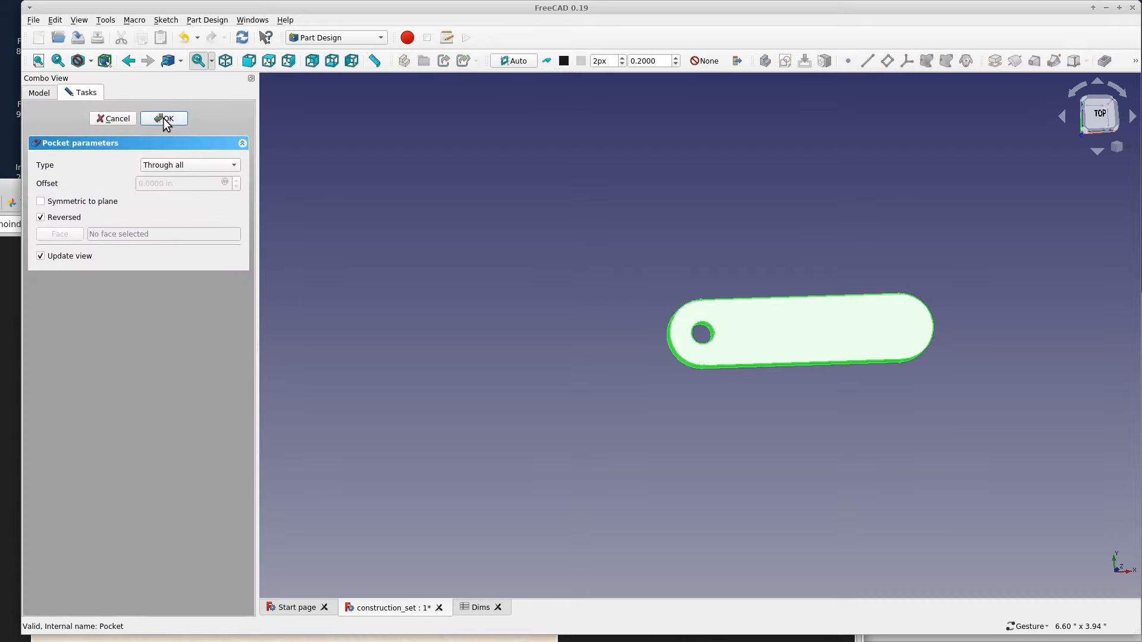
click(164, 118)
click(573, 317)
mouse_move(896, 355)
mouse_down()
mouse_move(828, 382)
mouse_move(784, 292)
mouse_move(856, 198)
mouse_move(826, 321)
mouse_move(841, 408)
mouse_move(764, 334)
mouse_up()
Collapse the Pad and Pocket in the model tree and examine the Perforated Strip body and both features with their properties
click(53, 190)
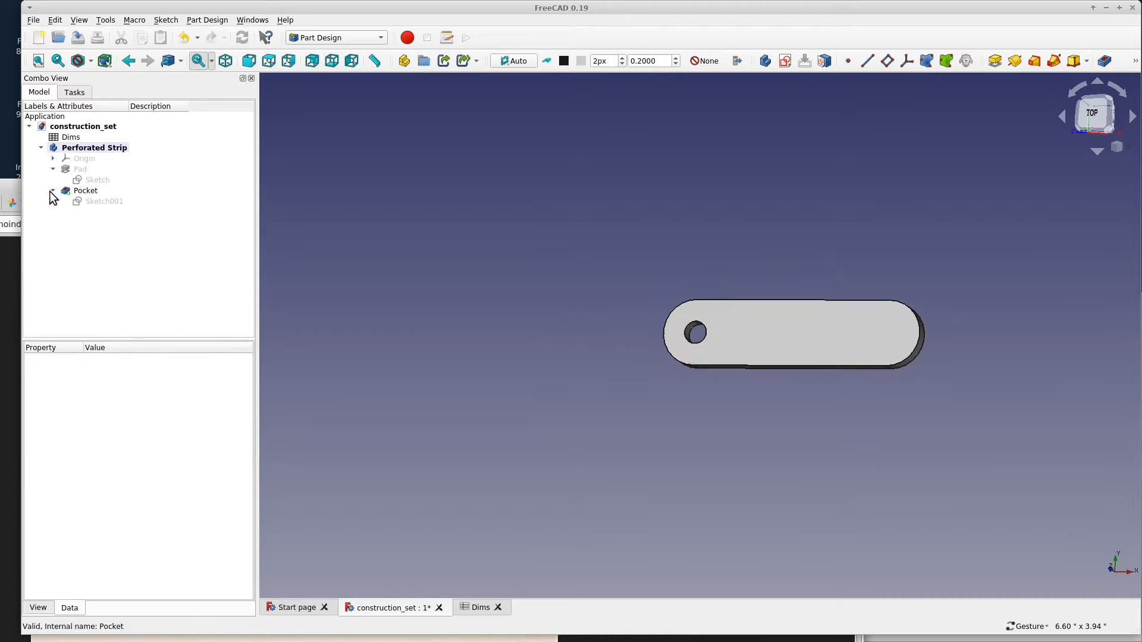
click(53, 169)
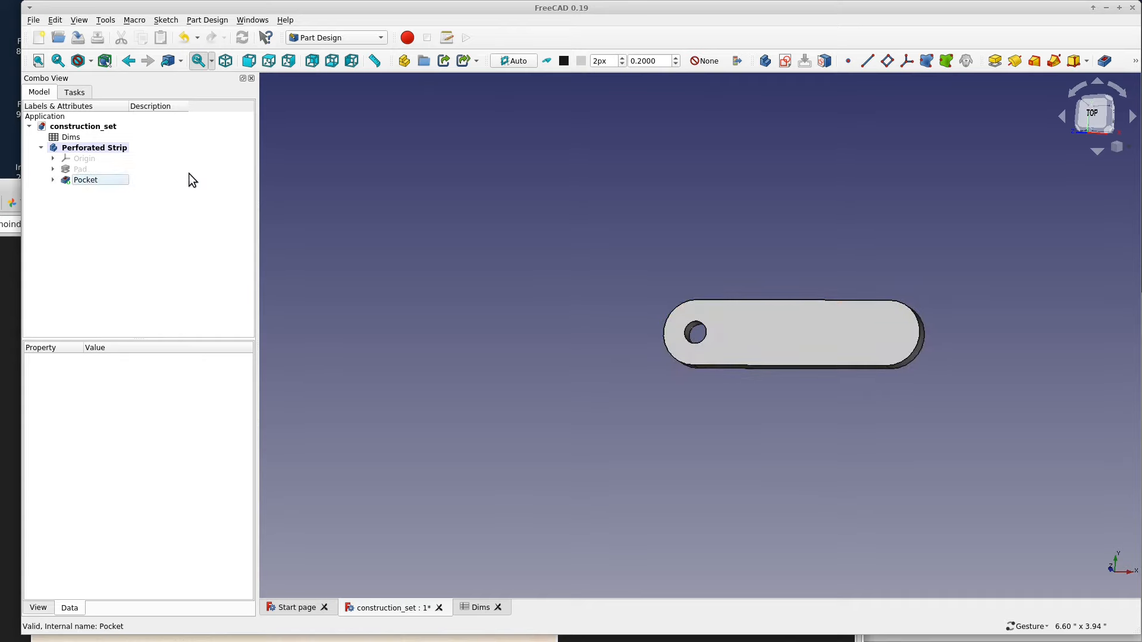
click(122, 159)
click(108, 147)
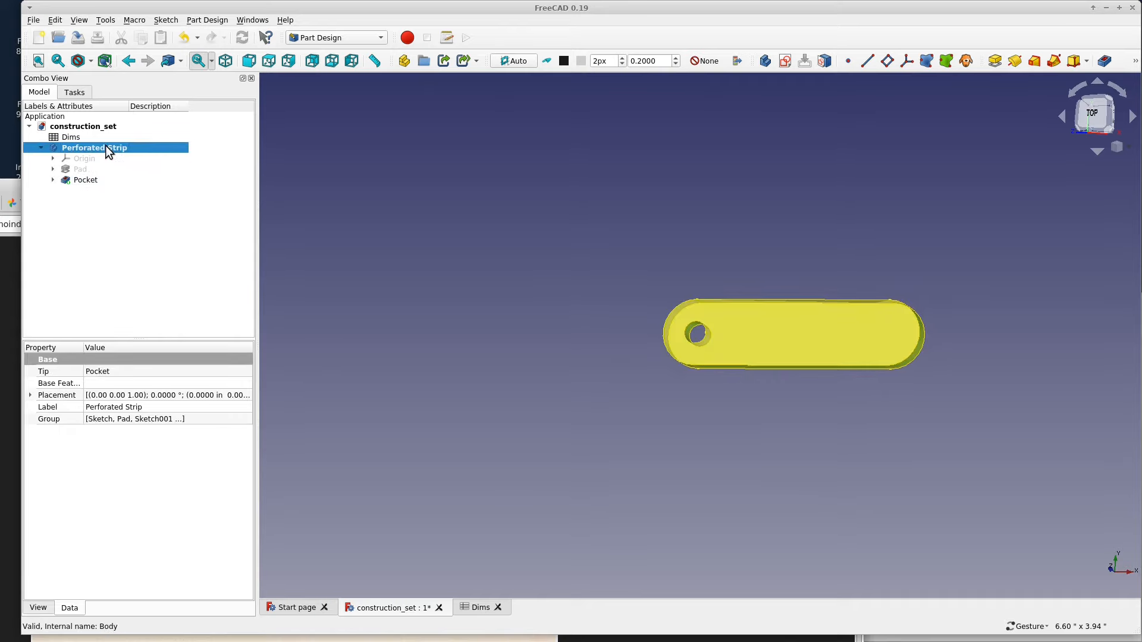
drag(980, 442, 988, 474)
click(88, 168)
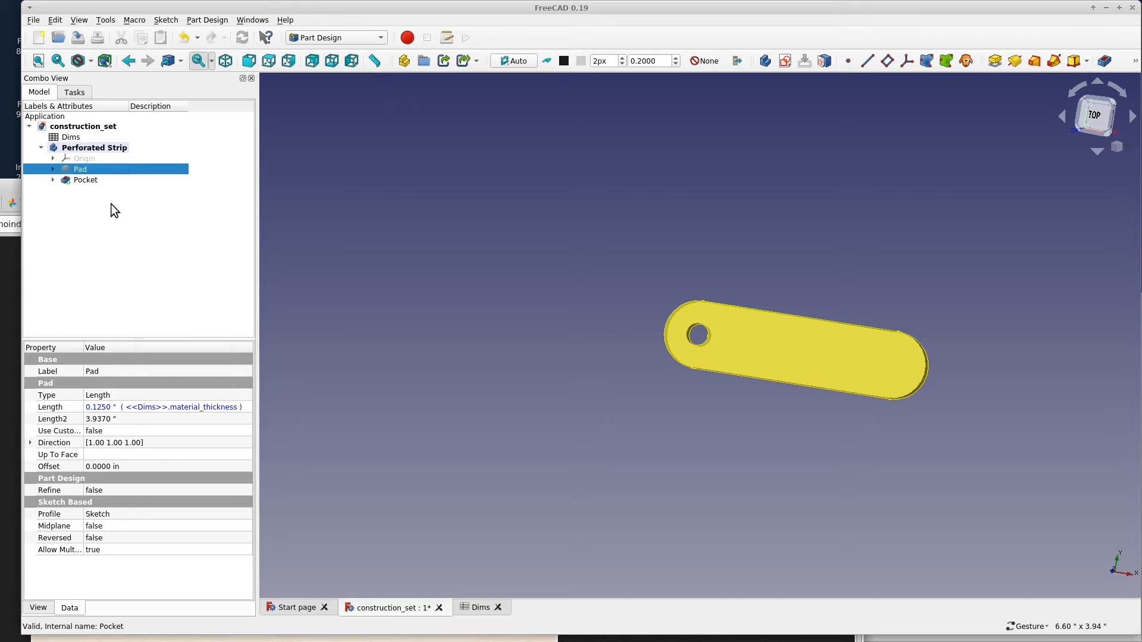
click(93, 181)
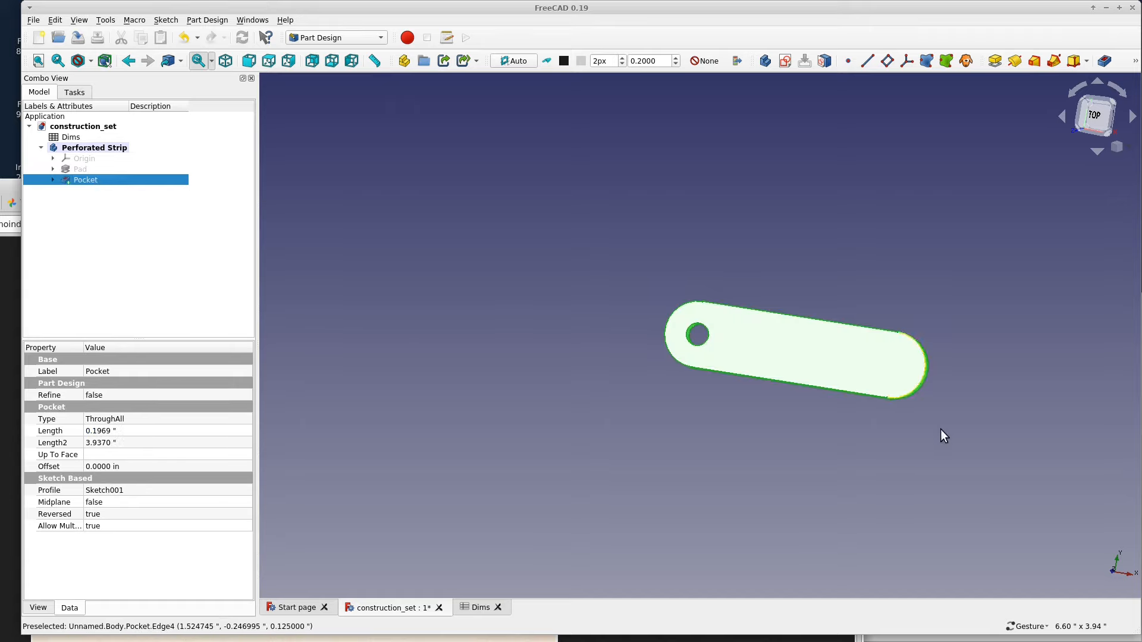
drag(940, 429, 849, 412)
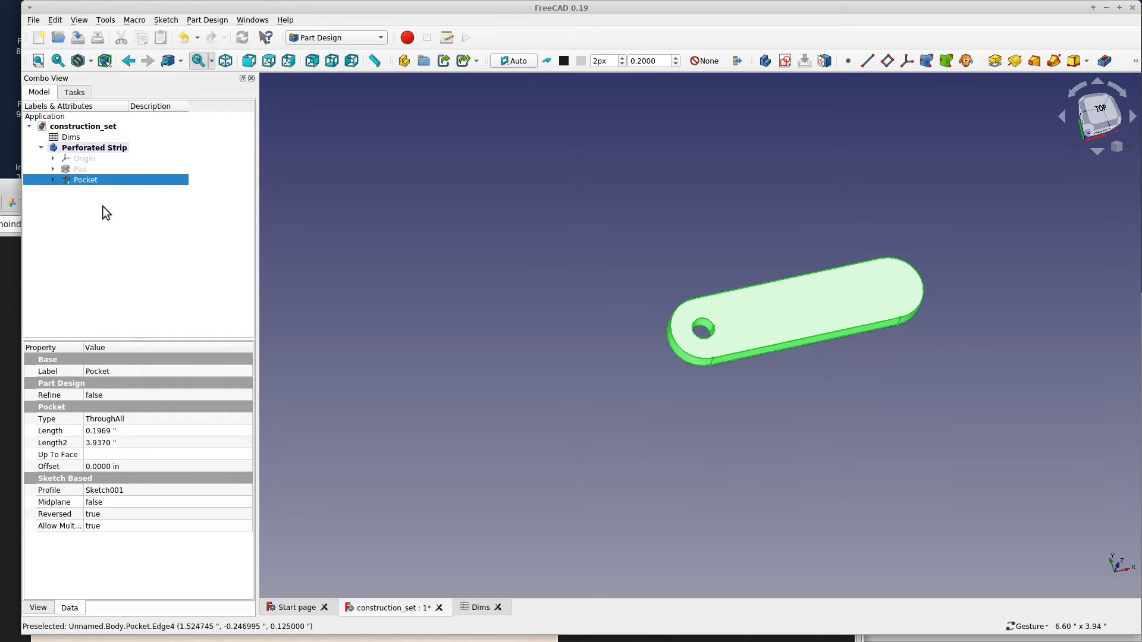
Change the Pocket's type to Dimension and set its length to the formula <<Dims>>.material_thickness / 2
click(52, 180)
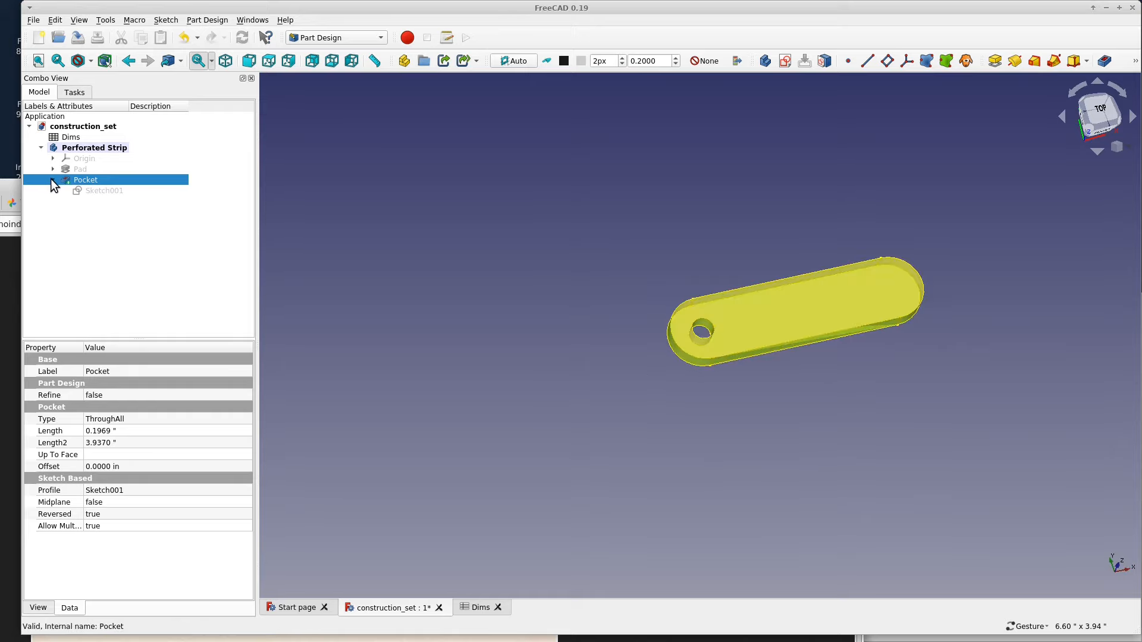
double_click(89, 178)
click(220, 167)
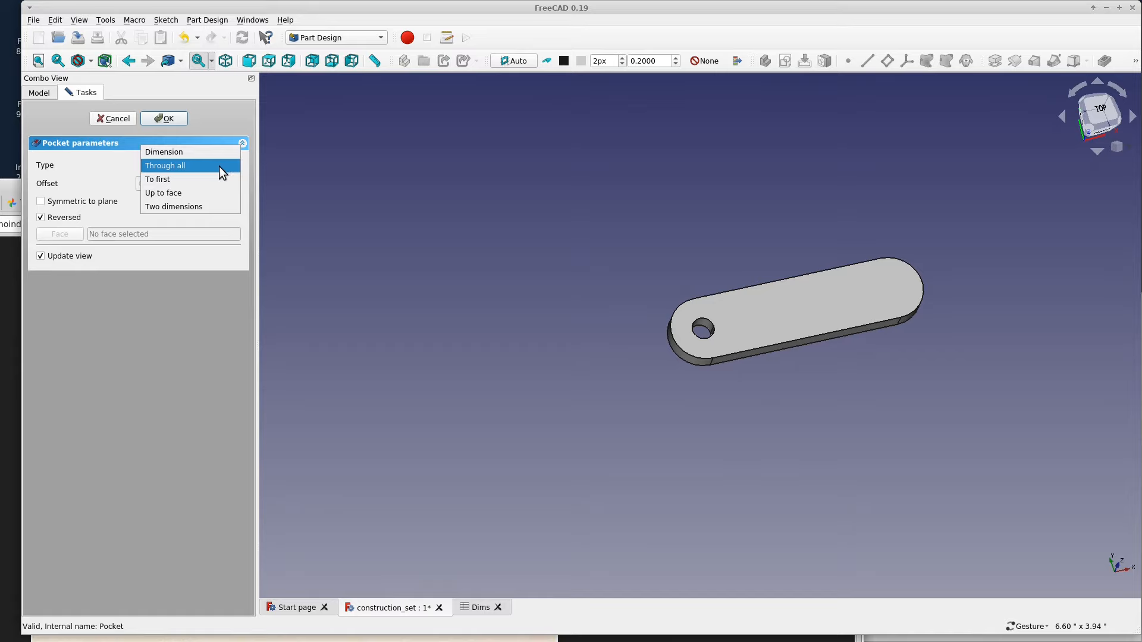
click(201, 152)
click(178, 183)
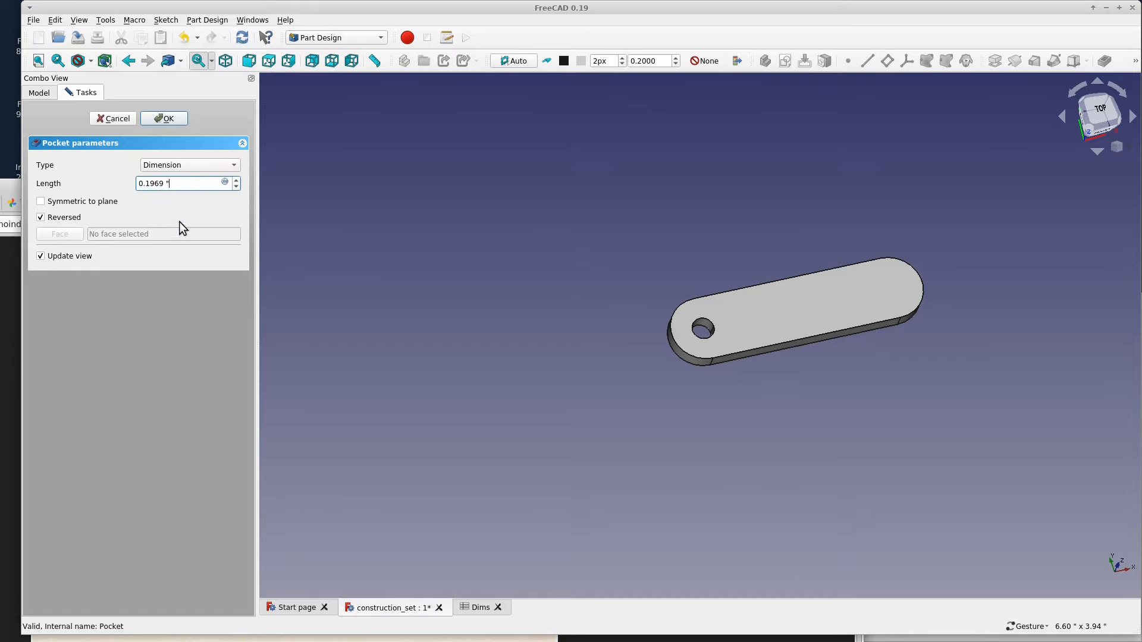
key(equal)
text(D)
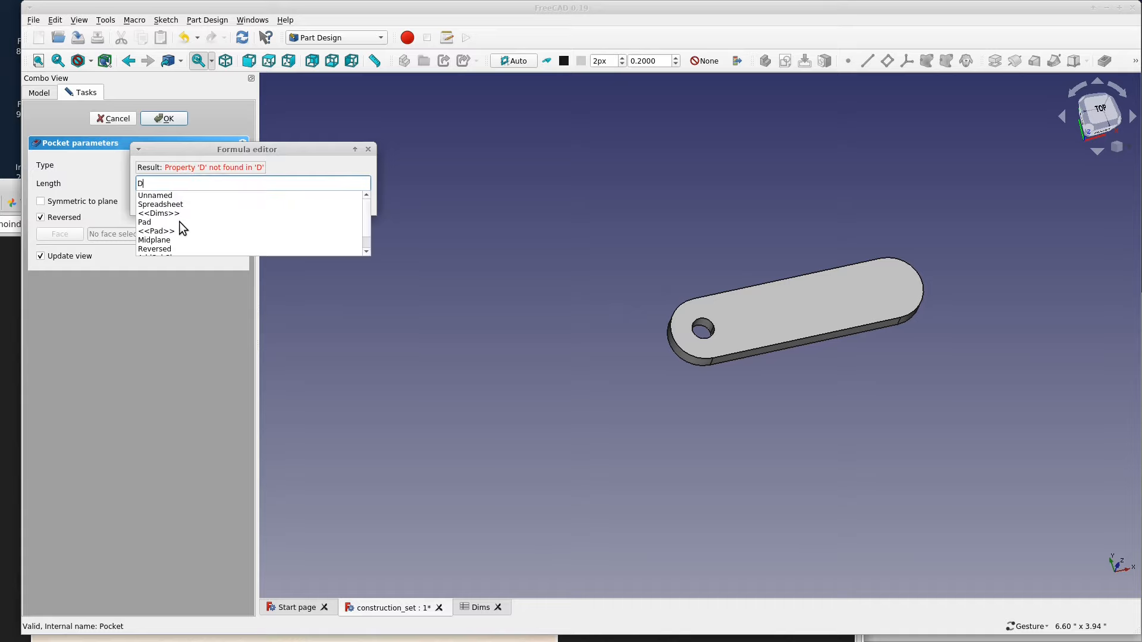
text(ims.mat)
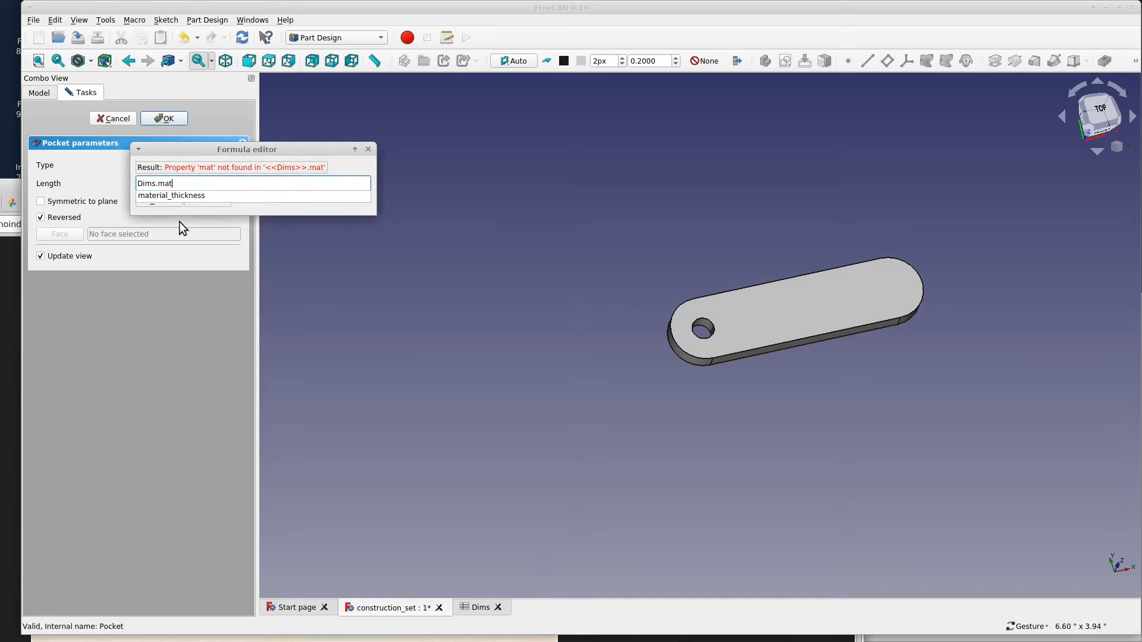
key(Down)
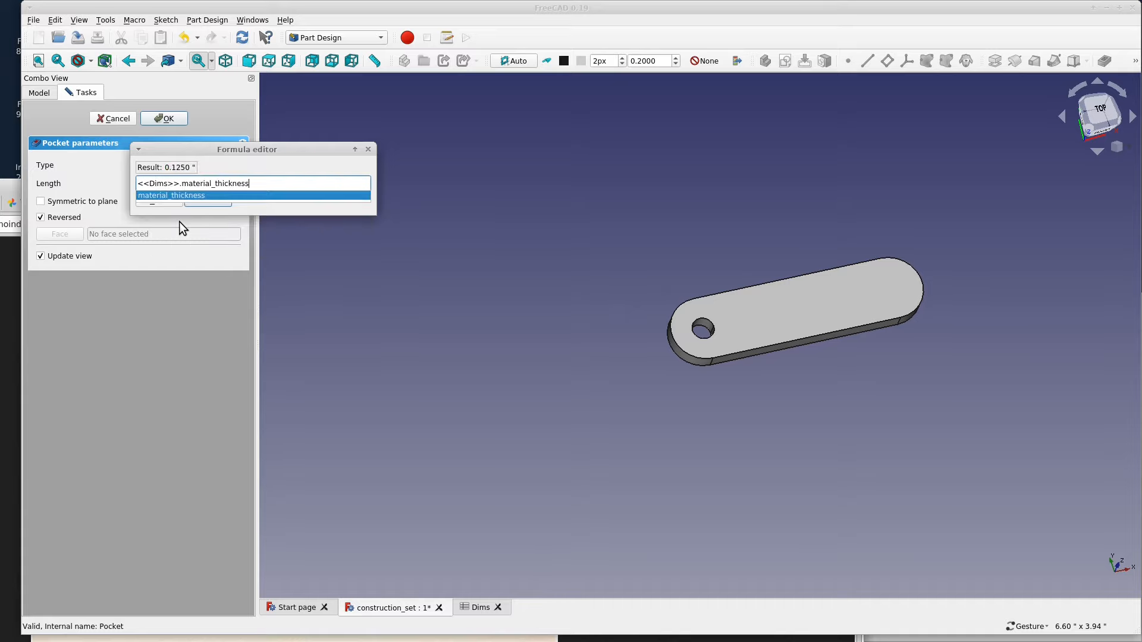
text(/ 2)
key(Return)
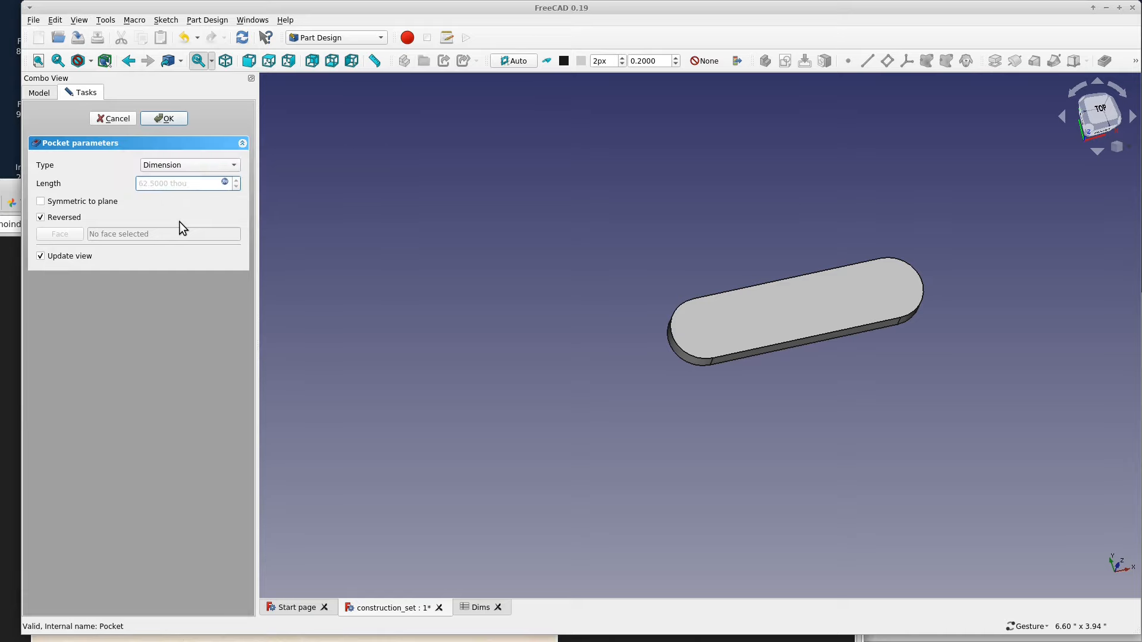
Confirm the half-thickness Pocket and inspect its hole from below the strip
click(166, 119)
drag(849, 456, 630, 349)
scroll(691, 345, up, 3)
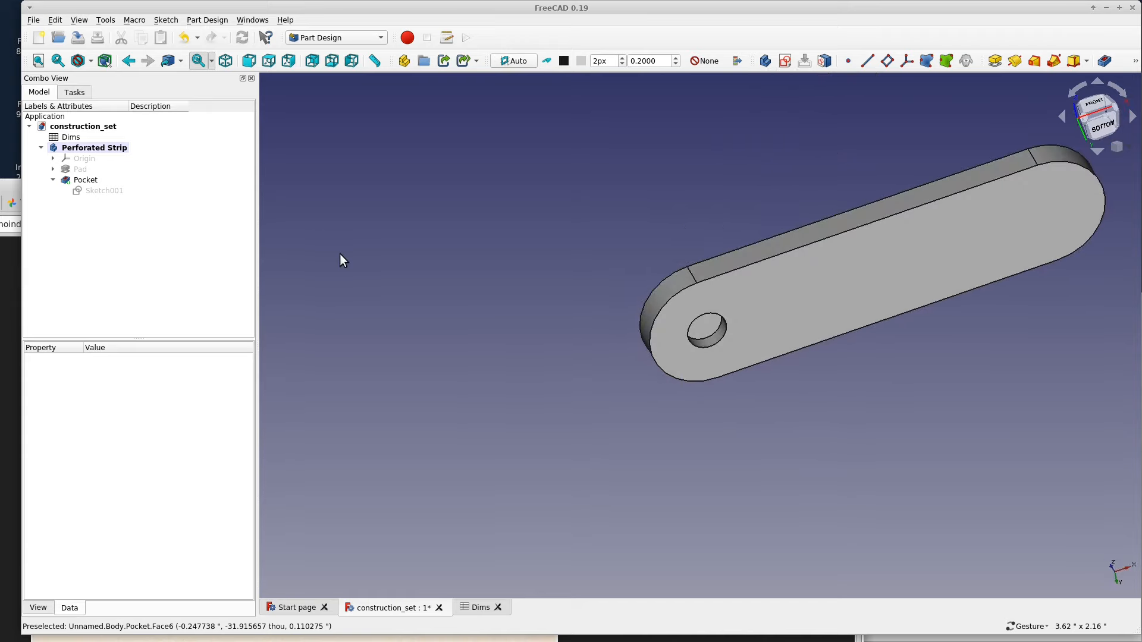
Change the Pocket's type back to Through all, inspect the hole and collapse the Pocket in the model tree
double_click(91, 179)
click(209, 165)
click(205, 166)
click(168, 120)
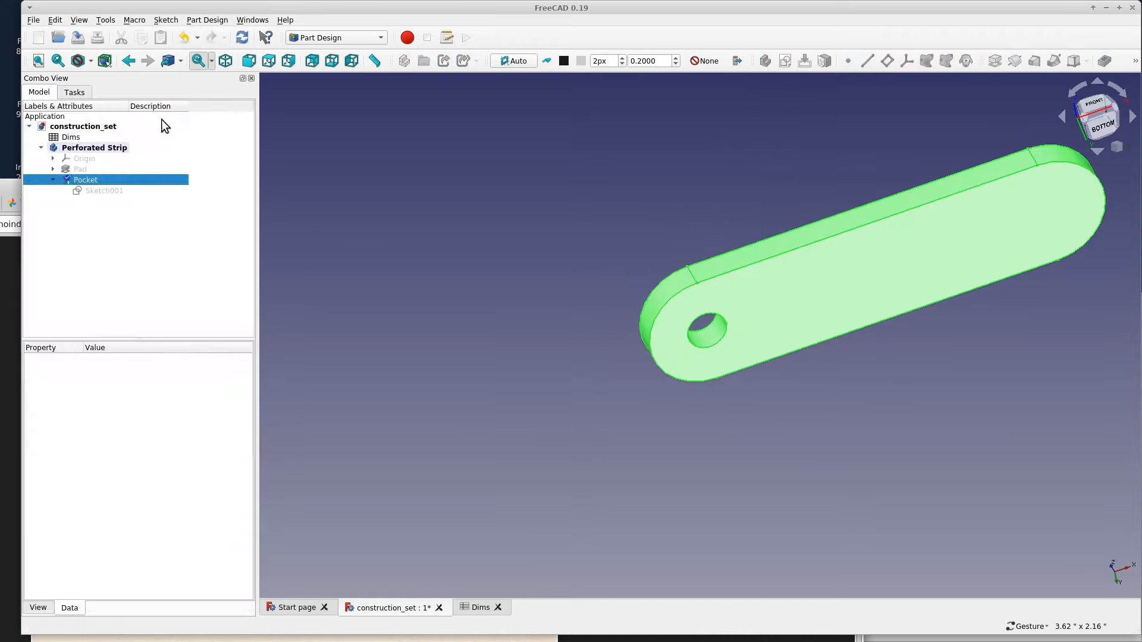
drag(787, 425, 422, 261)
click(53, 179)
click(135, 241)
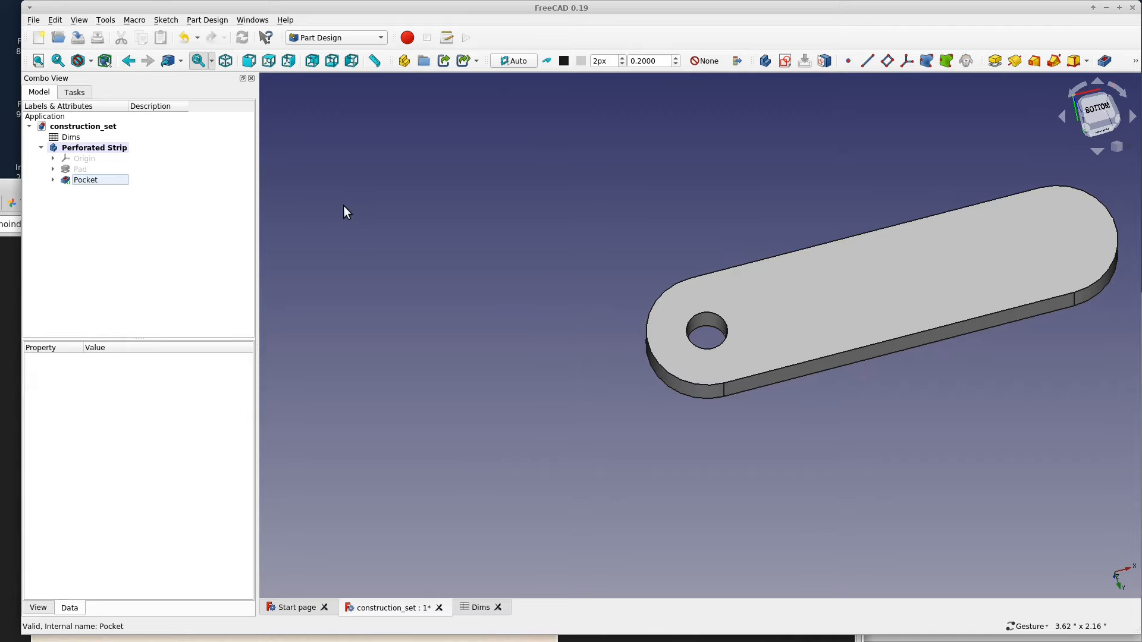
Move the modelling tools onto their own toolbar row and start a linear pattern of the Pocket along the horizontal sketch axis
click(85, 182)
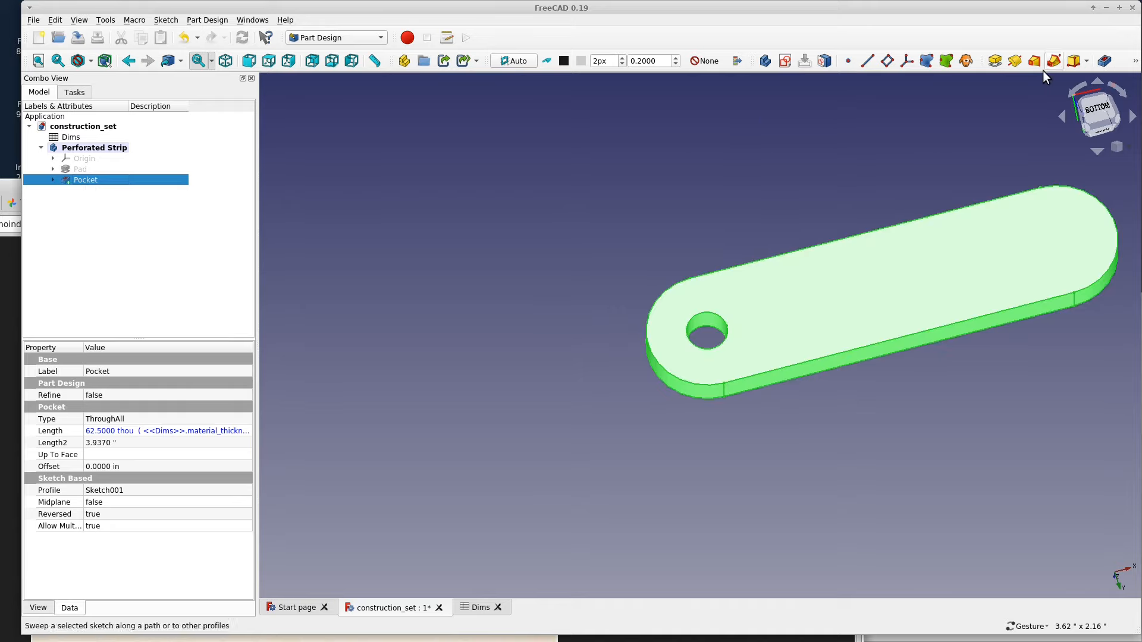
drag(983, 62, 245, 85)
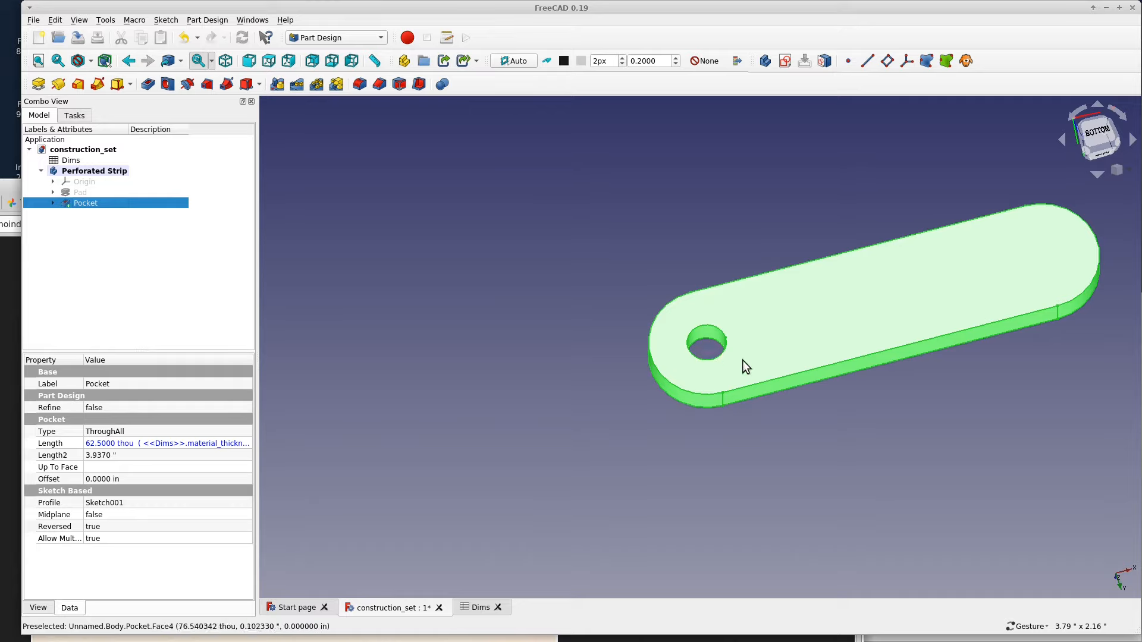
click(298, 85)
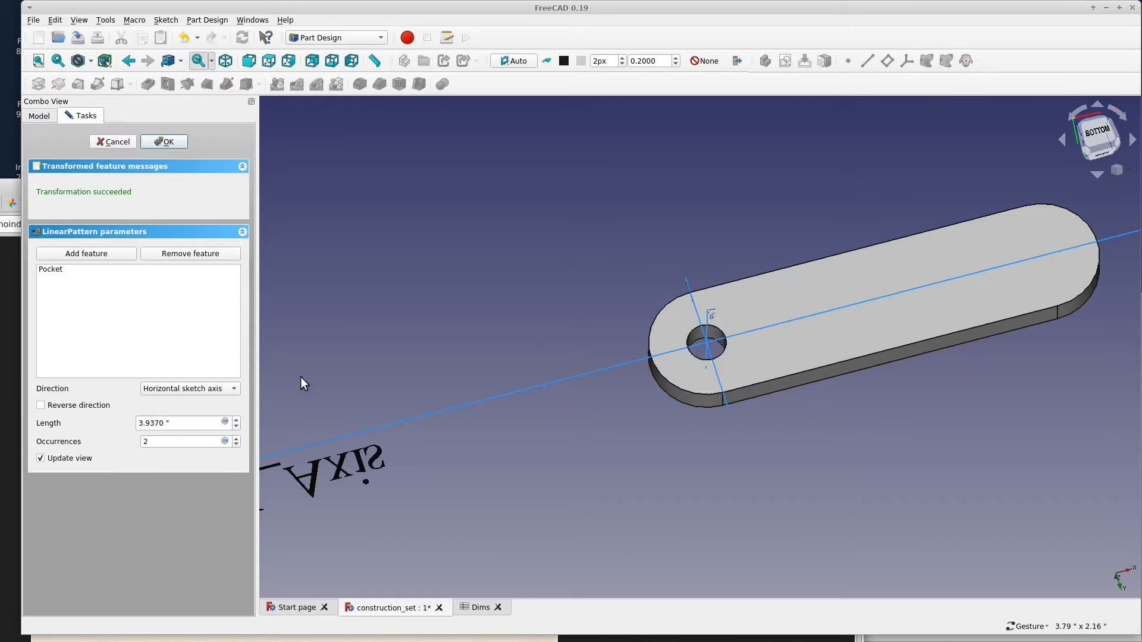
click(190, 388)
click(191, 389)
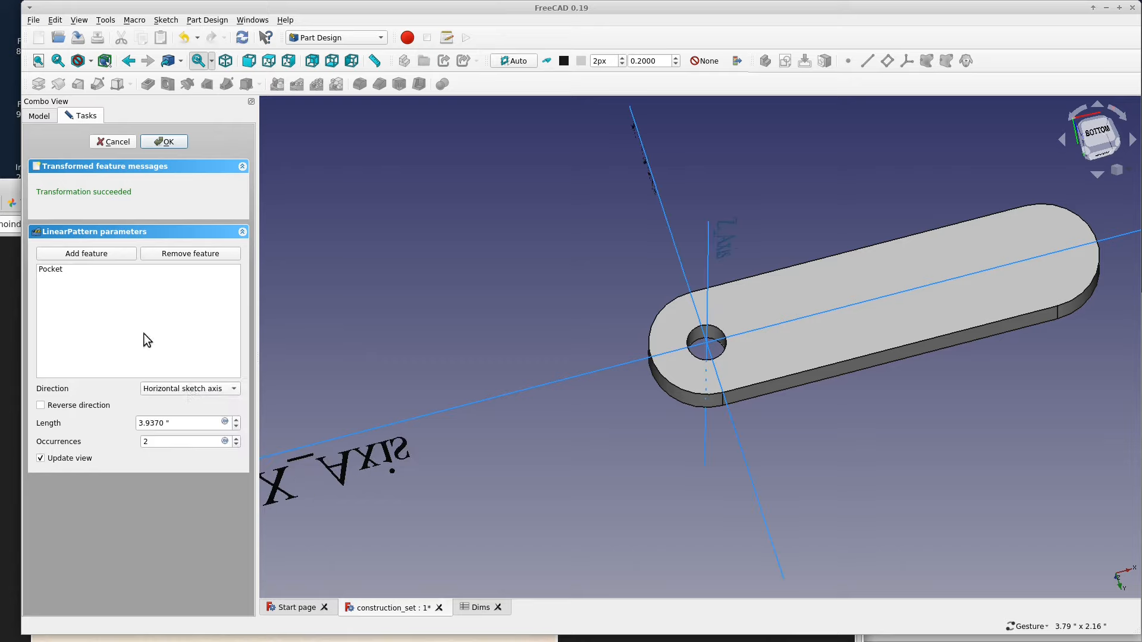
Set the linear pattern's occurrences to the formula <<Dims>>.num_holes
click(170, 445)
key(equal)
text(Dims>>.num_holes)
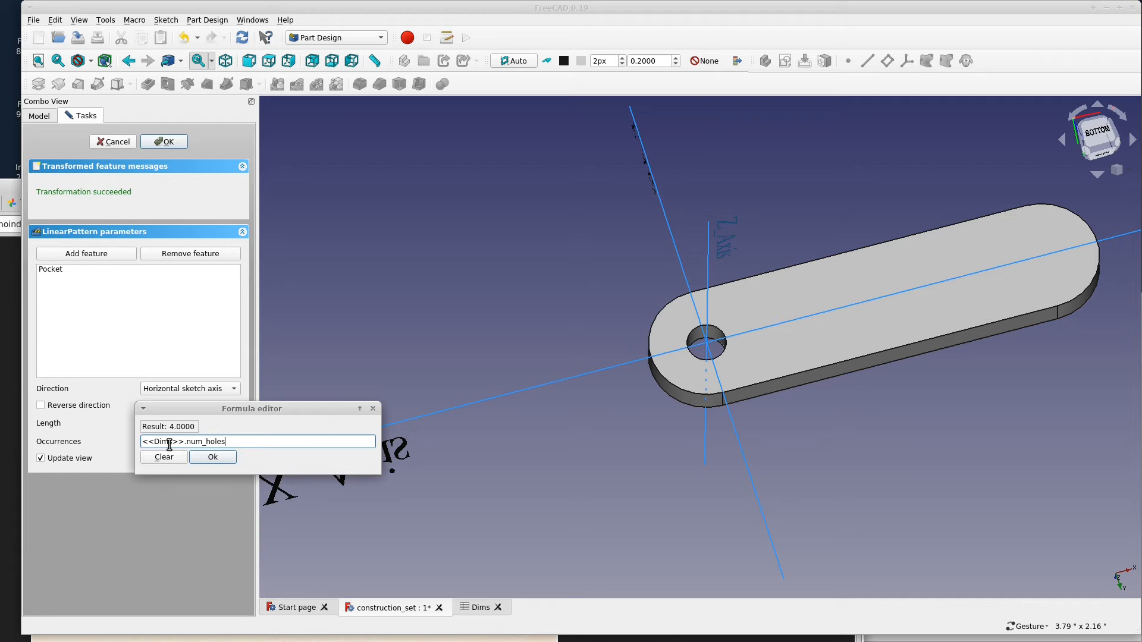
key(Return)
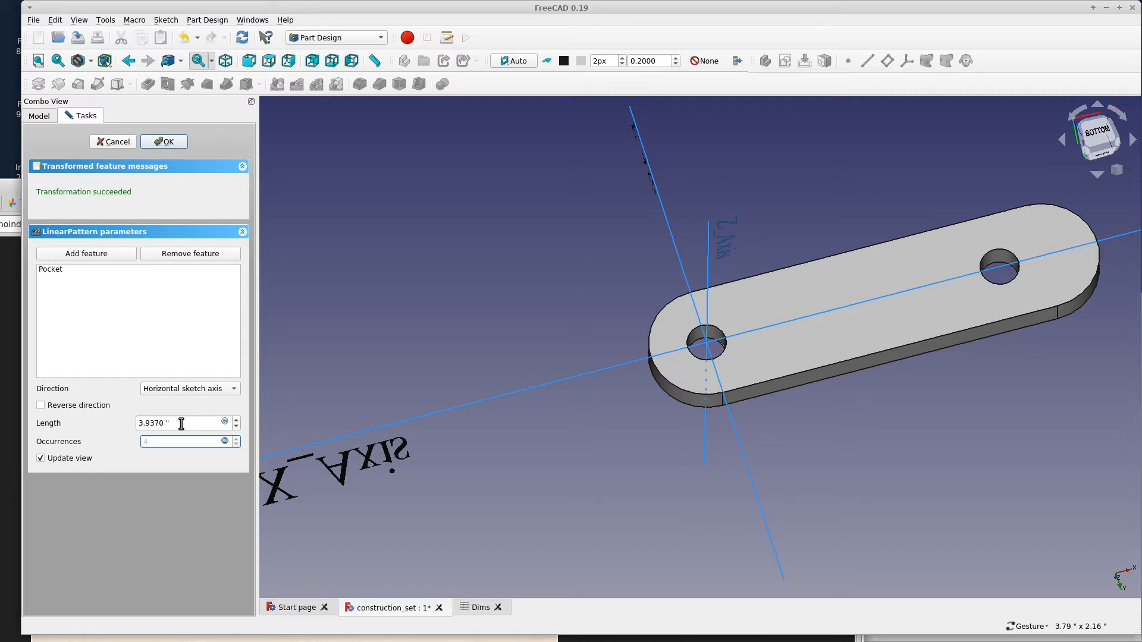
Set the linear pattern's length to the formula (<<Dims>>.num_holes - 1) * <<Dims>>.hole_pitch and finish the pattern
click(225, 423)
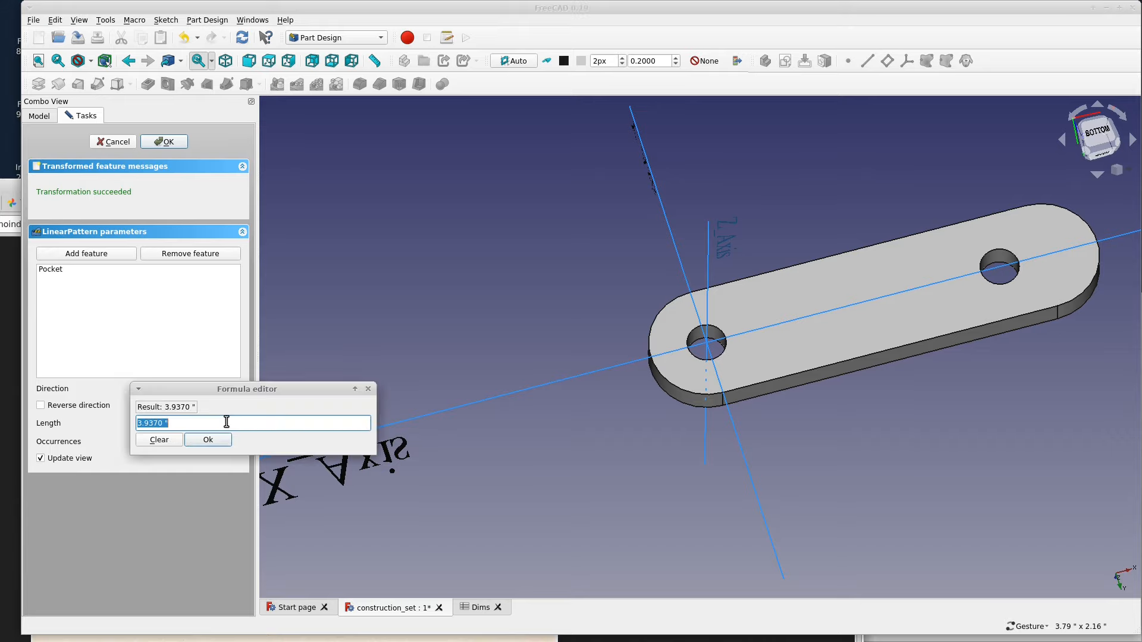
text(=)
text(Dims.)
text(num)
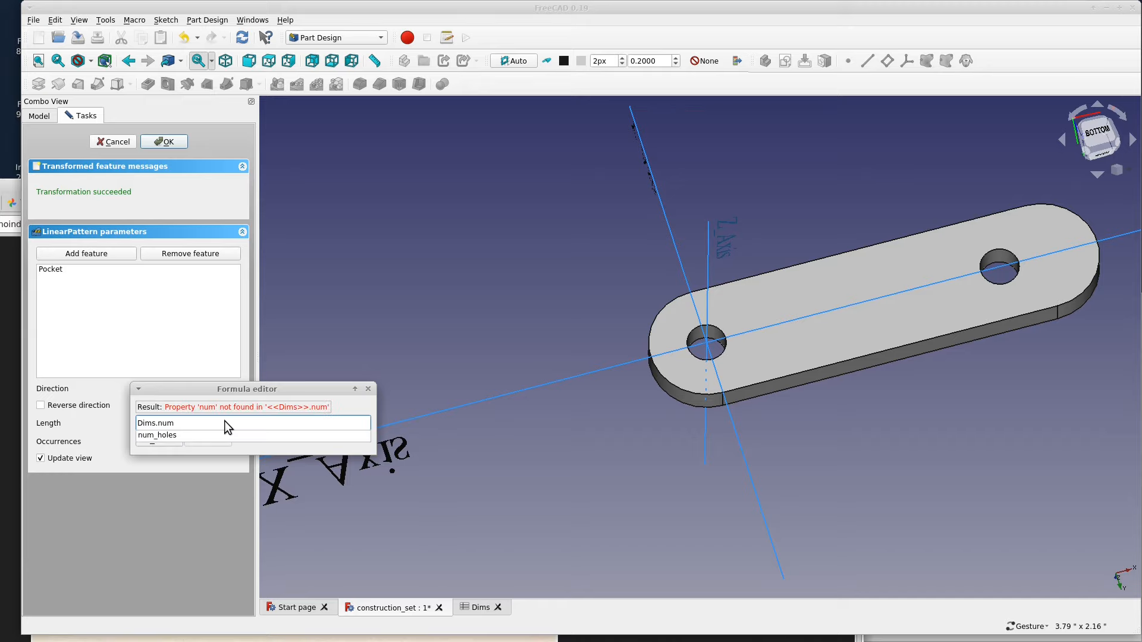
key(Down)
key(Return)
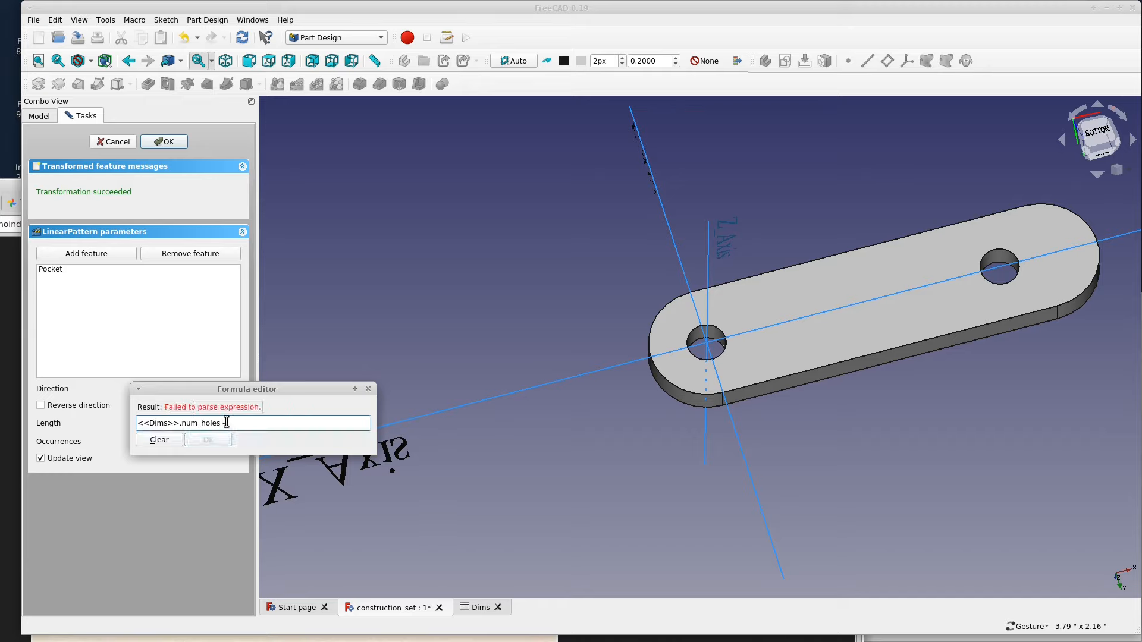
text(()
text(1)
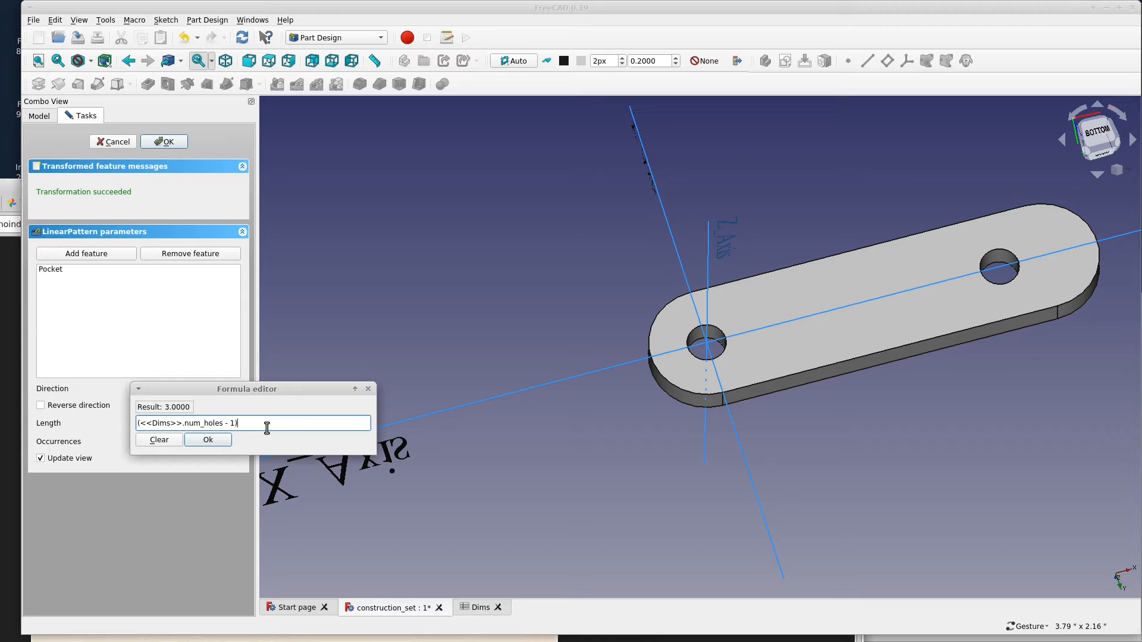
text(* Dims.hol)
key(Down)
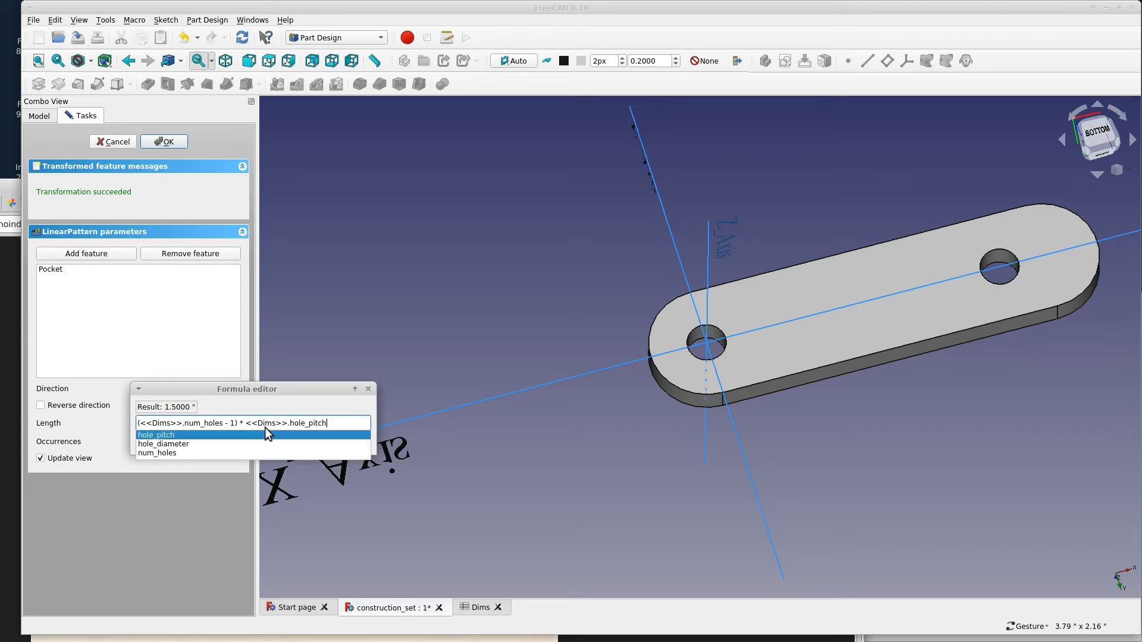
key(Return)
key(Return)
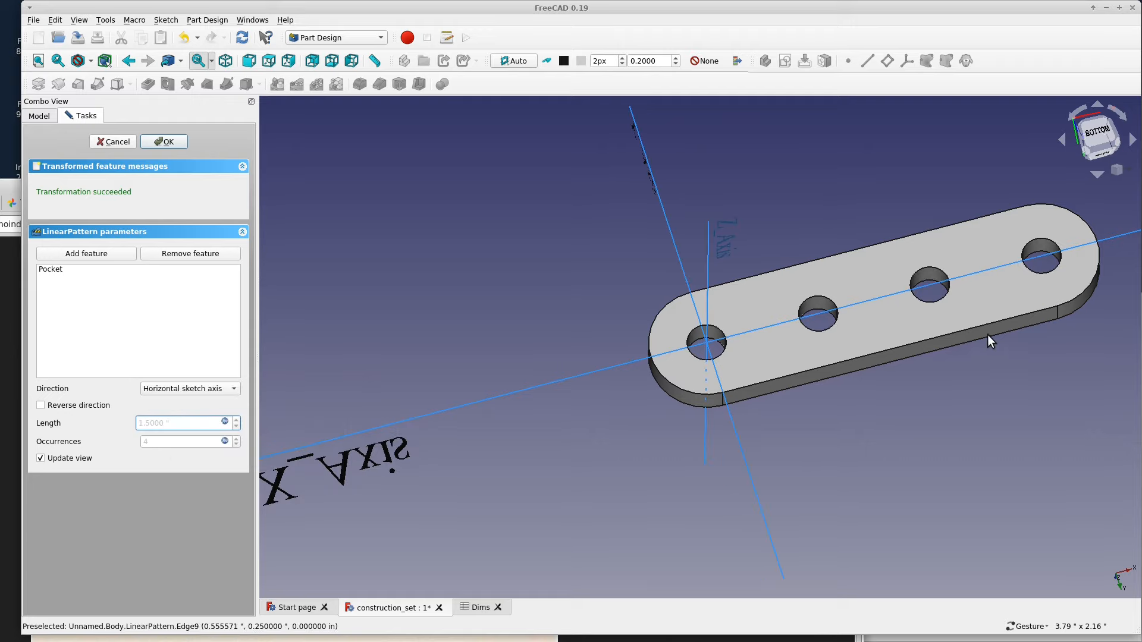
click(166, 142)
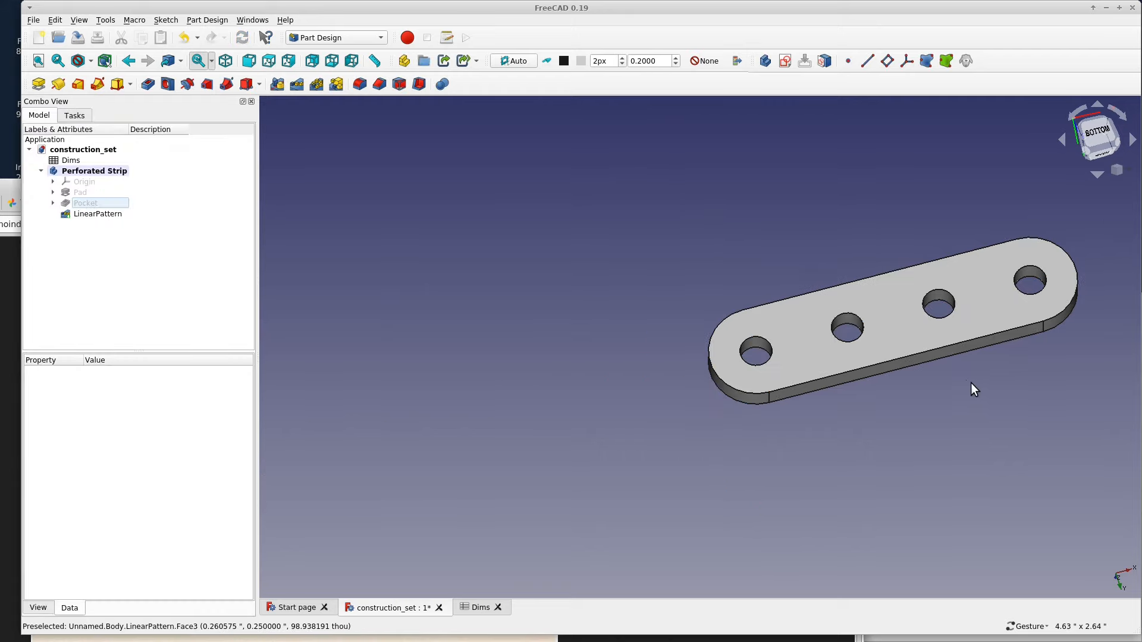
Set num_holes to 8 in the Dims spreadsheet and inspect the resulting strip in the model
drag(920, 376, 829, 408)
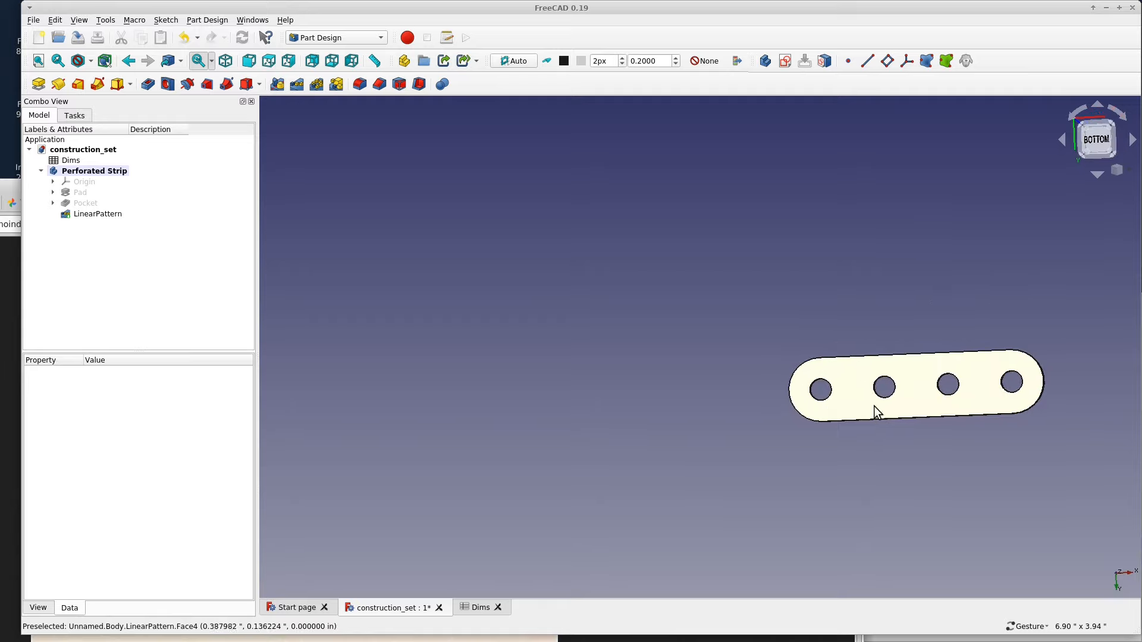
right_drag(958, 443, 736, 405)
drag(736, 405, 590, 419)
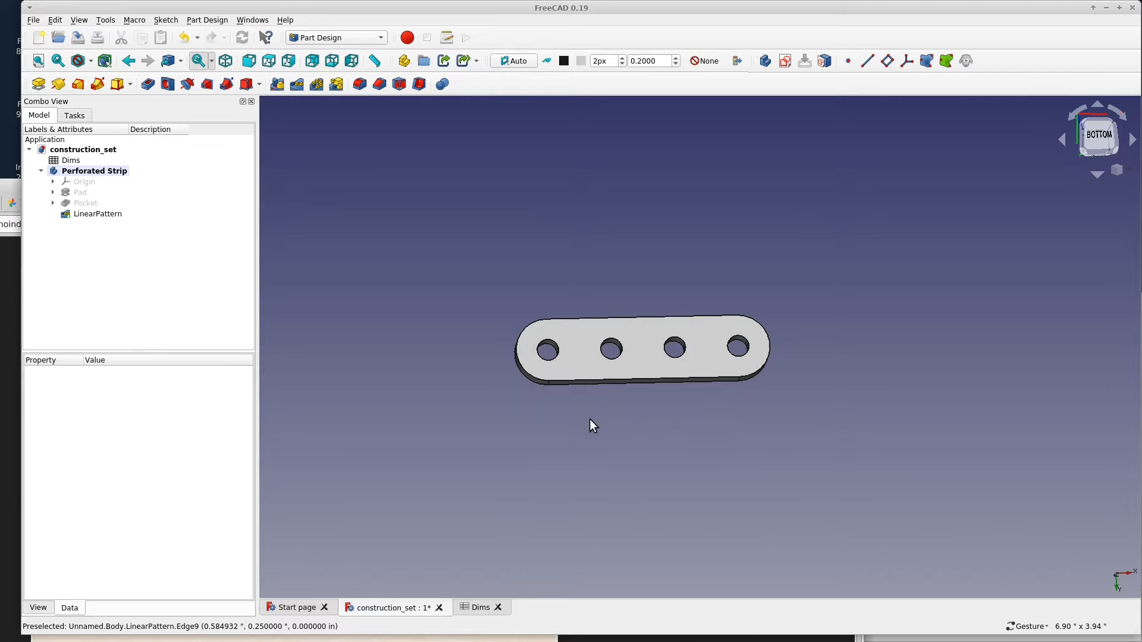
click(471, 606)
click(397, 220)
text(8)
key(Return)
click(386, 607)
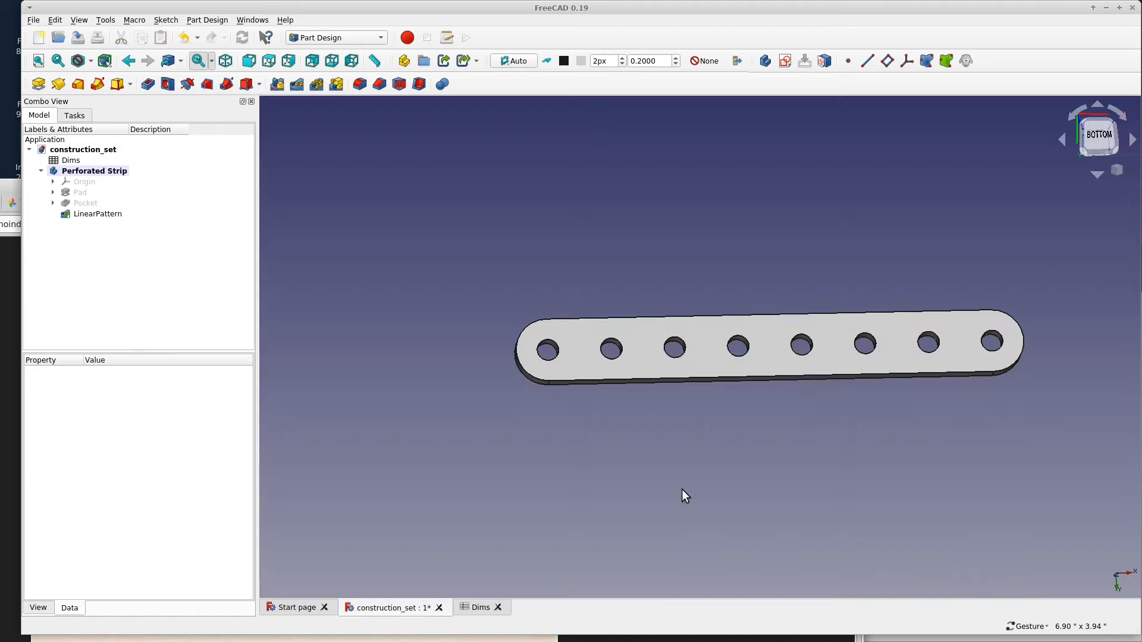
right_drag(1030, 355, 991, 383)
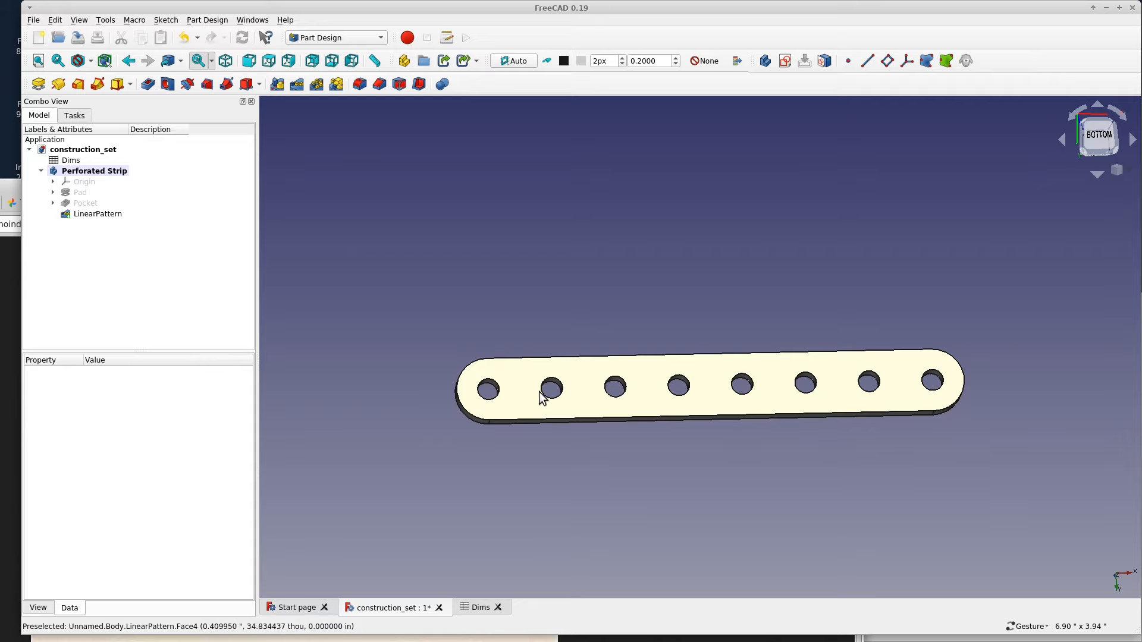
drag(1037, 454, 910, 426)
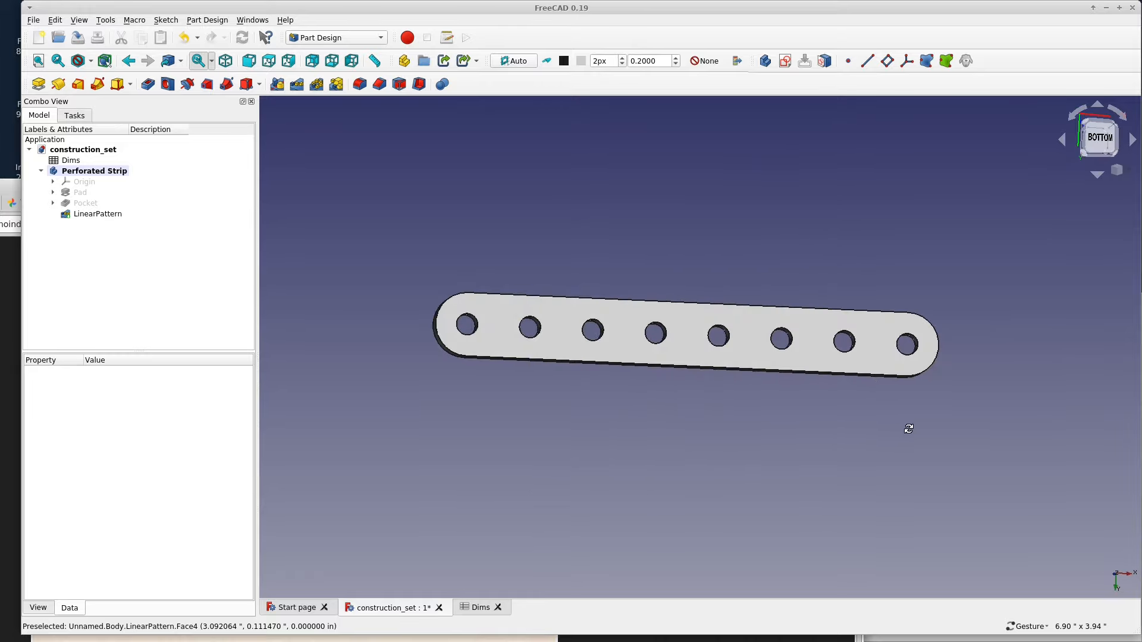
Set num_holes to 4 in the Dims spreadsheet and return to the strip model
click(480, 607)
click(403, 216)
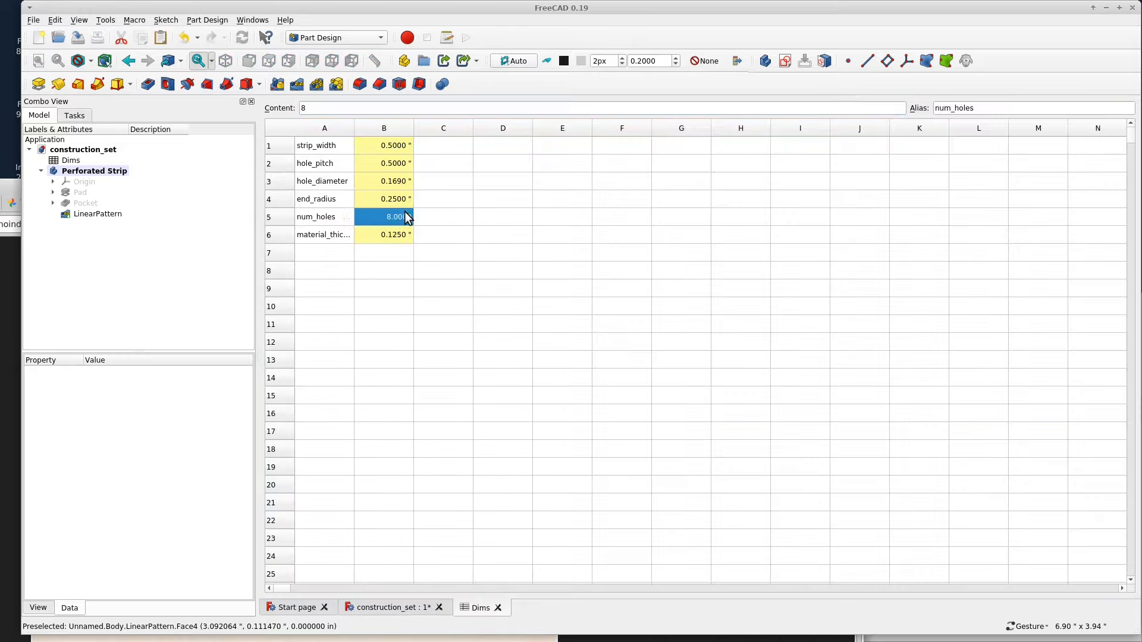
key(Down)
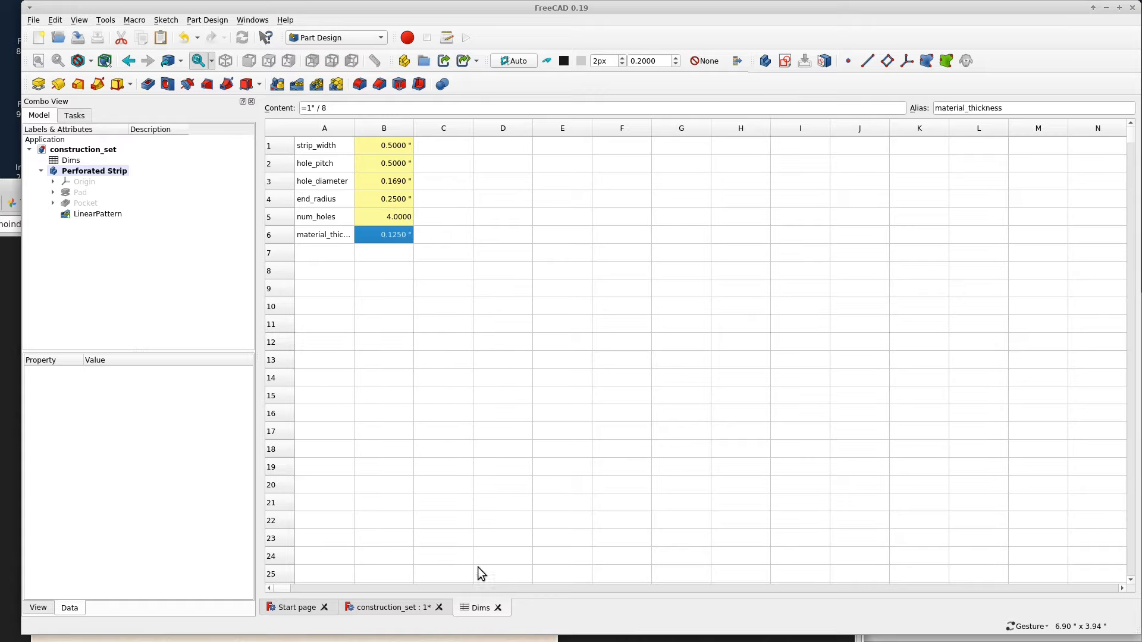
click(387, 608)
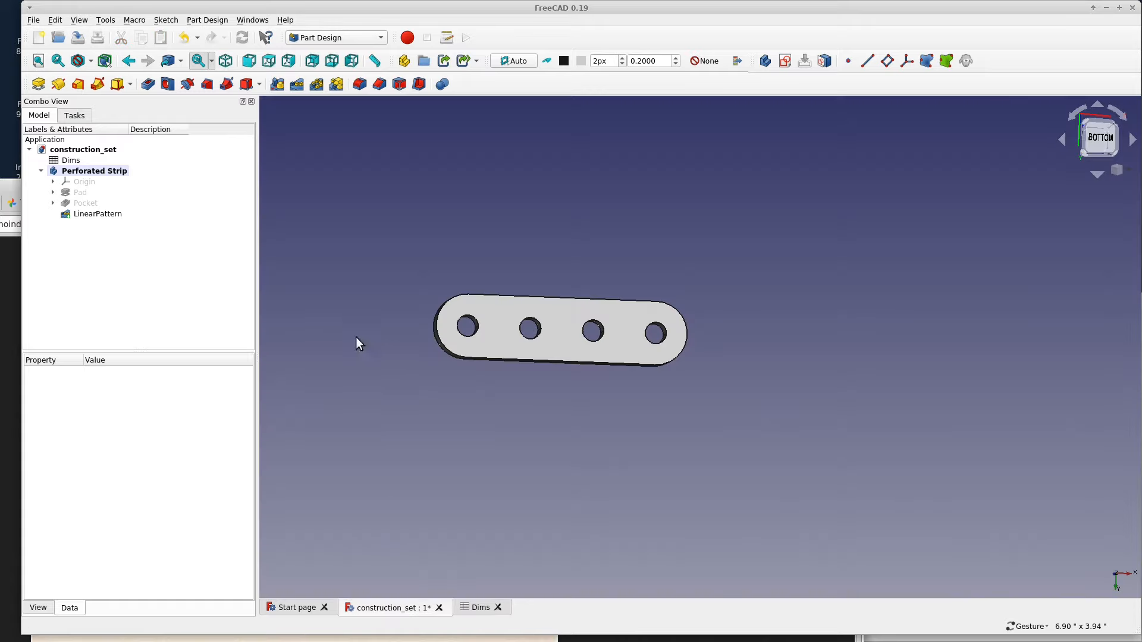
drag(463, 395, 454, 390)
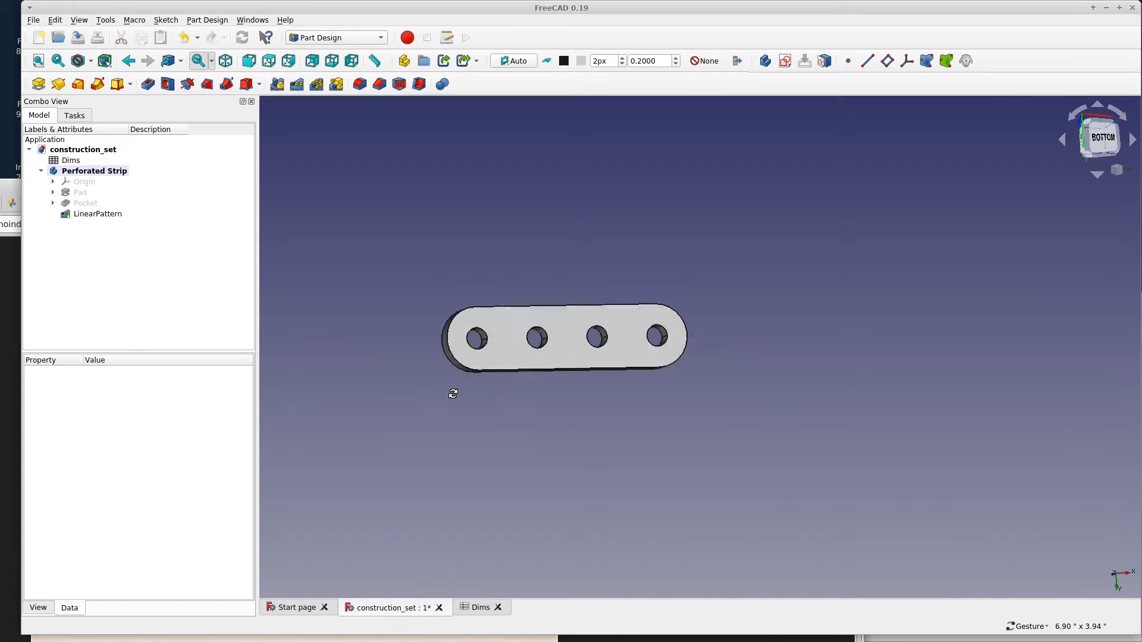
Show the Perforated Strip body's Origin and inspect the strip against its planes and axes from the rear and top
click(84, 183)
key(space)
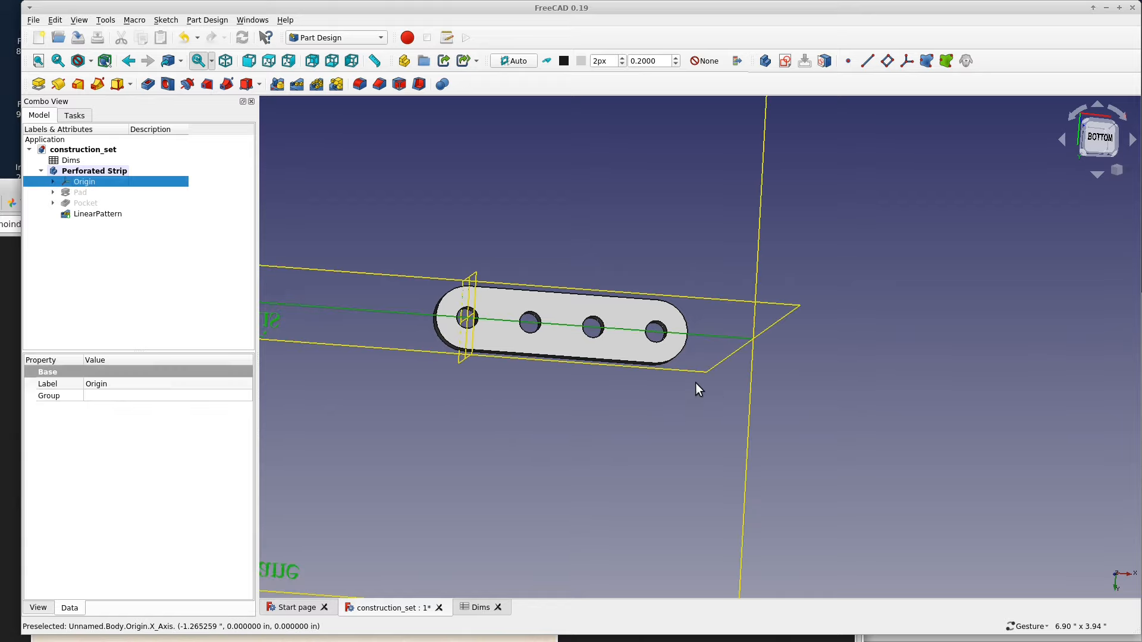
drag(715, 387, 694, 363)
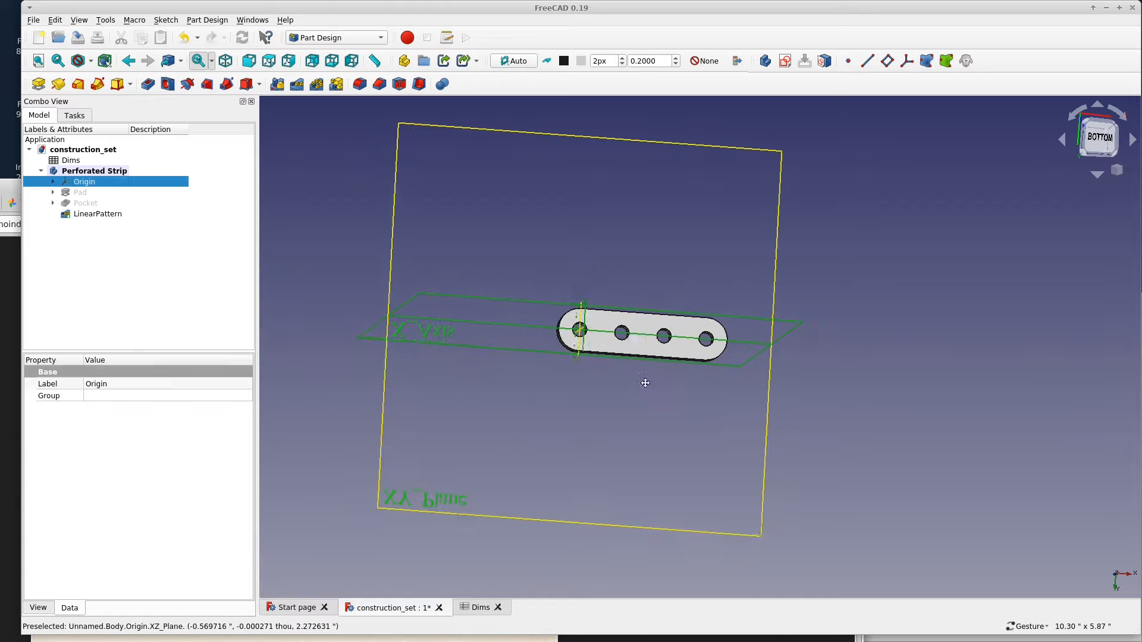
right_drag(470, 375, 672, 354)
drag(672, 355, 673, 385)
key(4)
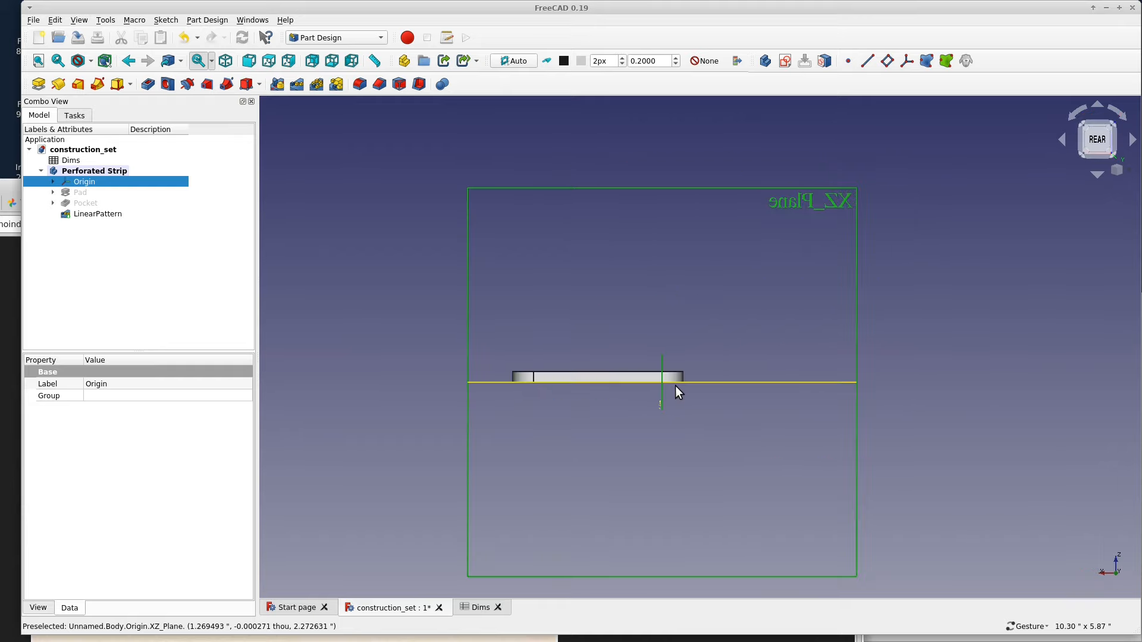
key(2)
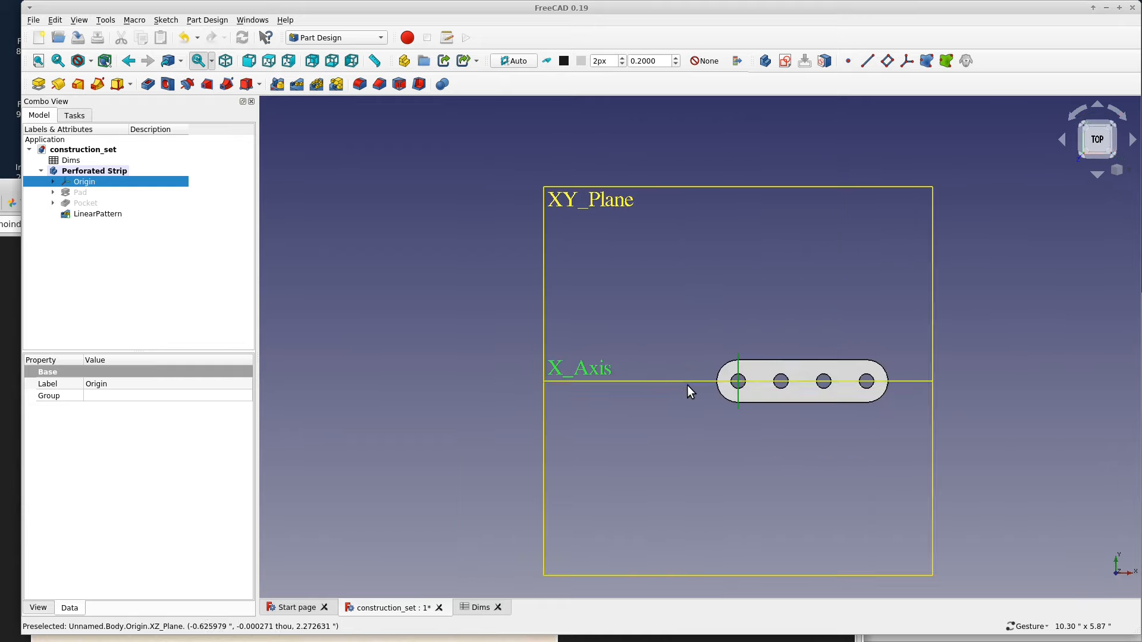
drag(879, 505, 867, 462)
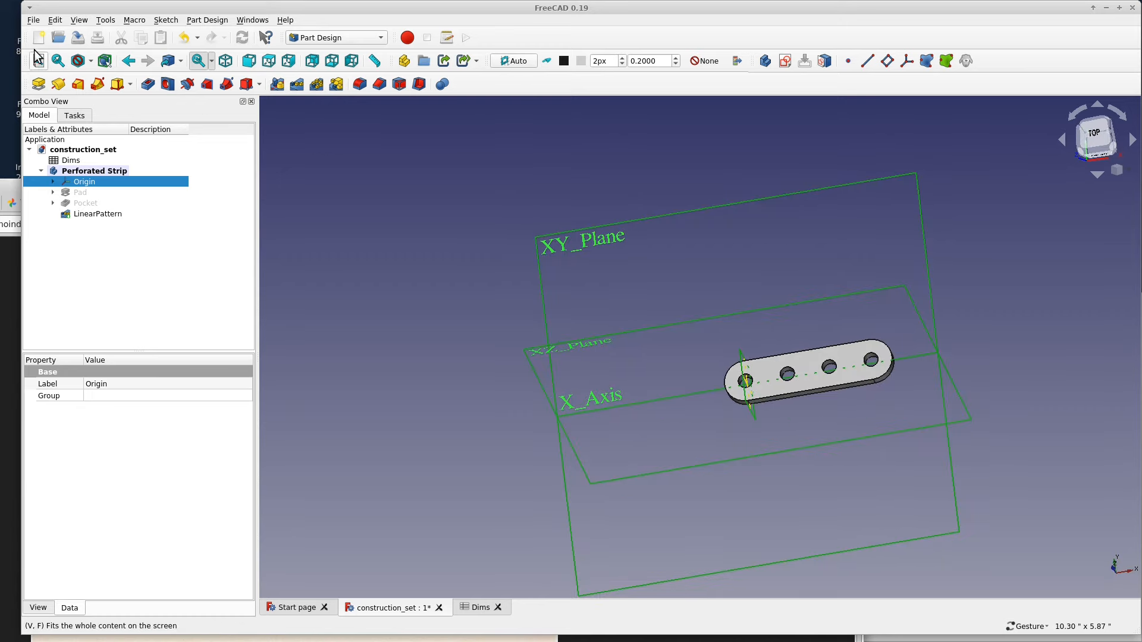
Save the construction_set document and inspect the strip's alignment with the origin at an angle and from the top
key(ctrl+s)
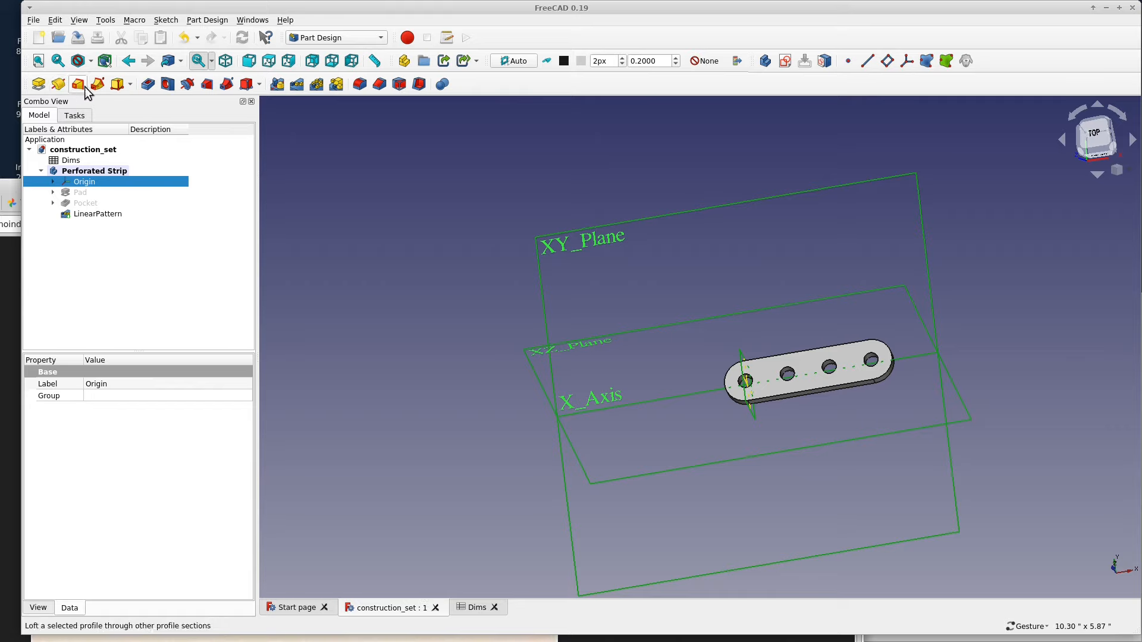
drag(476, 410, 507, 385)
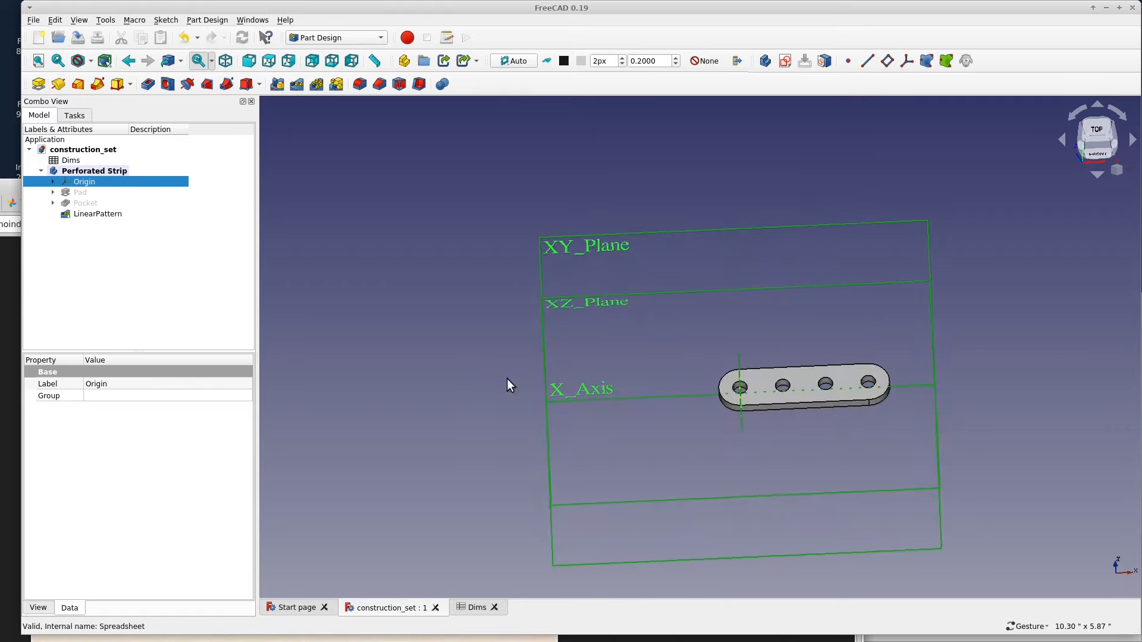
drag(833, 273, 811, 235)
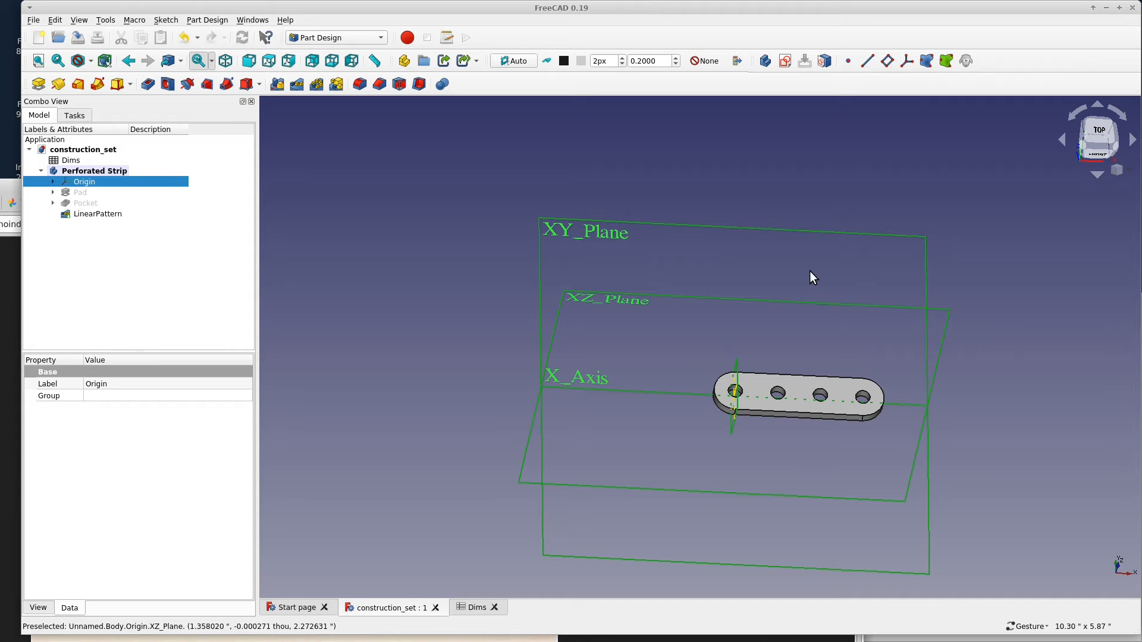
click(813, 285)
key(2)
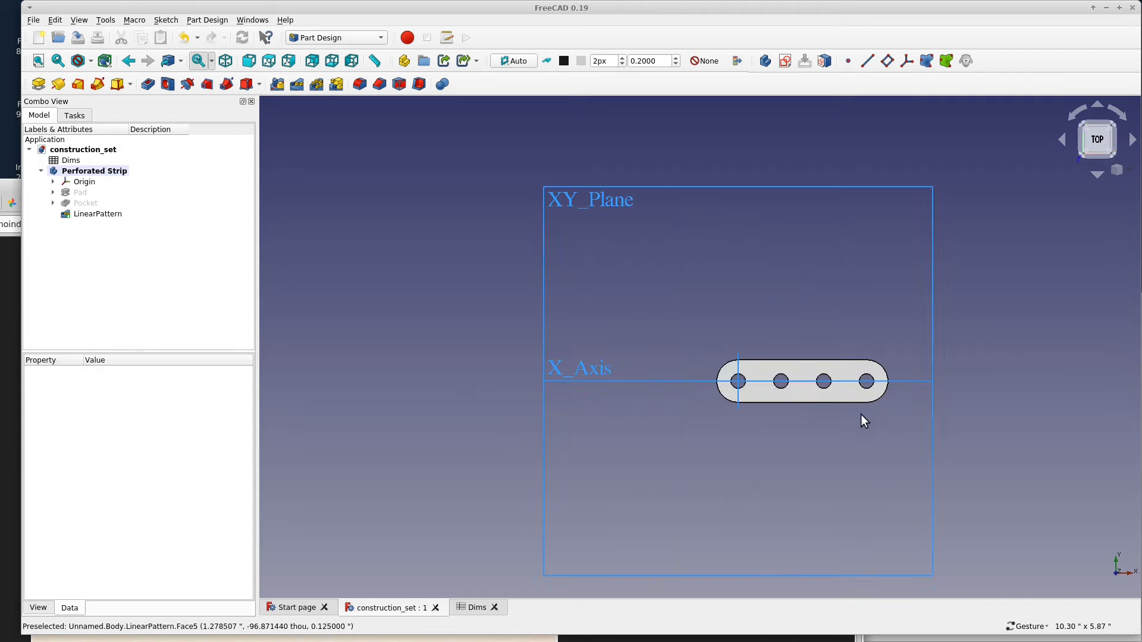
right_drag(879, 451, 749, 372)
scroll(690, 324, up, 2)
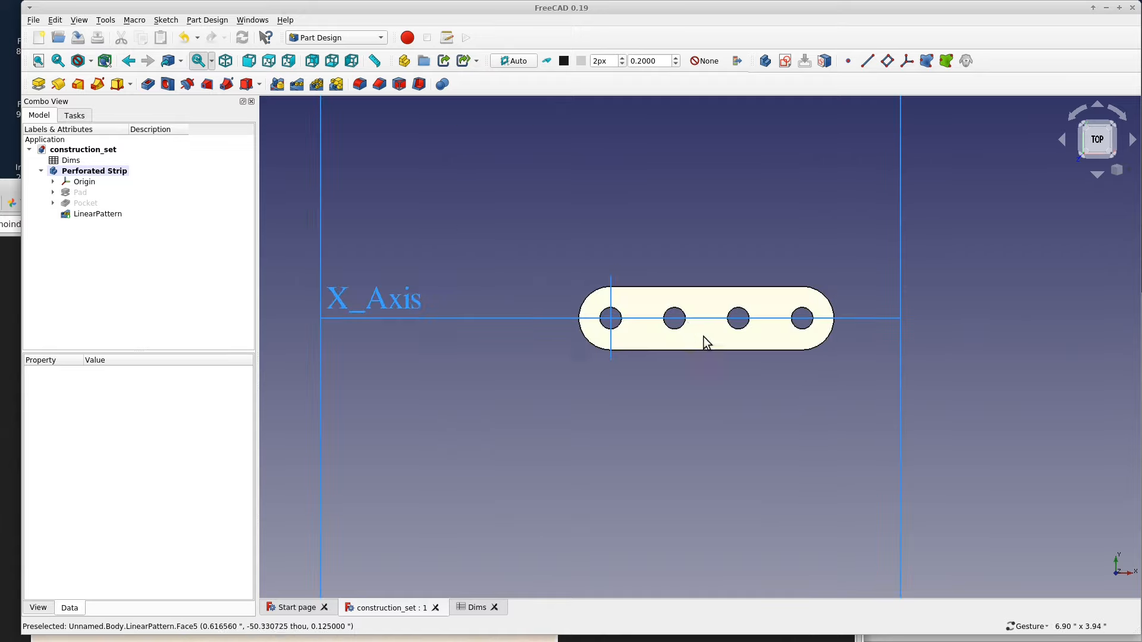
View the Perforated Strip from the top and switch to the Draft workbench with that body selected
drag(695, 438, 694, 376)
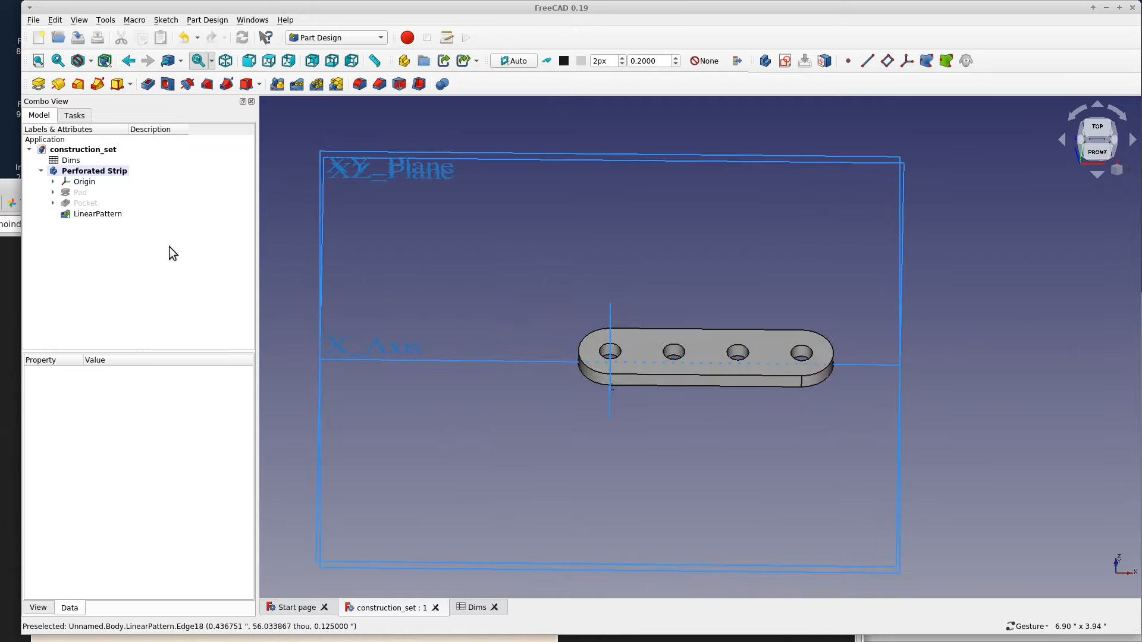
click(99, 171)
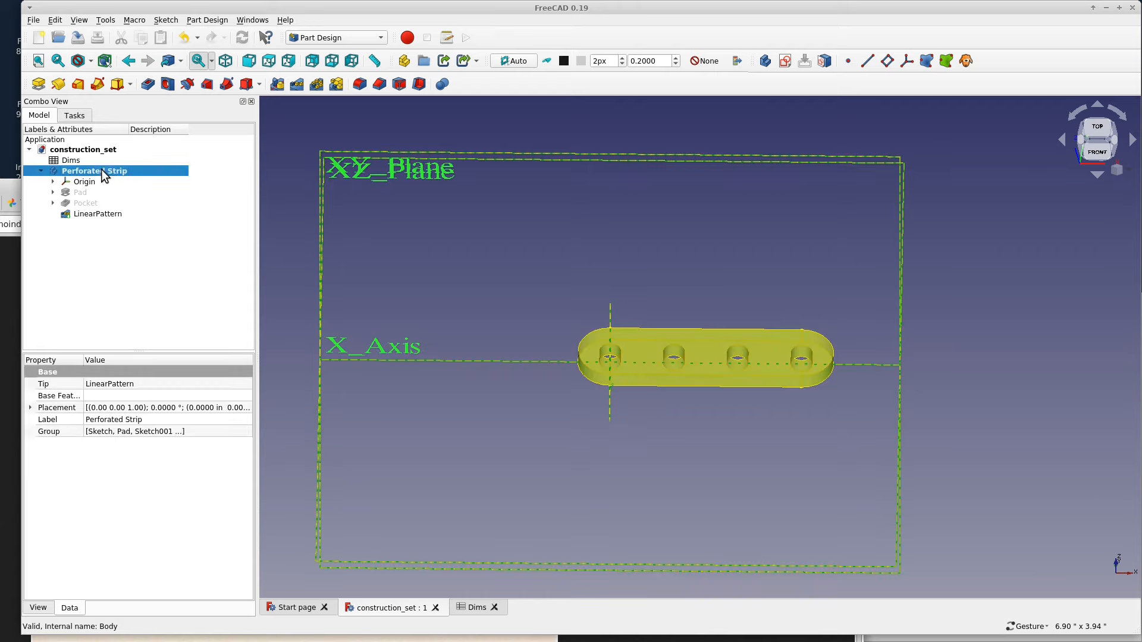
click(498, 282)
key(5)
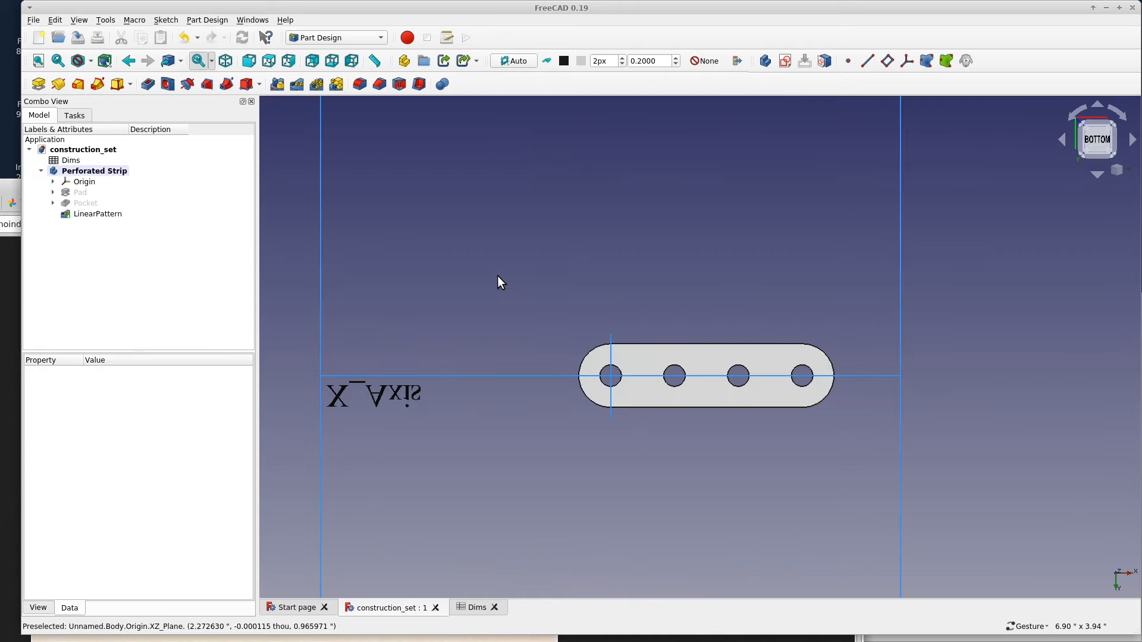
key(2)
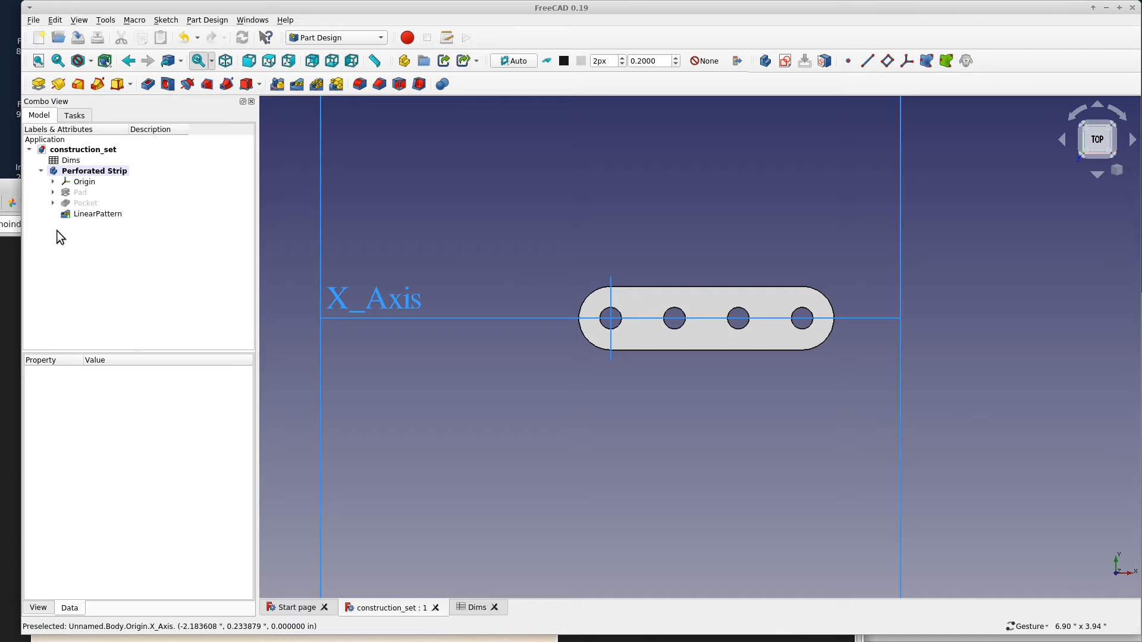
click(98, 171)
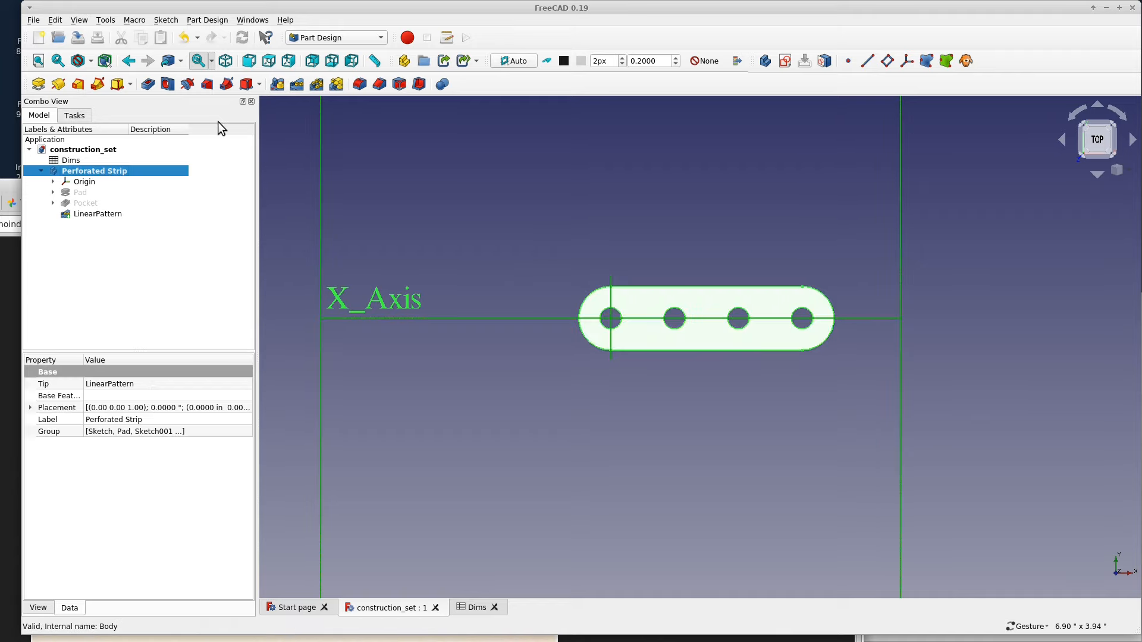
click(361, 39)
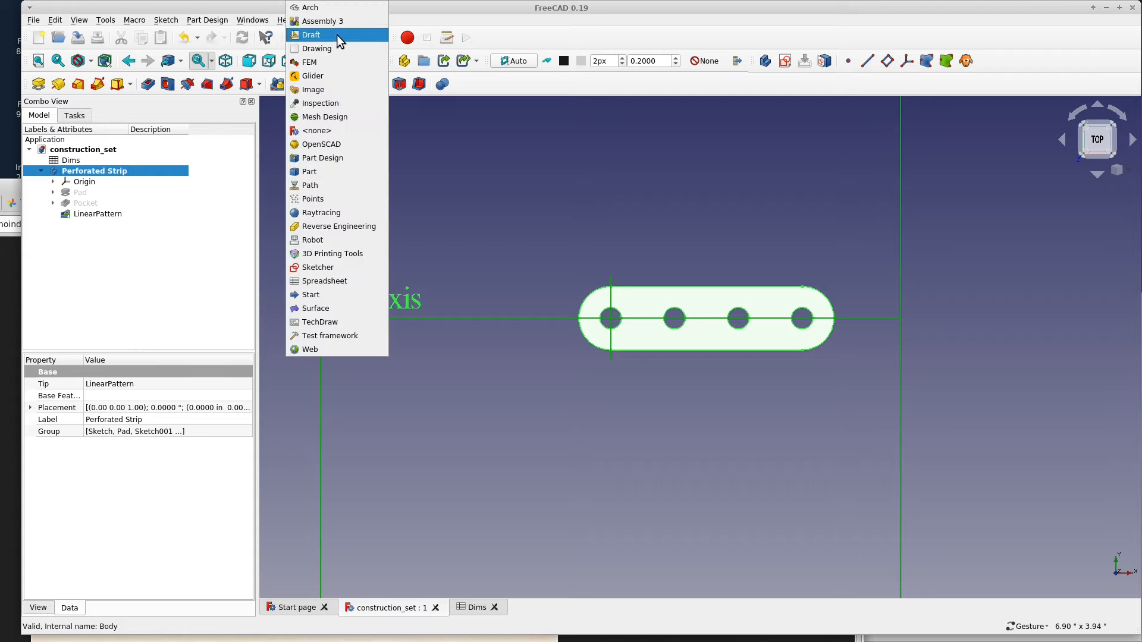
click(337, 34)
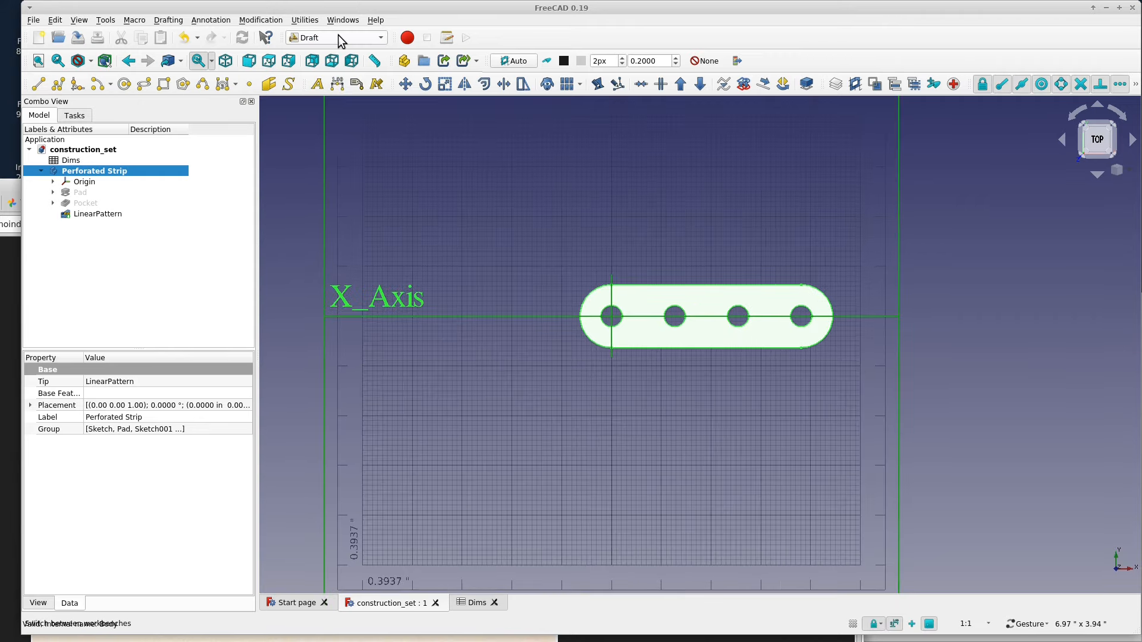
Create a Shape 2D view projection of the Perforated Strip body from the top view direction
click(105, 170)
click(167, 23)
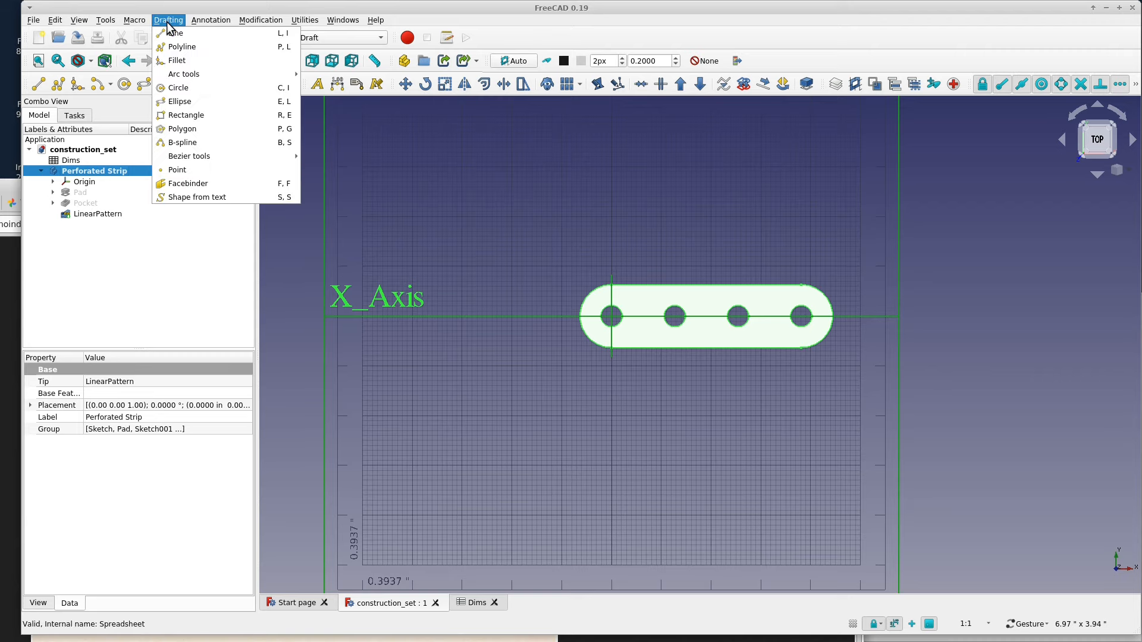
mouse_move(259, 23)
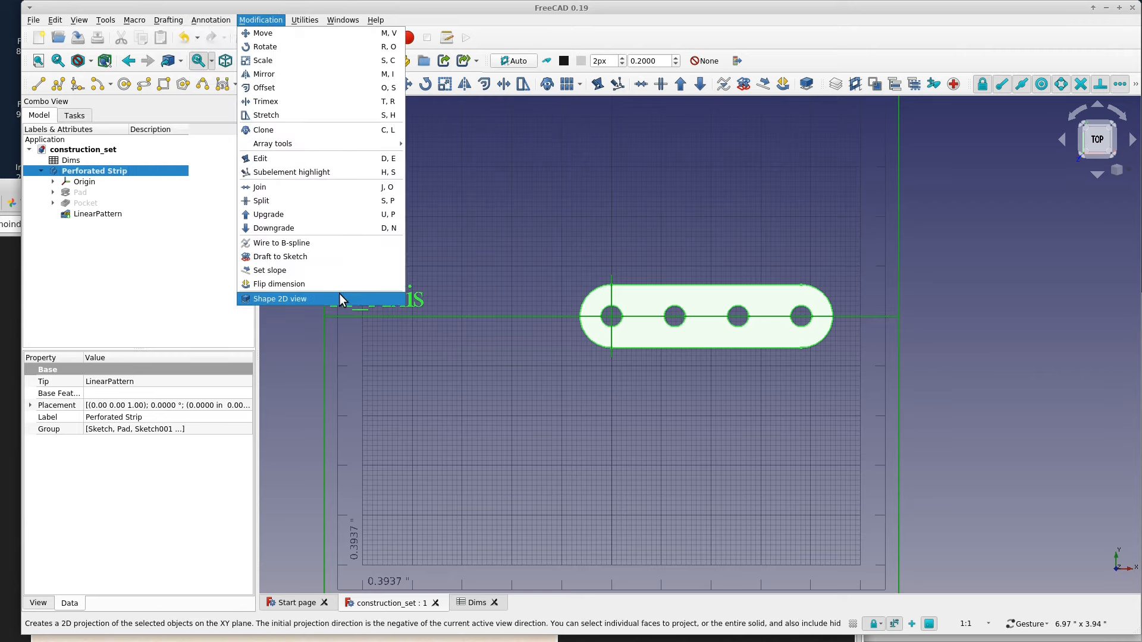
click(305, 298)
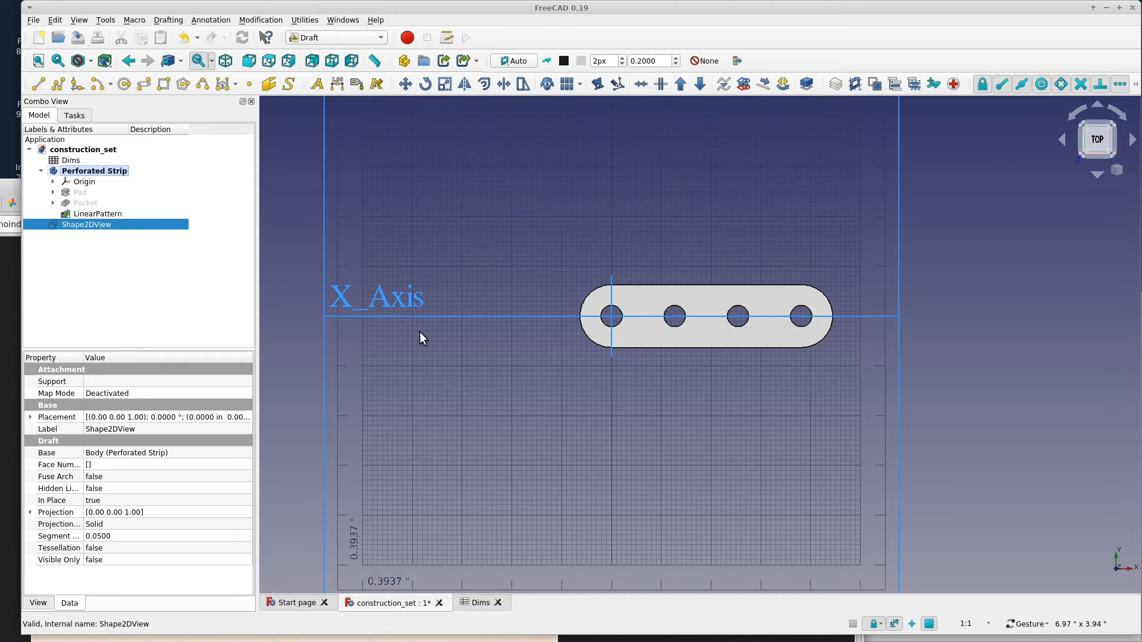
Hide the Perforated Strip body and look over the remaining 2D projection
click(82, 172)
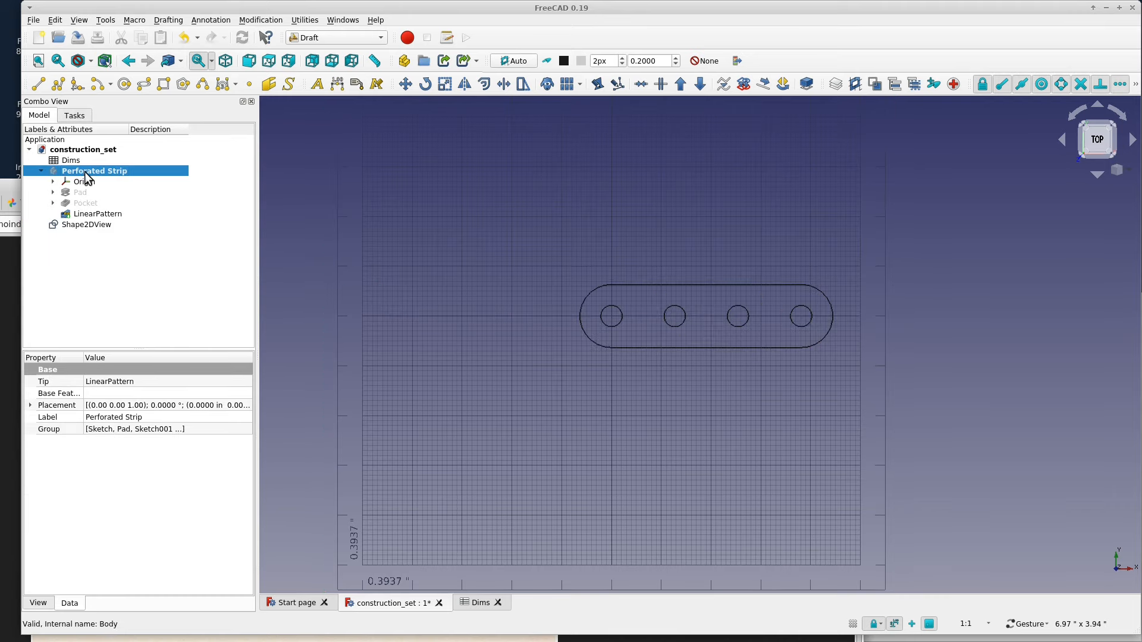
mouse_move(751, 499)
mouse_down()
mouse_move(736, 377)
mouse_move(770, 441)
mouse_move(765, 476)
mouse_move(747, 466)
mouse_move(735, 420)
mouse_move(757, 492)
mouse_up()
key(2)
Export Shape2DView to the projects folder as an Autodesk DXF 2D file named strip-4
click(76, 226)
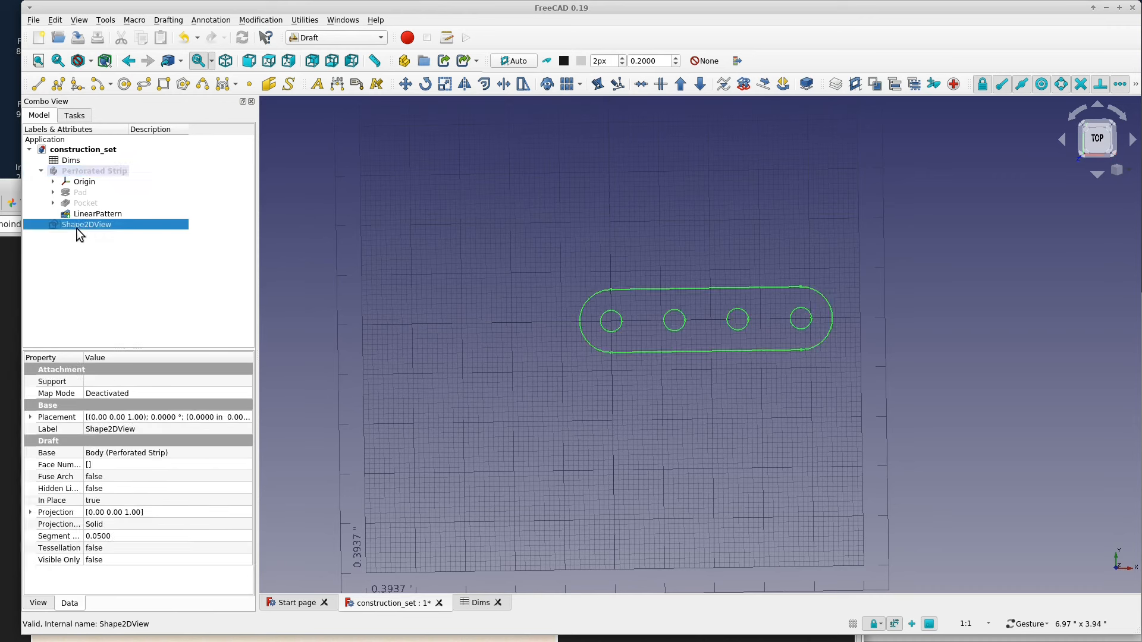
click(32, 20)
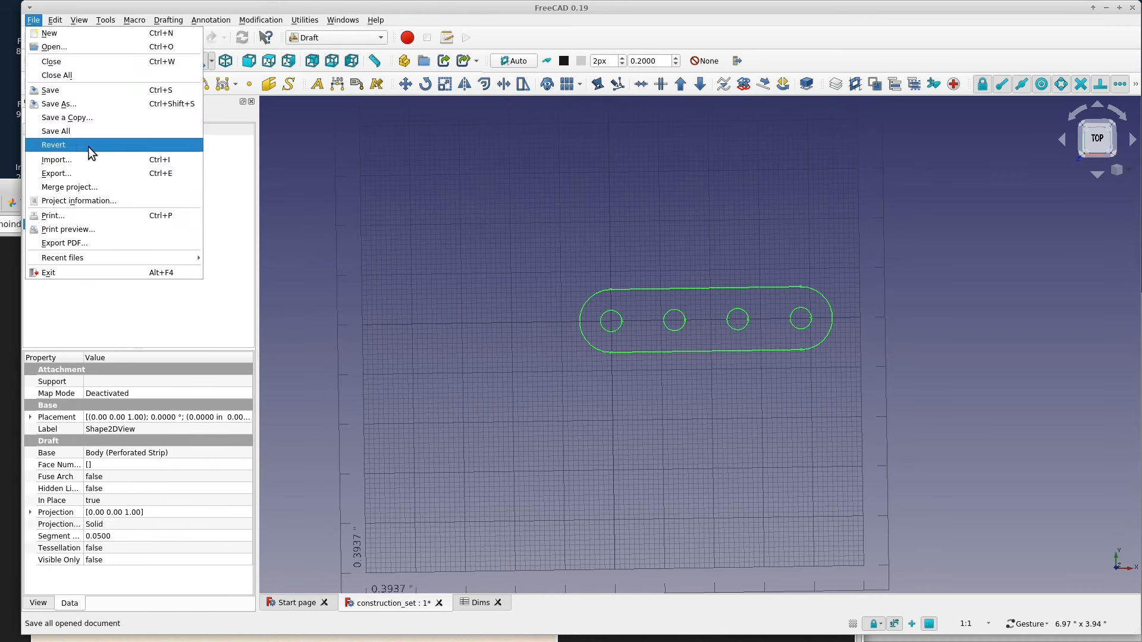
click(94, 173)
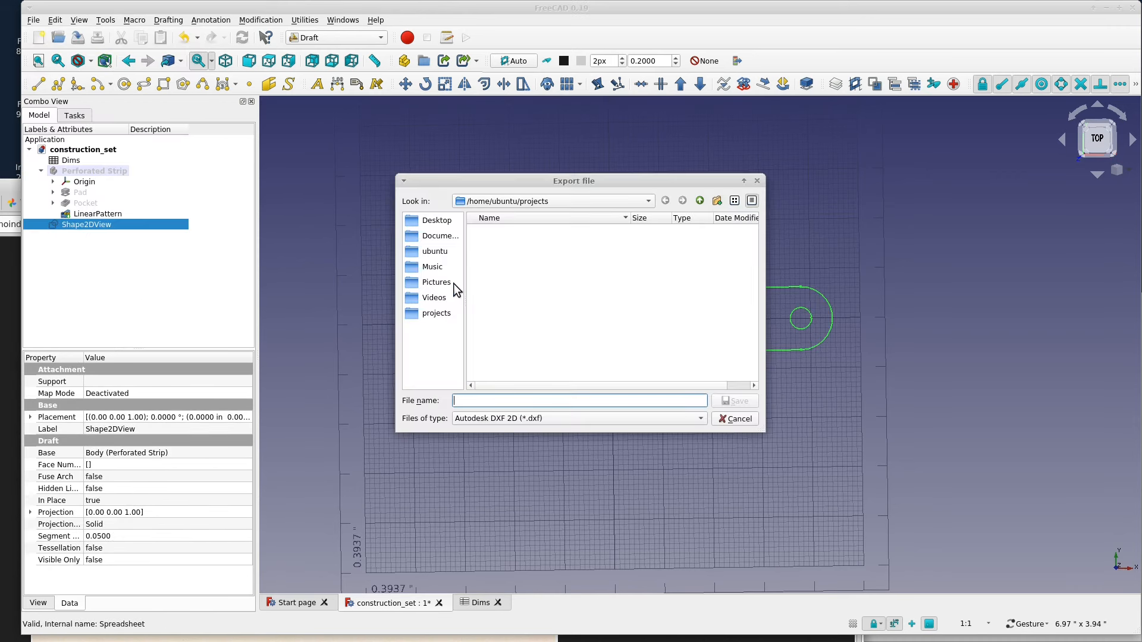
click(438, 314)
click(559, 399)
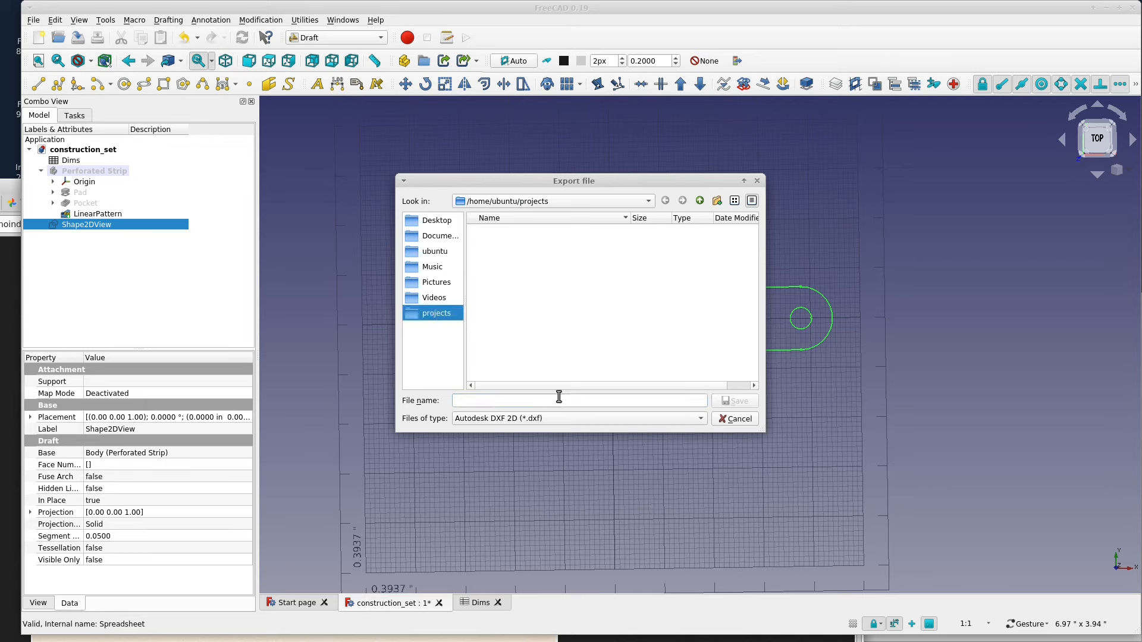
text(strip-4)
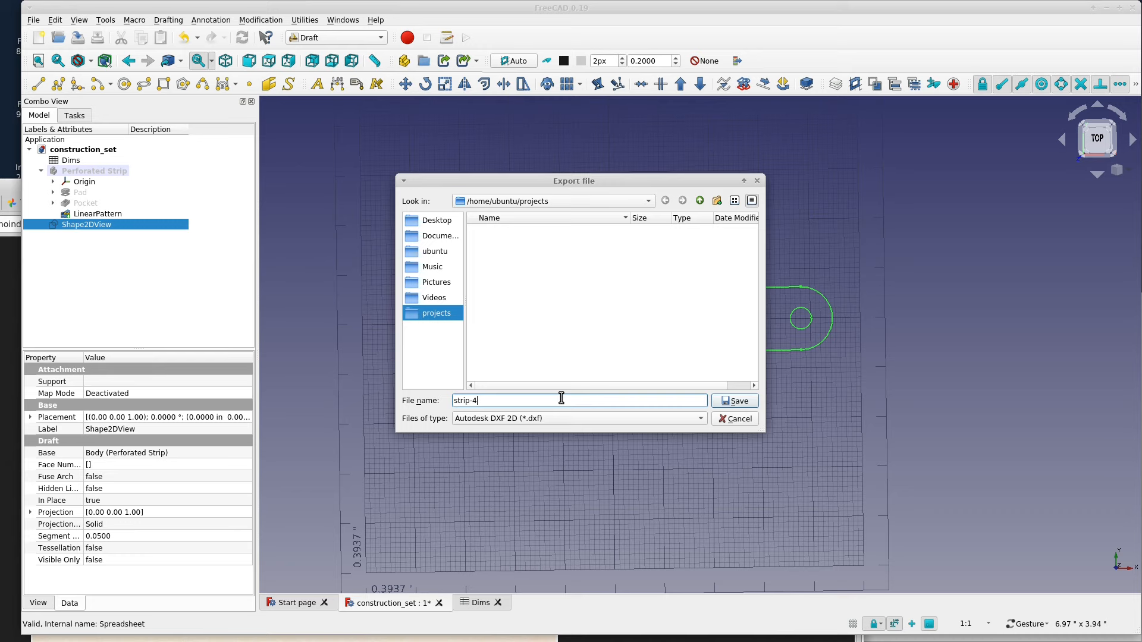
click(565, 419)
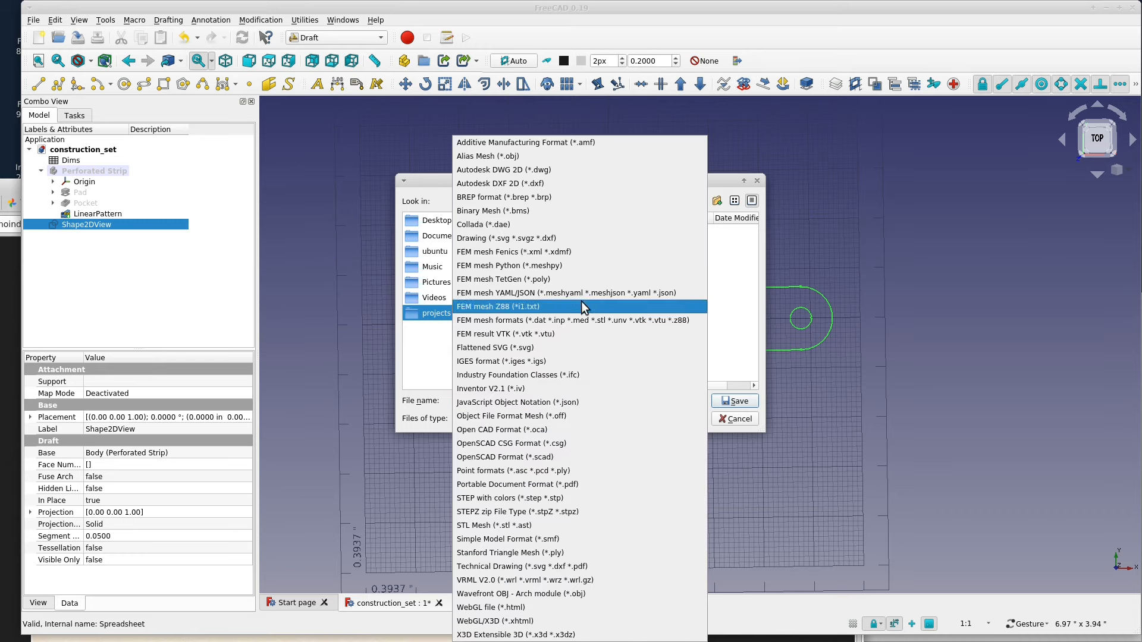
click(583, 185)
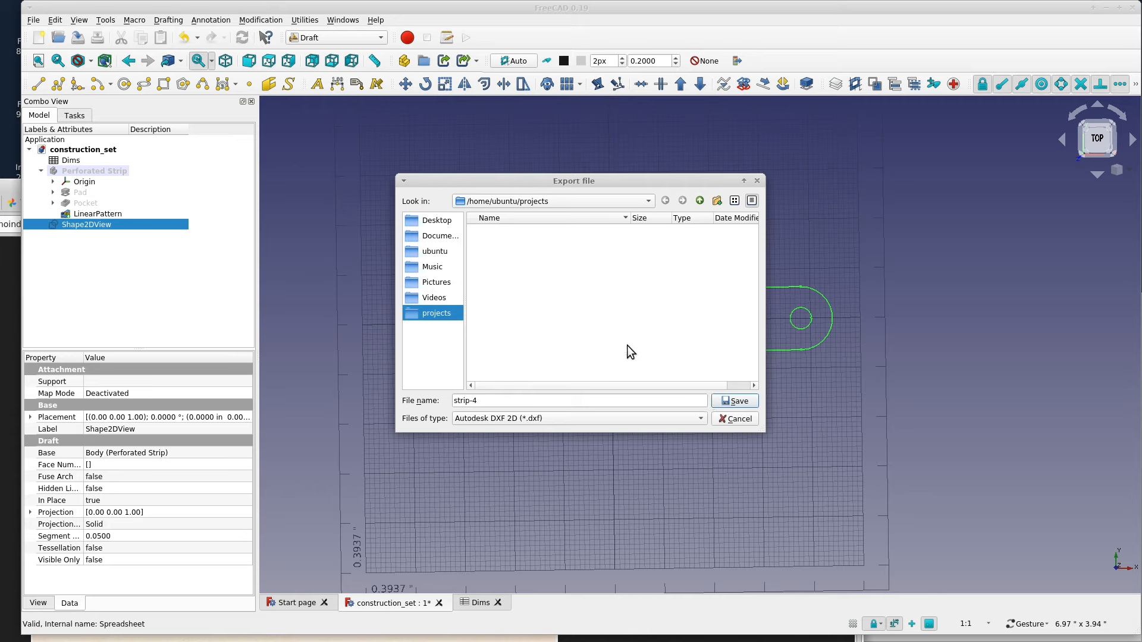
click(737, 401)
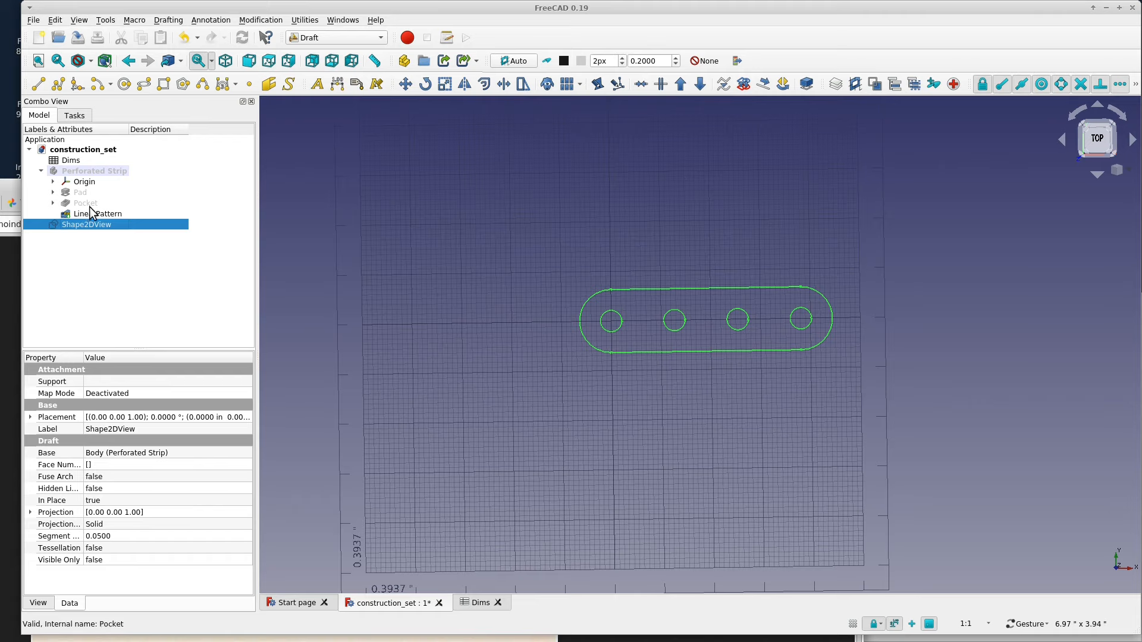
Switch to Inkscape and enlarge its empty document window to cover most of the desktop
key(alt+Tab)
key(alt+Tab)
key(alt+Tab)
key(alt+Tab)
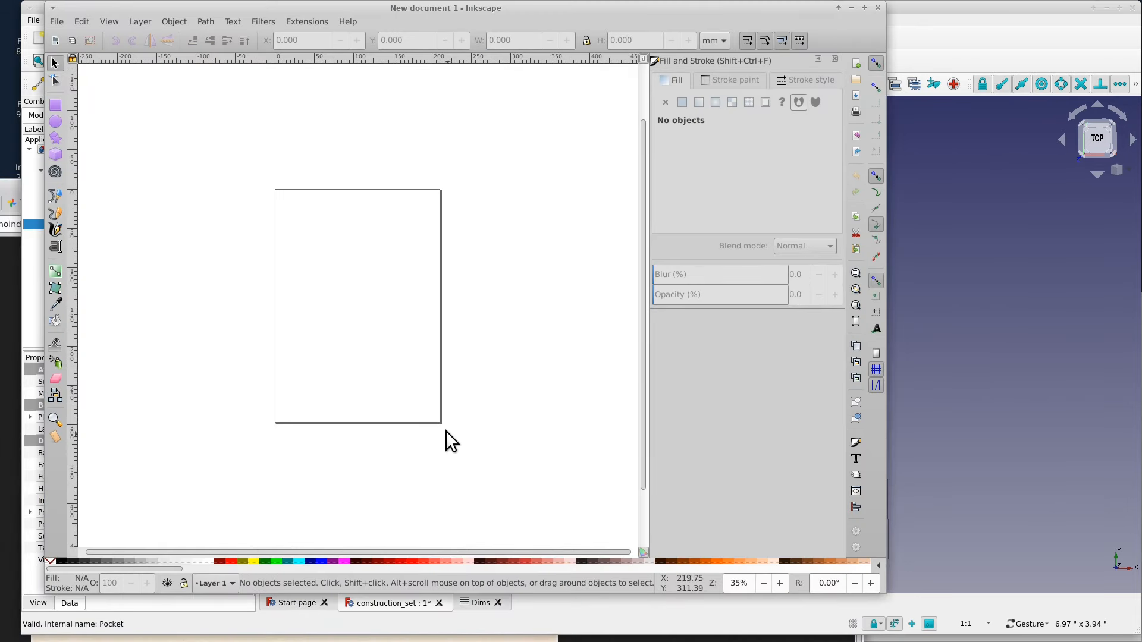
middle_drag(525, 366, 572, 389)
alt+drag(573, 390, 775, 362)
alt+right_drag(427, 527, 105, 577)
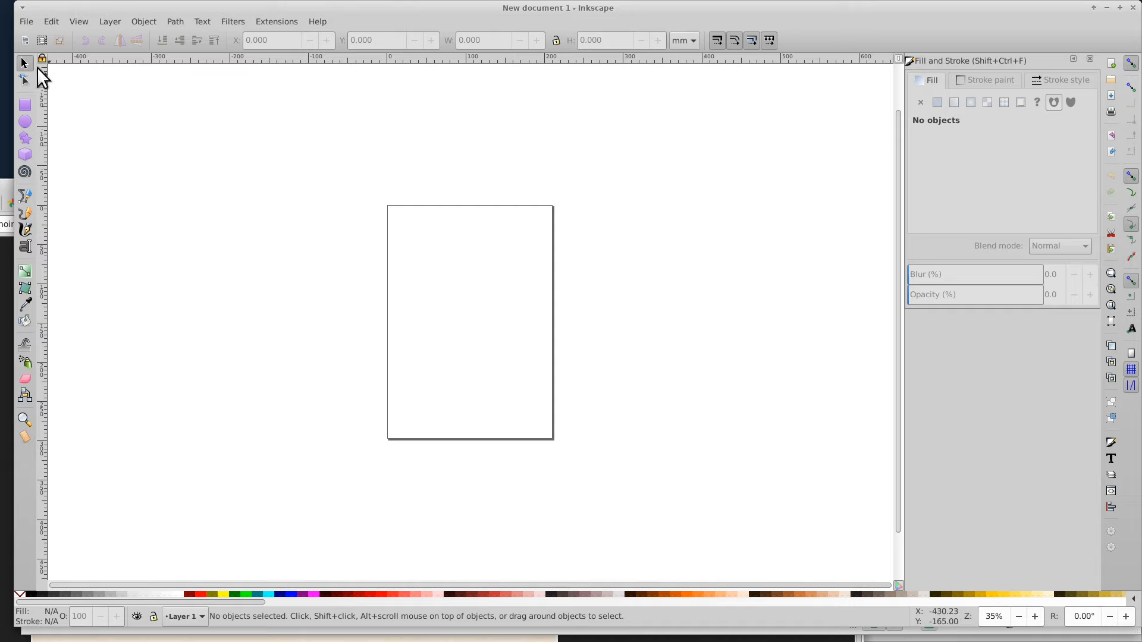
Open the exported strip-4.dxf file in Inkscape
click(25, 18)
click(29, 8)
click(29, 20)
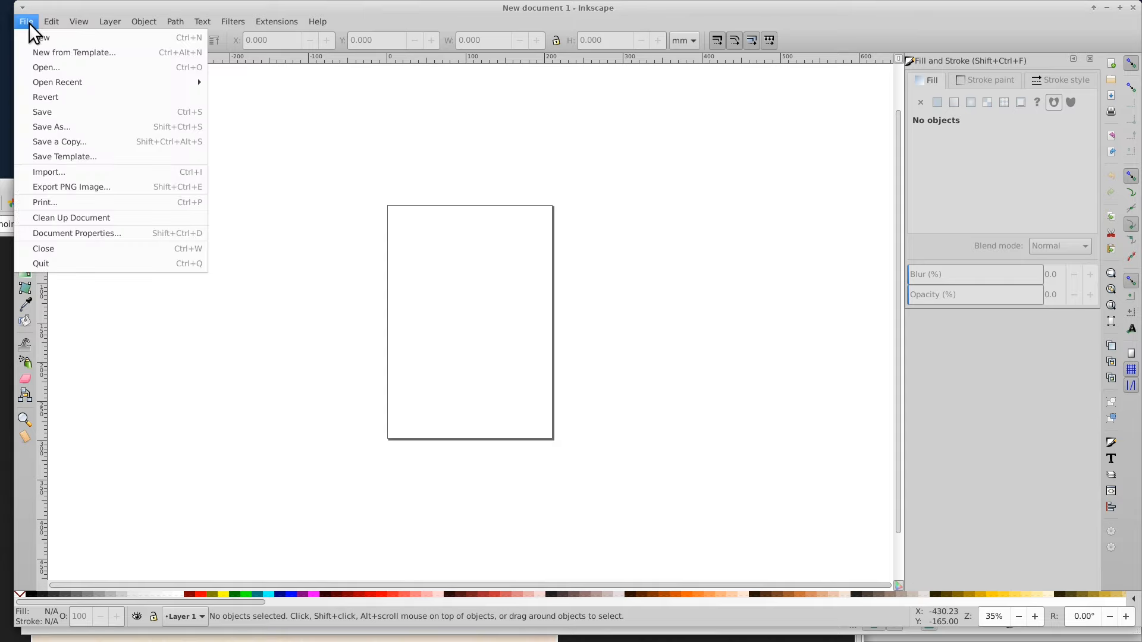
click(57, 67)
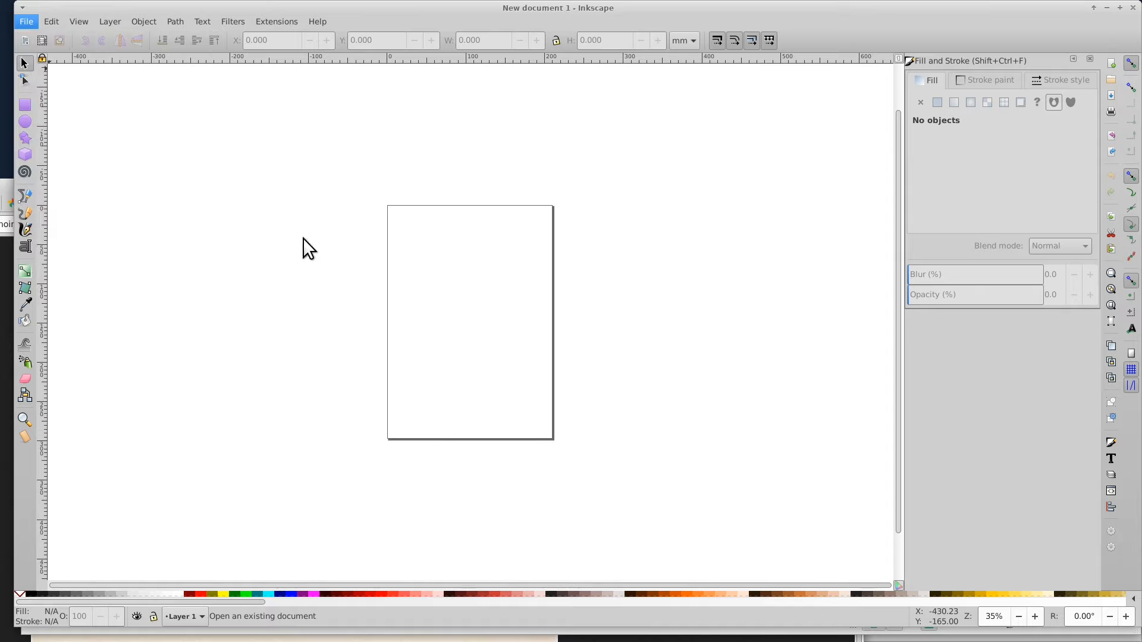
double_click(372, 138)
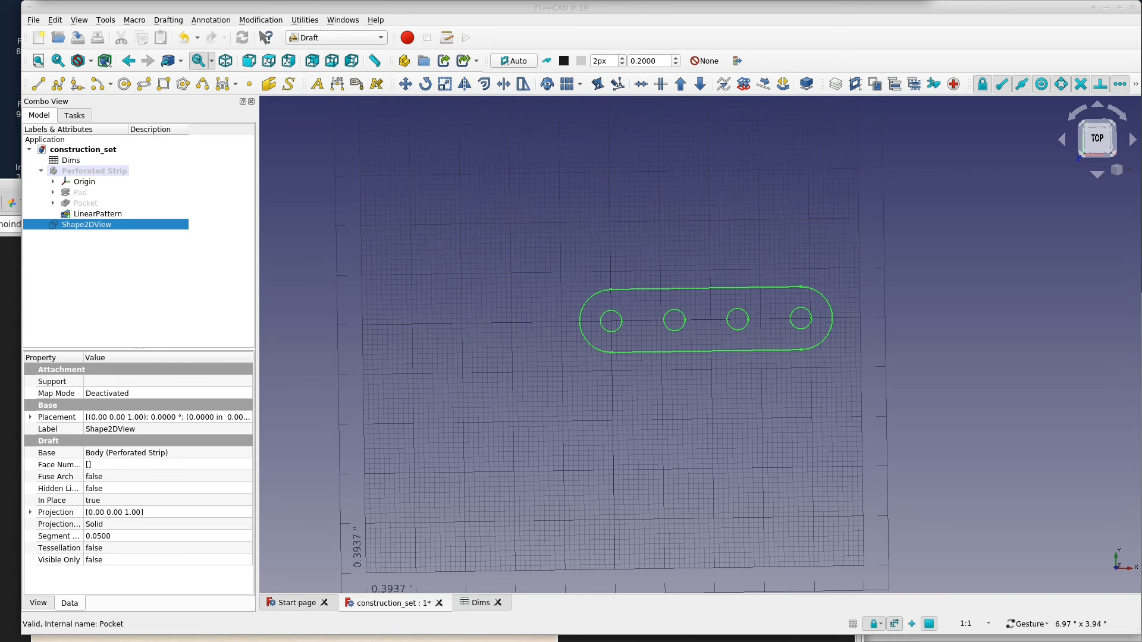
Bring the strip-4.dxf window forward, enlarge it and fit the whole page with the strip outline in view
key(alt+Tab)
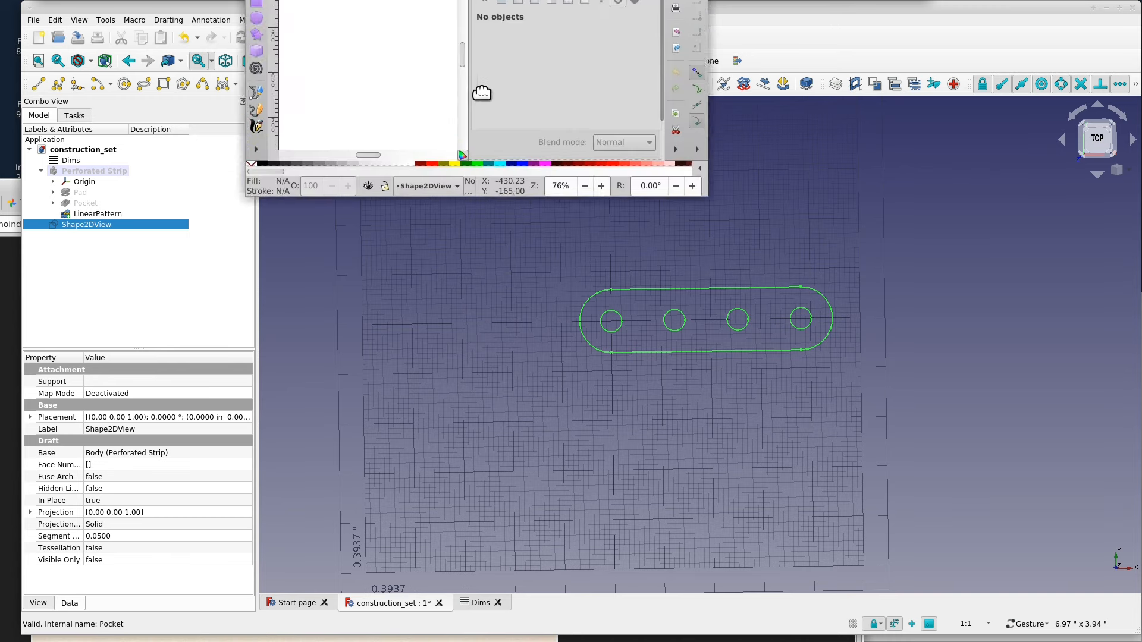
key(super+Up)
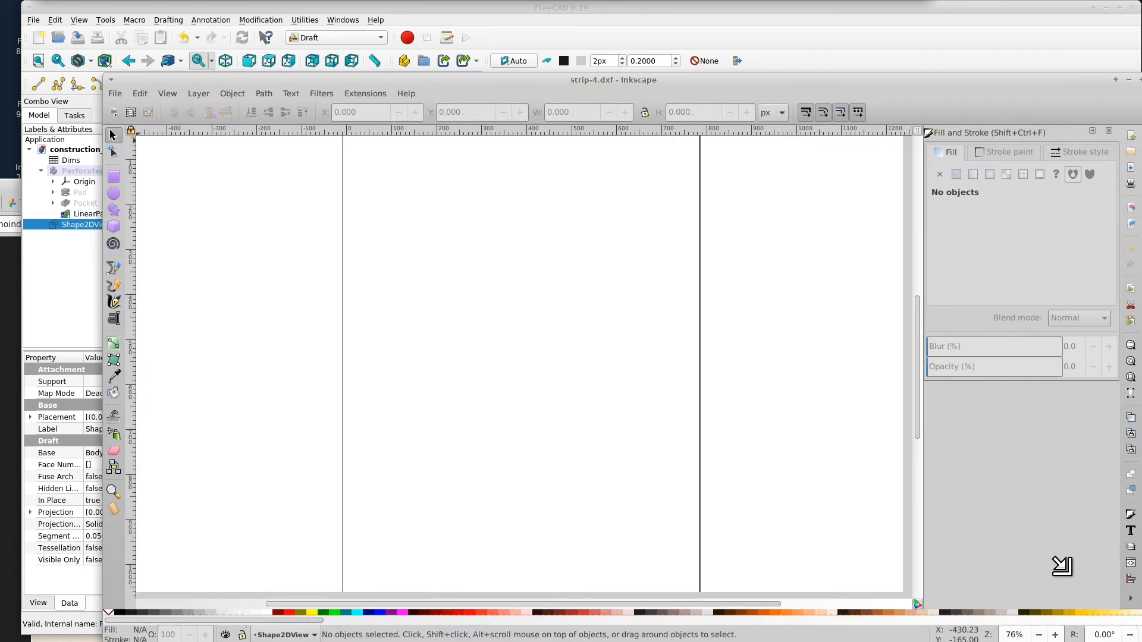
ctrl+scroll(598, 395, down, 1)
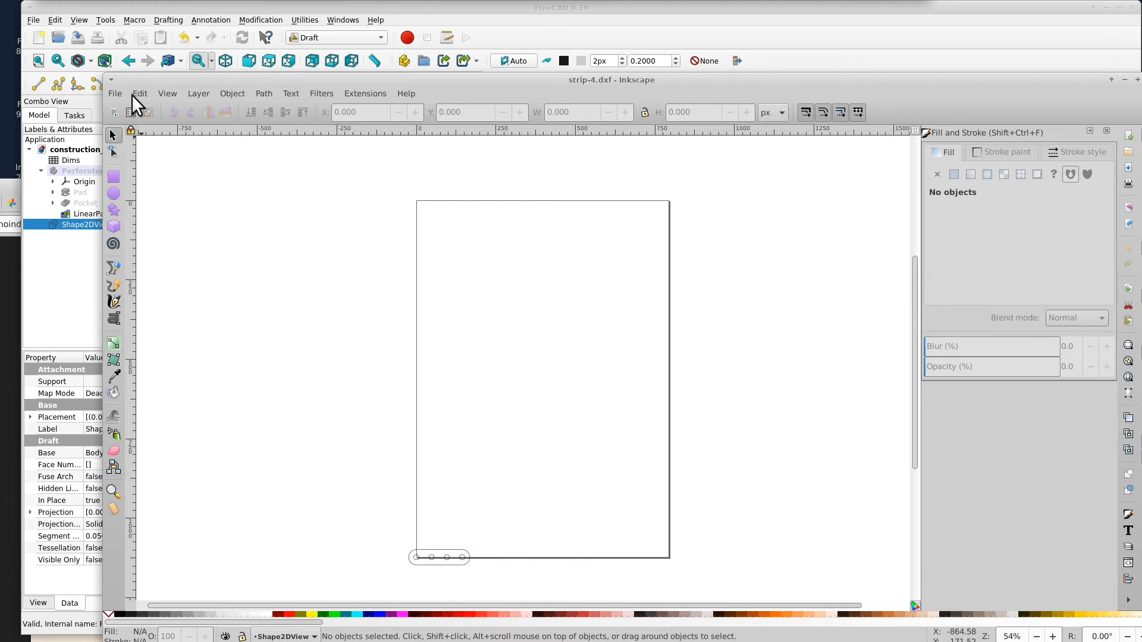
Set the page units to mm and resize the page to the drawing with linked 1 mm margins on all sides
click(115, 93)
click(195, 305)
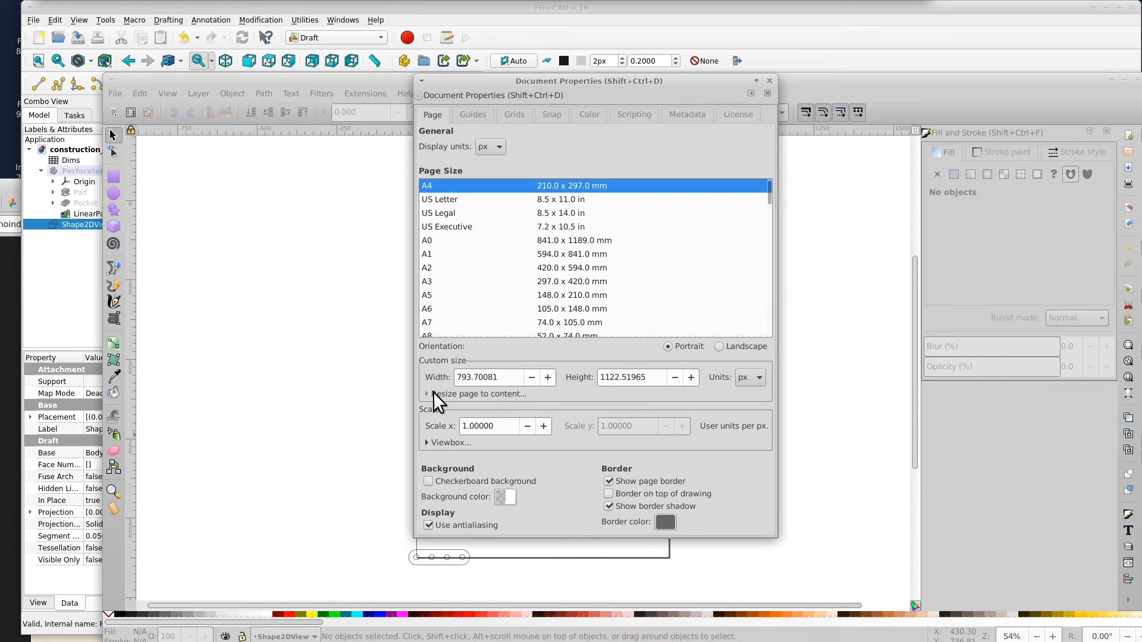
click(440, 394)
click(760, 297)
click(756, 277)
double_click(598, 328)
text(1)
click(612, 348)
click(580, 389)
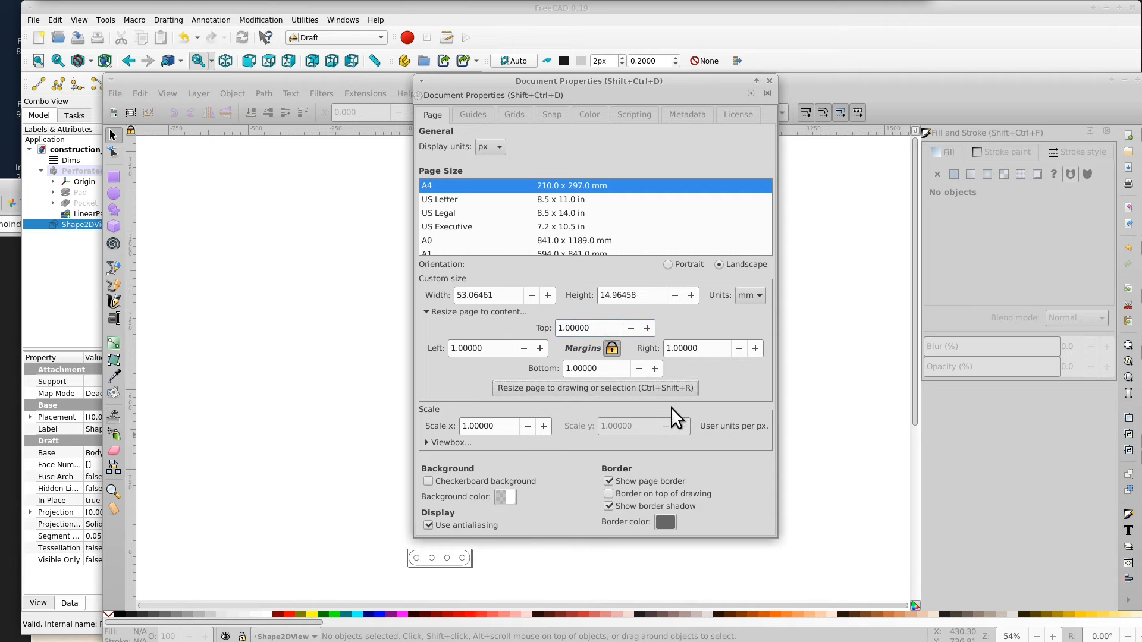
key(Escape)
Inspect the strip outline and its holes up close within the resized page
right_click(524, 550)
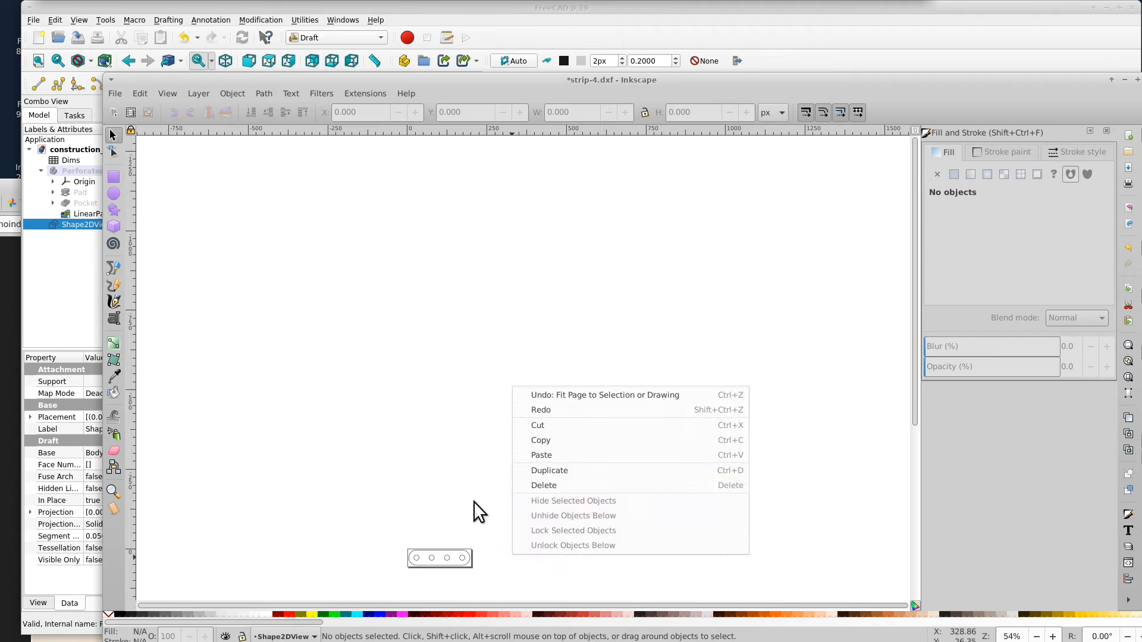
key(Escape)
mouse_move(451, 543)
middle_down()
mouse_move(571, 300)
mouse_move(565, 324)
middle_up()
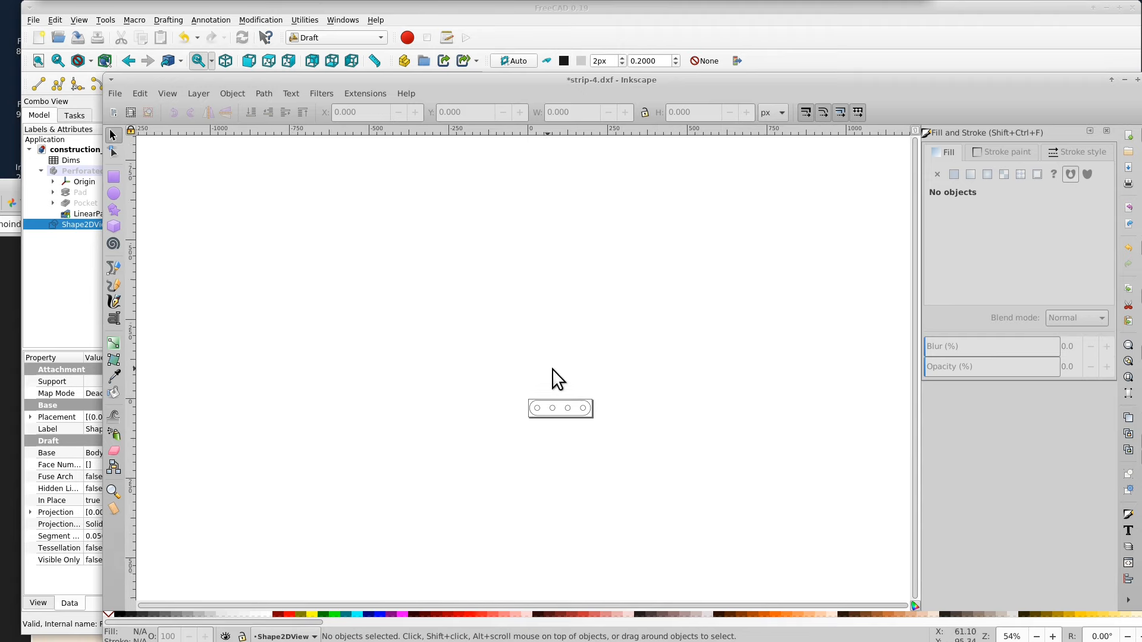
ctrl+scroll(557, 378, up, 5)
mouse_move(615, 428)
middle_down()
mouse_move(558, 399)
mouse_move(547, 406)
middle_up()
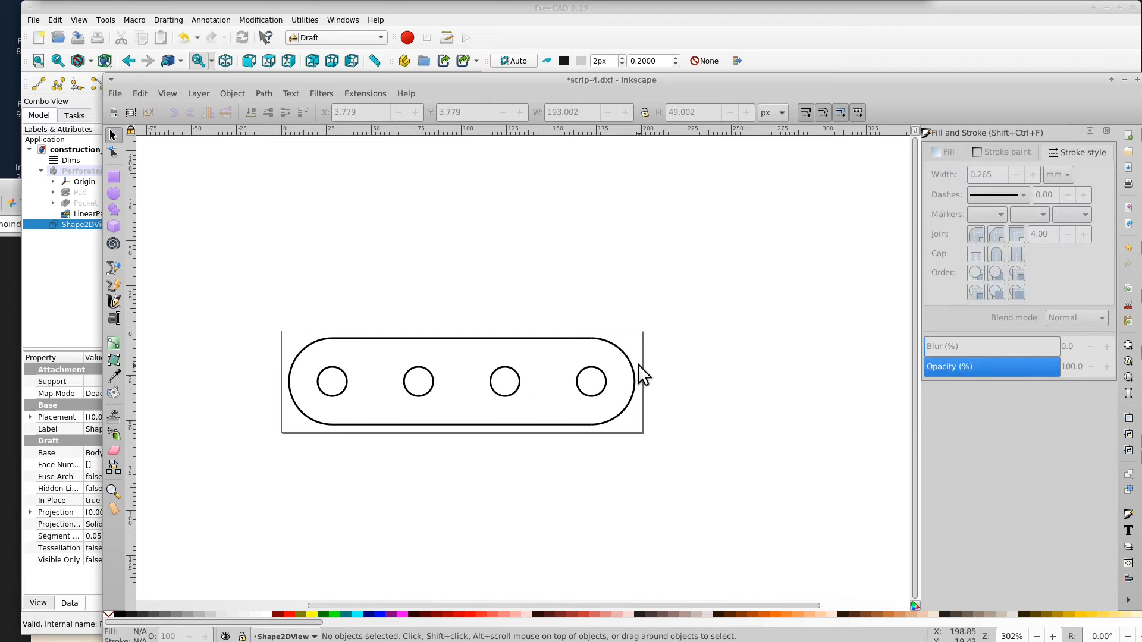